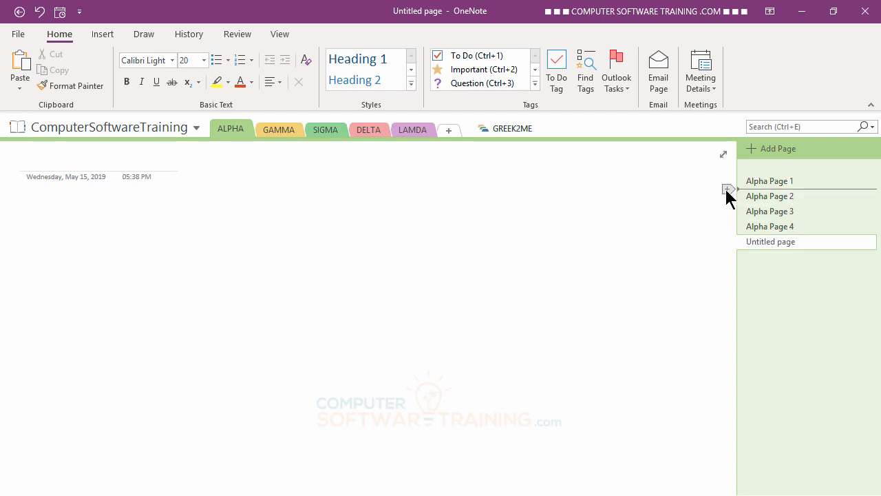
- Insert a new page between Alpha Page 1 and Alpha Page 2 and move it to the end of the page list
{"action": "left_click", "coordinate": [728, 190]}
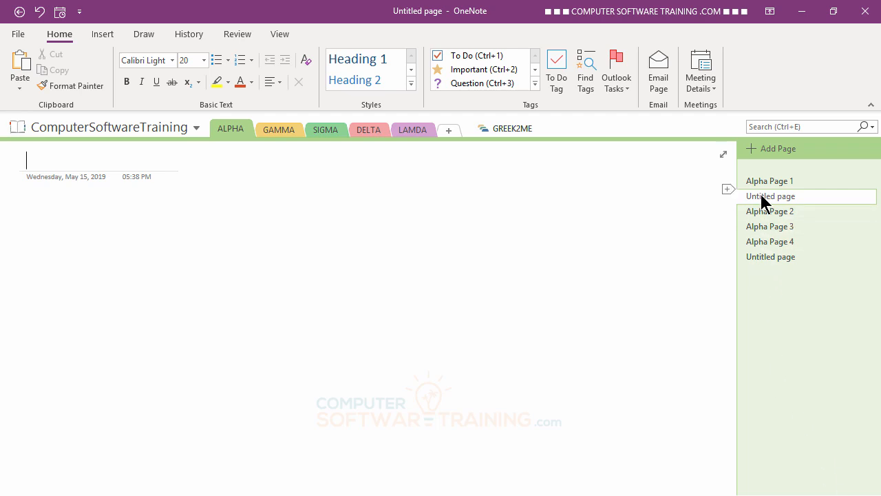
{"action": "left_click_drag", "start_coordinate": [762, 197], "coordinate": [762, 261]}
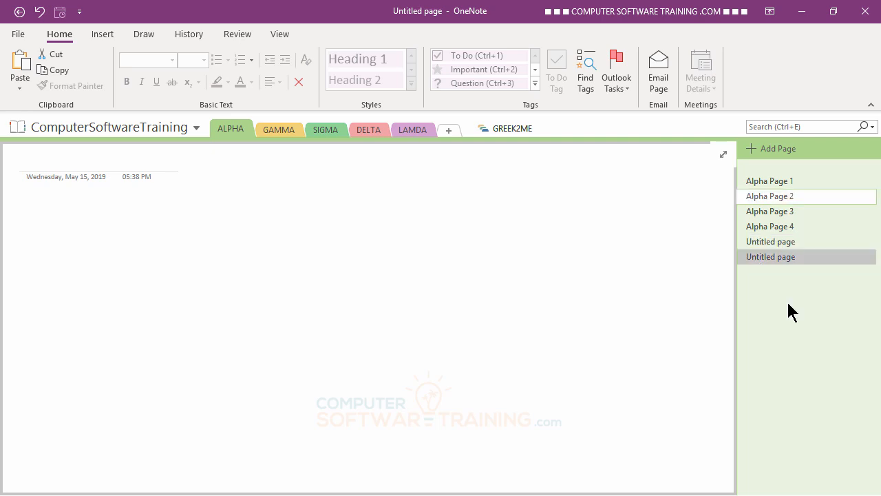
- Indent both untitled pages to make them subpages of Alpha Page 4
{"action": "left_click", "coordinate": [755, 243]}
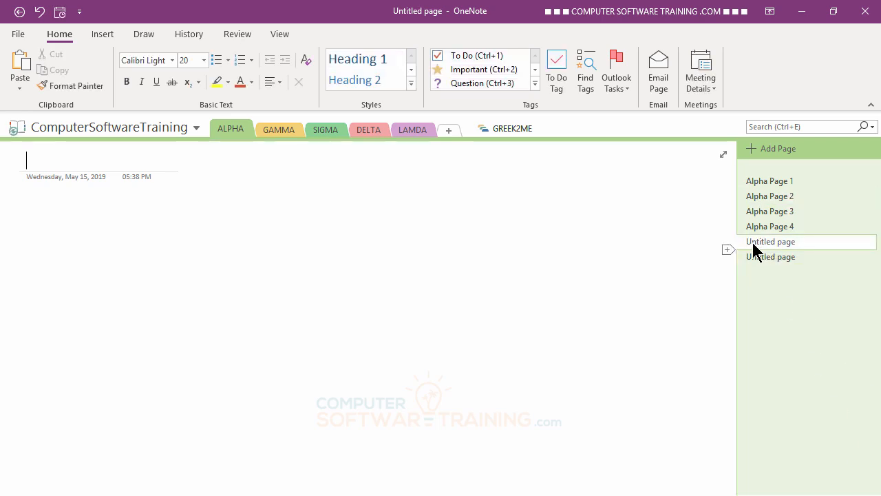
{"action": "left_click_drag", "start_coordinate": [757, 247], "coordinate": [786, 251]}
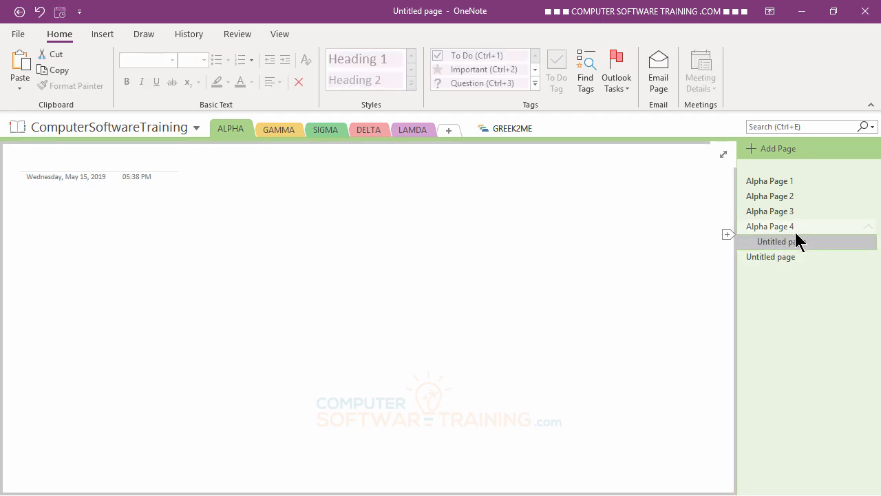
{"action": "left_click_drag", "start_coordinate": [763, 260], "coordinate": [776, 257]}
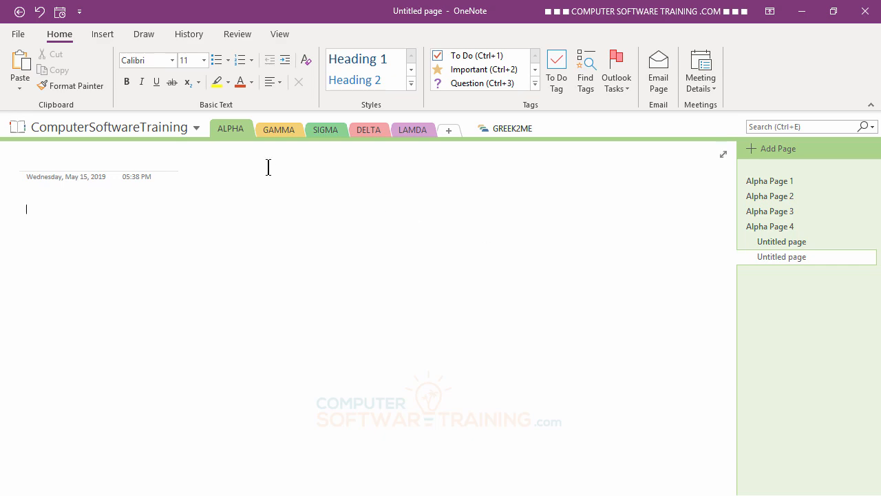
- In the SIGMA section, add a page based on the Academic template Simple Lecture Notes
{"action": "left_click", "coordinate": [279, 128]}
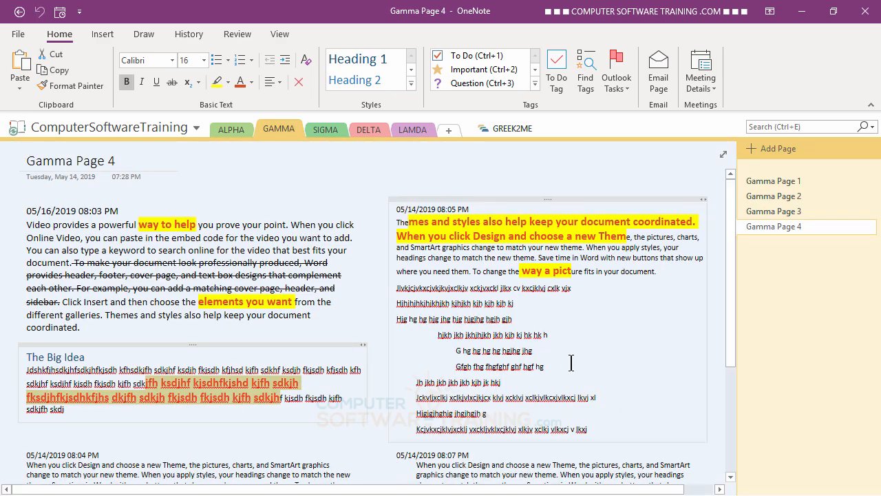
{"action": "left_click", "coordinate": [323, 131]}
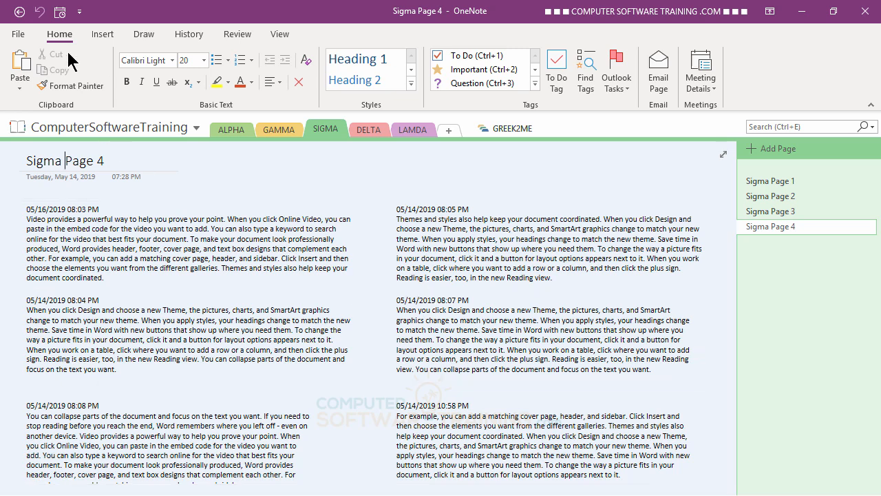
{"action": "left_click", "coordinate": [96, 37]}
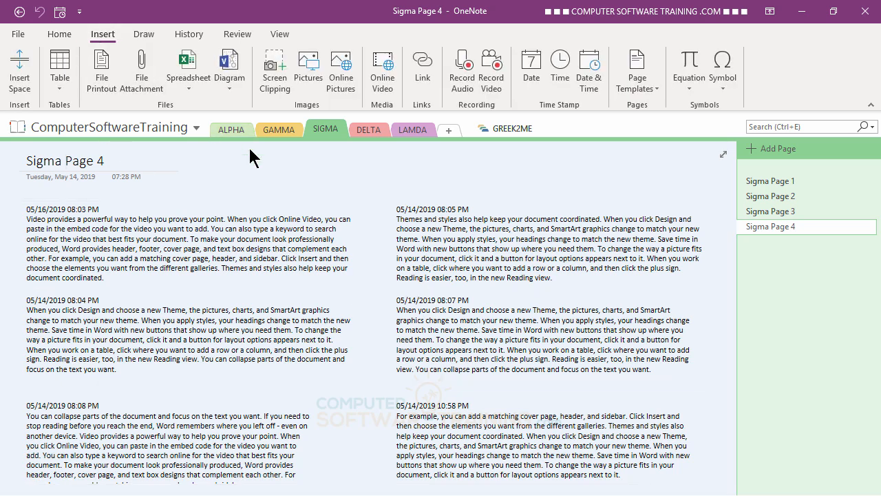
{"action": "left_click", "coordinate": [645, 89]}
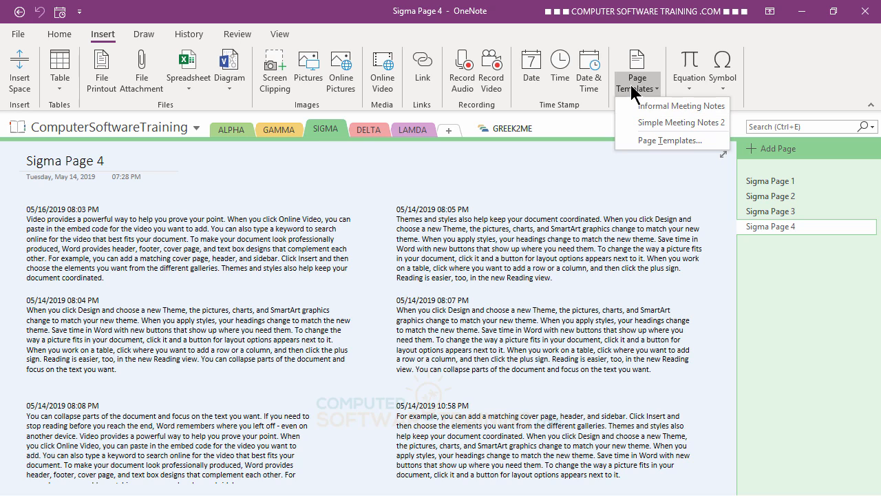
{"action": "left_click", "coordinate": [665, 142]}
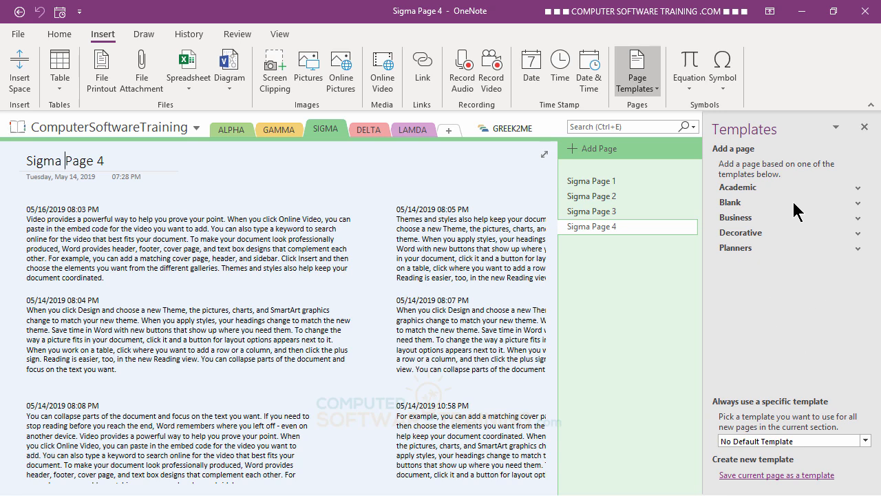
{"action": "left_click", "coordinate": [738, 188]}
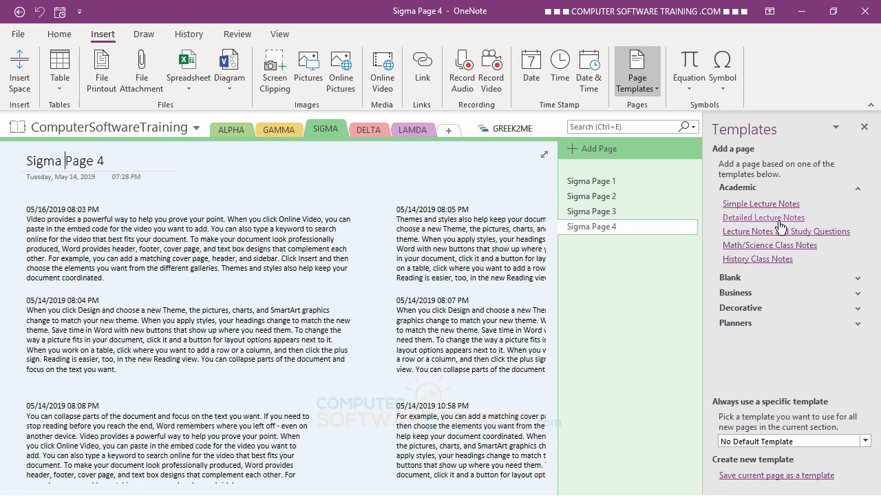
{"action": "left_click", "coordinate": [748, 205]}
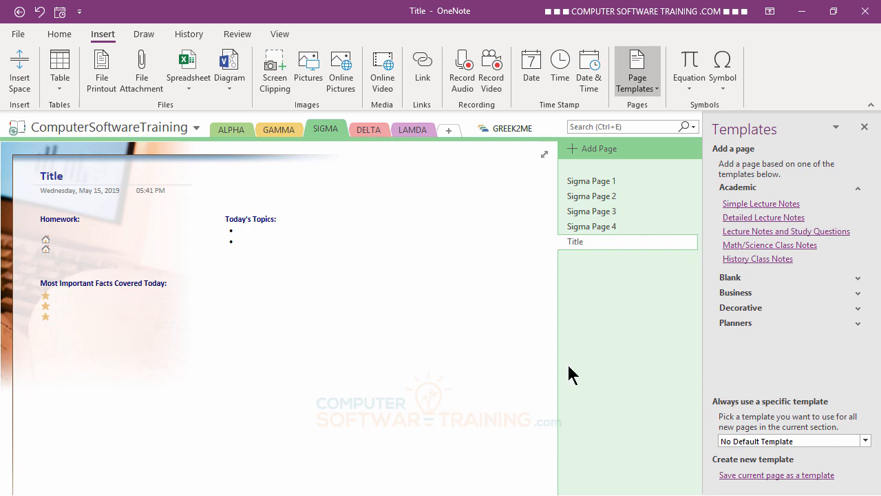
- Replace the new page's title with "Science 101 - 1"
{"action": "left_click", "coordinate": [76, 178]}
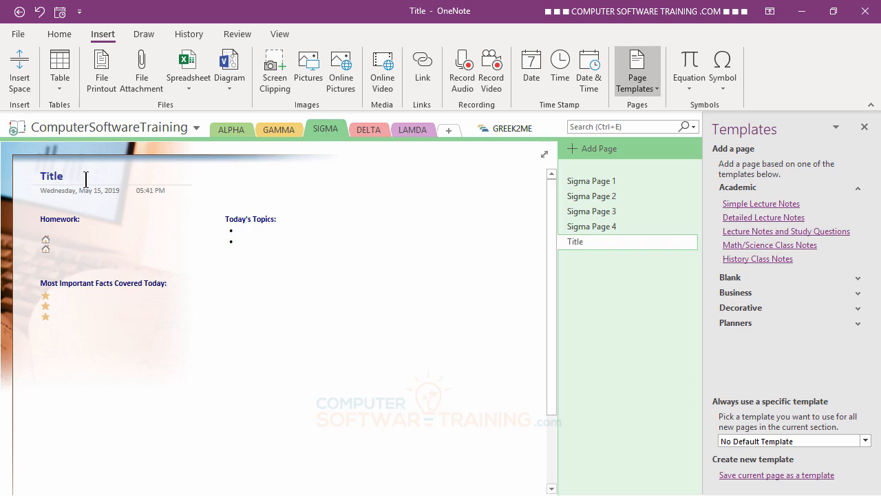
{"action": "key", "text": "BackSpace"}
{"action": "key", "text": "BackSpace"}
{"action": "key", "text": "BackSpace"}
{"action": "key", "text": "BackSpace"}
{"action": "key", "text": "BackSpace"}
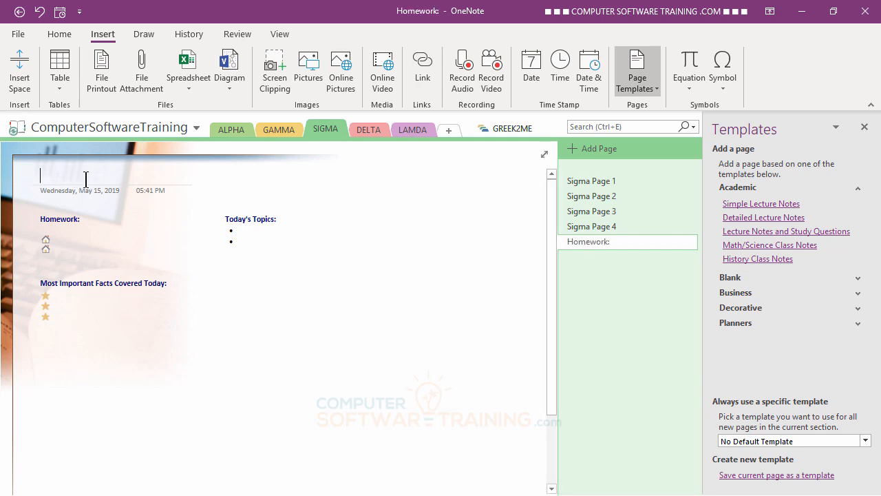
{"action": "type", "text": "Sc"}
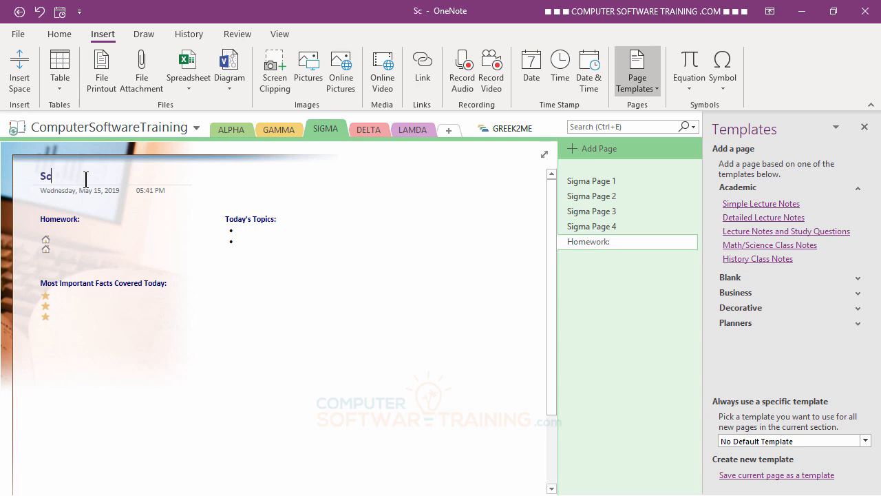
{"action": "type", "text": "ience 101"}
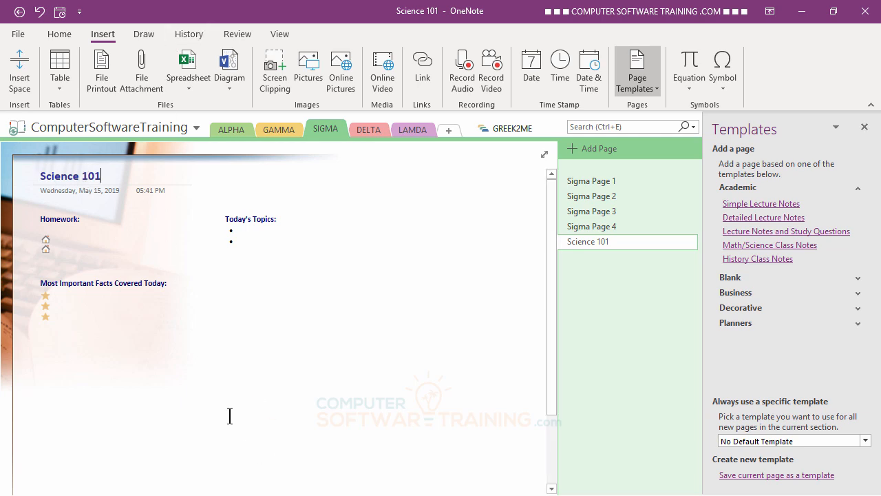
{"action": "type", "text": " - 1"}
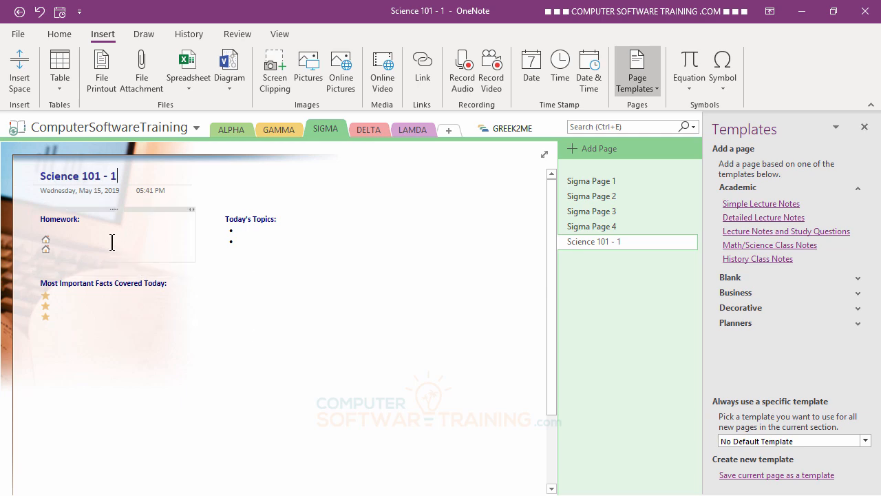
- Fill the two Homework items with "dhjfhdjhfjsdhfjdhsjkfh sdkjh fsdkj hfkjsdh" and "kdjfkdsj fkldsjfkjsdklfj sdklj flkdsj flkdj"
{"action": "left_click", "coordinate": [64, 240]}
{"action": "type", "text": "dhjfhdjhfjsdhfjdhsjkfh sdkjh fsdkj hfkjsdh "}
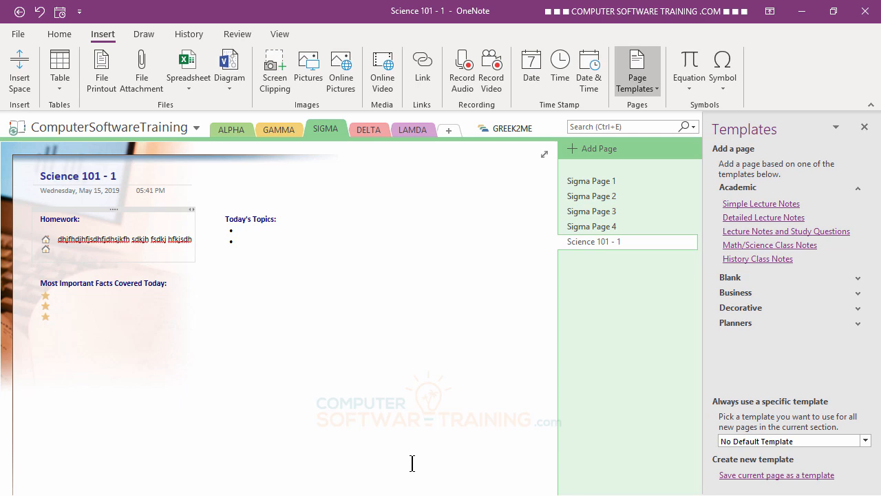
{"action": "type", "text": "kdjfkdsj fkldsjfkjsdklfj sdklj flkdsj flkdj slkfj sdl"}
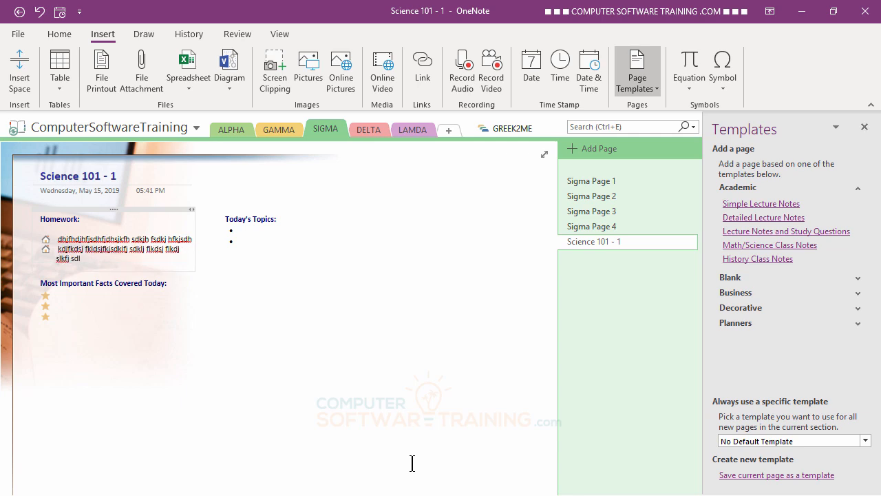
{"action": "key", "text": "Return"}
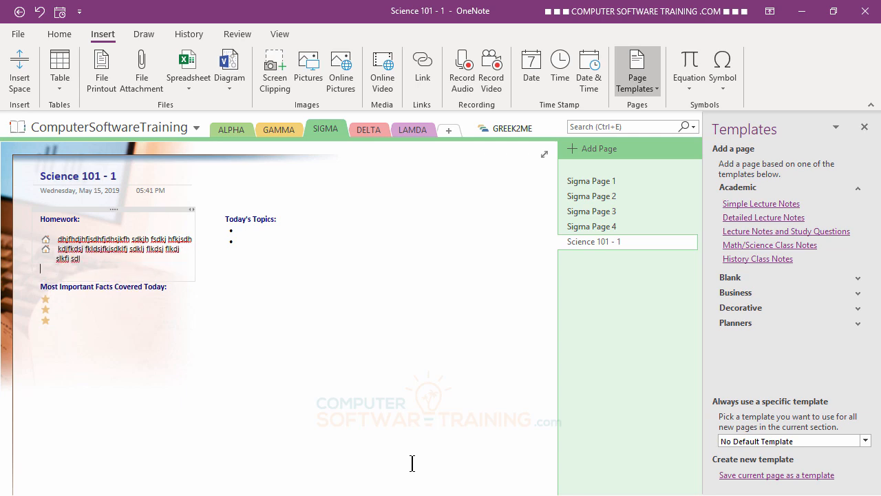
{"action": "key", "text": "BackSpace"}
{"action": "key", "text": "BackSpace"}
{"action": "key", "text": "BackSpace"}
{"action": "key", "text": "BackSpace"}
{"action": "key", "text": "BackSpace"}
{"action": "key", "text": "BackSpace"}
{"action": "key", "text": "BackSpace"}
{"action": "key", "text": "BackSpace"}
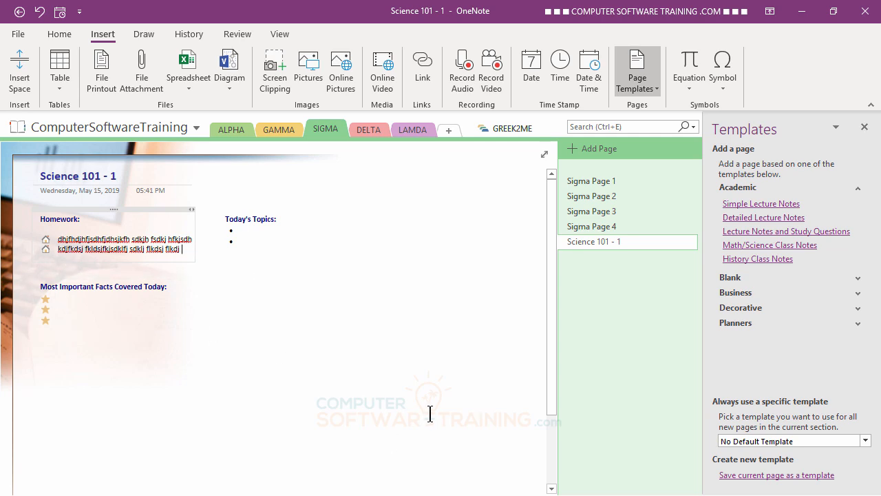
- Add a third Homework line with the Address tag and the text "Hghghgjhgjg jgjhgjh g"
{"action": "key", "text": "Return"}
{"action": "left_click", "coordinate": [60, 33]}
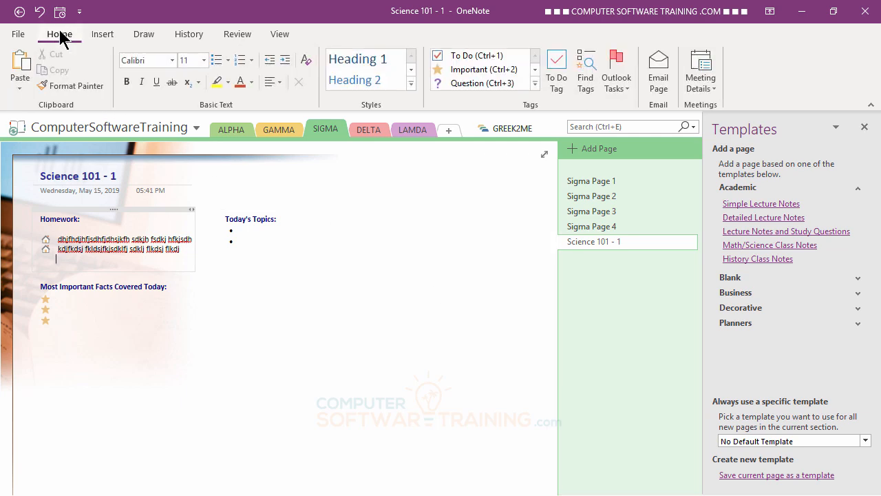
{"action": "left_click", "coordinate": [534, 84]}
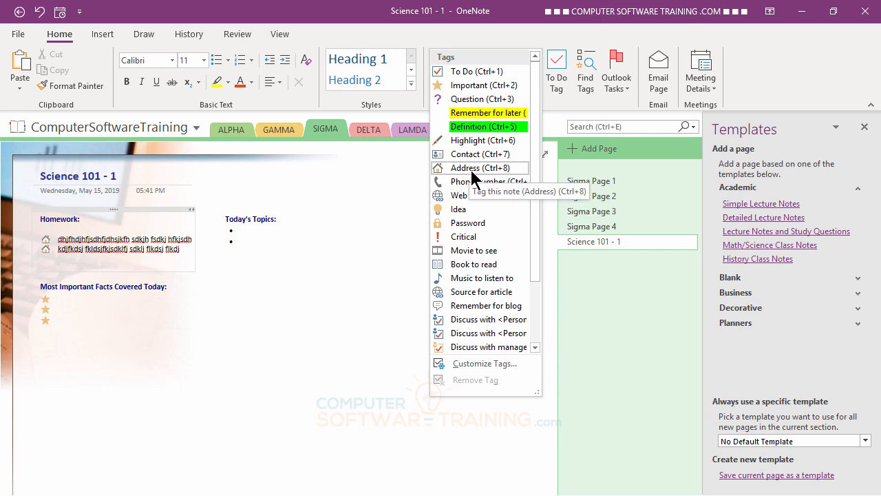
{"action": "left_click", "coordinate": [470, 167]}
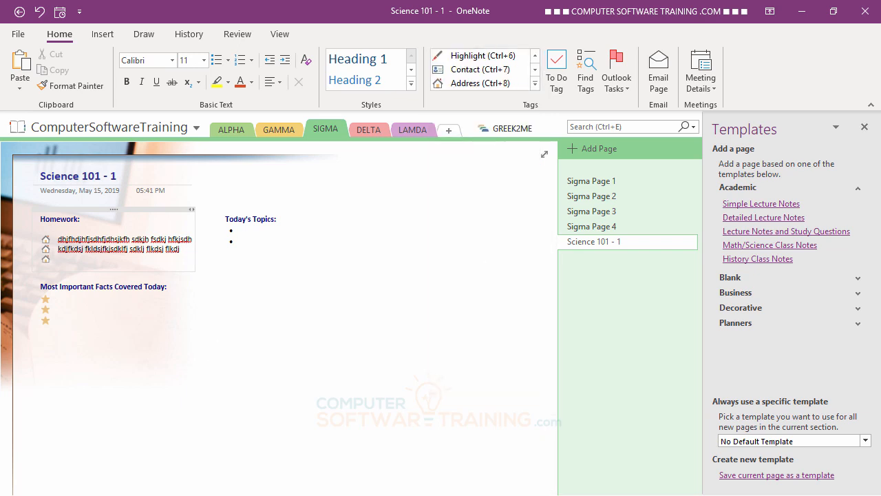
{"action": "type", "text": "Hghghgihgig jgihgih g"}
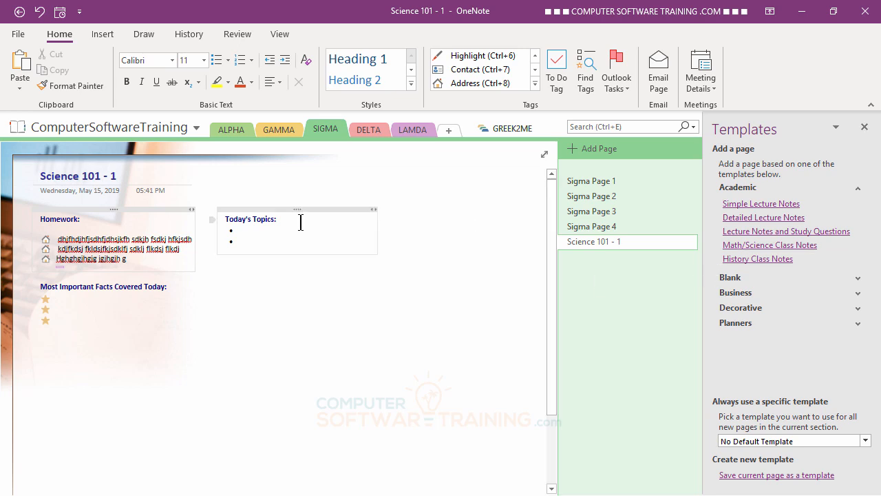
- Fill the two Today's Topics bullets with random placeholder text and add a third bullet, "Hfkjdh fkdshkjfh dksjhfsdjkhf kjdsh fjkdh sjkf hsdjkh fkjsdh"
{"action": "left_click", "coordinate": [258, 234]}
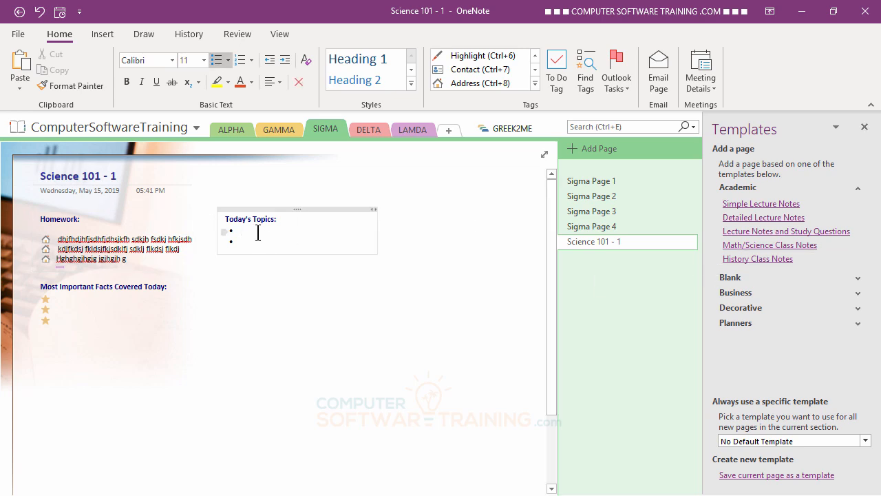
{"action": "type", "text": "jkljlk"}
{"action": "type", "text": "kljsd lkgj sdkljg sdlkj gjsdkj glksdjglksdj lgk "}
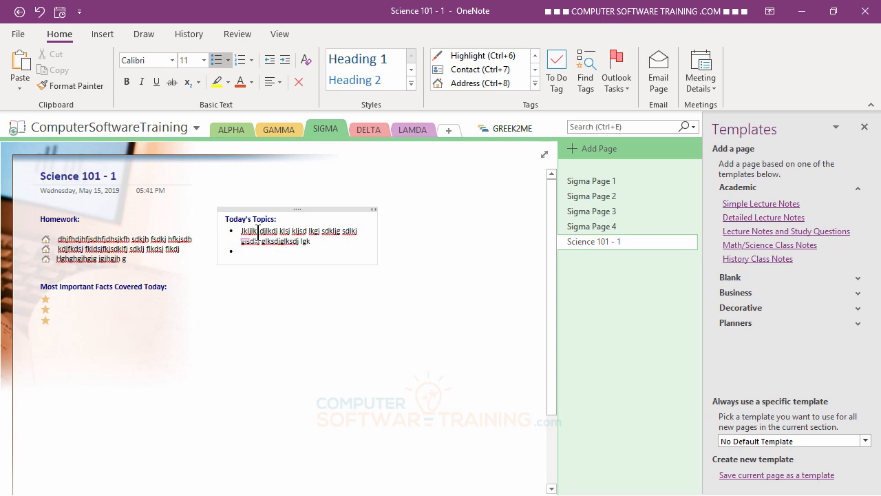
{"action": "type", "text": "Lkdslgkdsl;kg sd;lk g;dksgk sd;lgkdslk g;isdkglk dsglk sdlkg dslk g ldsk g;l ksd; kgsd;"}
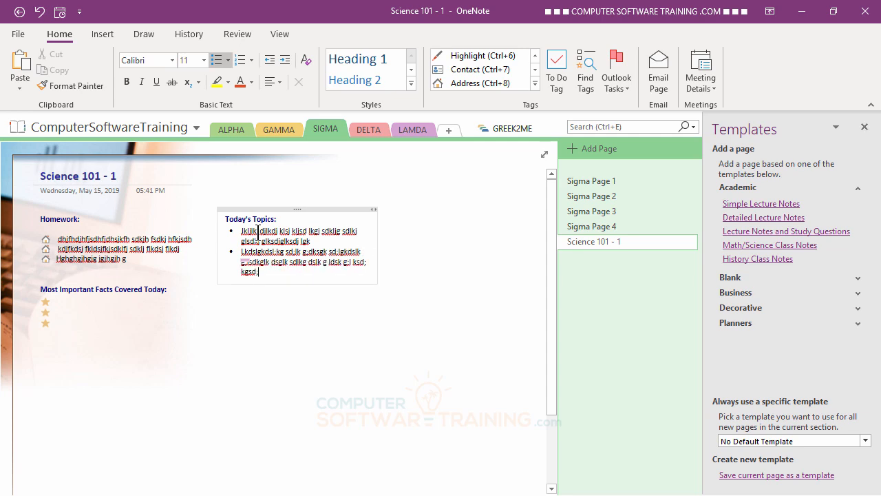
{"action": "key", "text": "Return"}
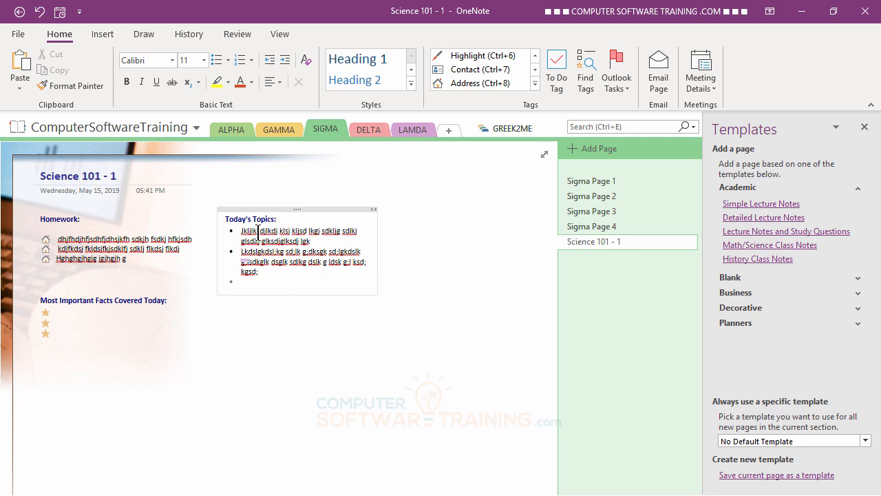
{"action": "type", "text": "Hfkjdh fkdshkjfh dksjhfsdjkhf kjdsh fjkdh sjkf hsdjkh fkjsdh"}
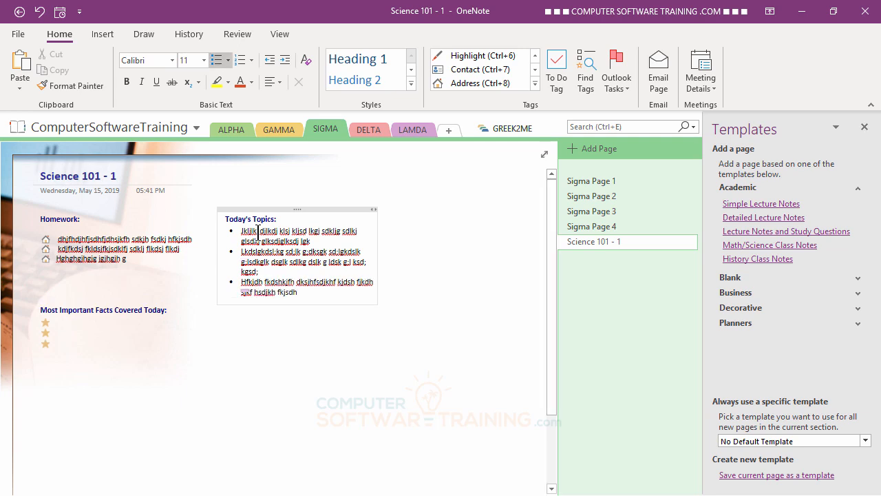
- Fill the three starred items under Most Important Facts Covered Today with random placeholder text and add an empty line below them
{"action": "left_click", "coordinate": [66, 321]}
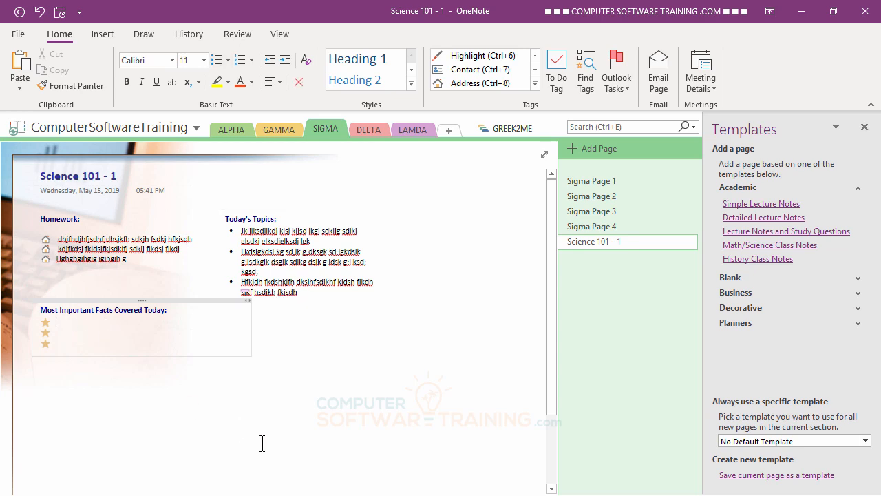
{"action": "type", "text": "Fhgkfgh kfdjhkgjfdh kgh fdkjhgkdfhgkhfh gkdfjh gkdfh gand fkjh g kfdhg djfhgifh kjgh dfkjh g"}
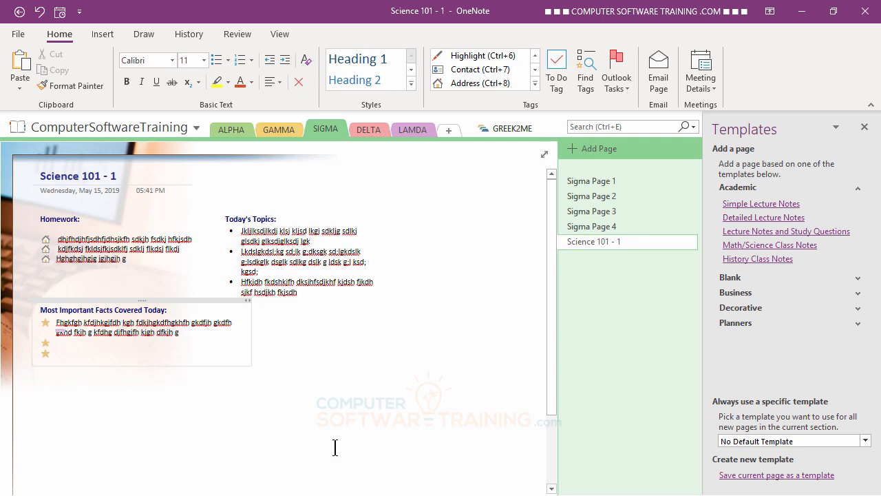
{"action": "key", "text": "Down"}
{"action": "type", "text": "Kjfdkljgklfdj glkdjf glkj dflkgj kdflj glk djflkgj fdlkgj kdflj glk ujkglj dflkjg dflk"}
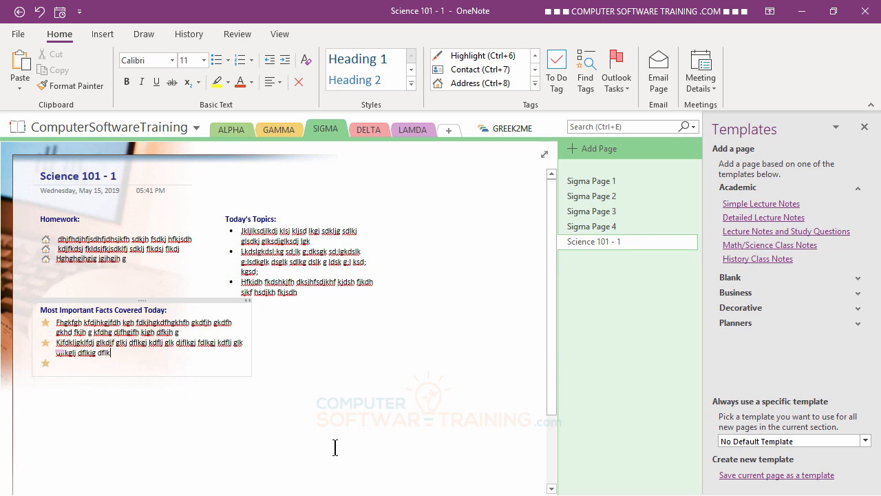
{"action": "key", "text": "Down"}
{"action": "type", "text": "Lkfglkfd;glk df;lkg ;dflk g;ldkfgl;k fd;lgk d;f"}
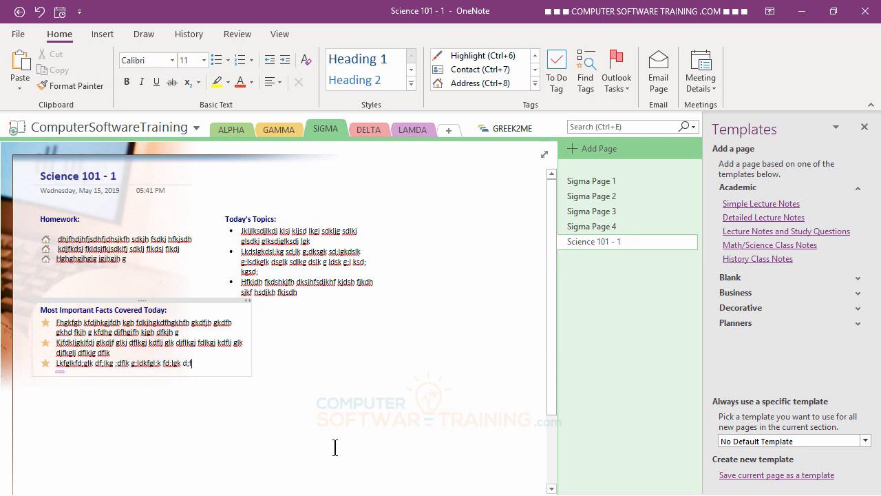
{"action": "key", "text": "Return"}
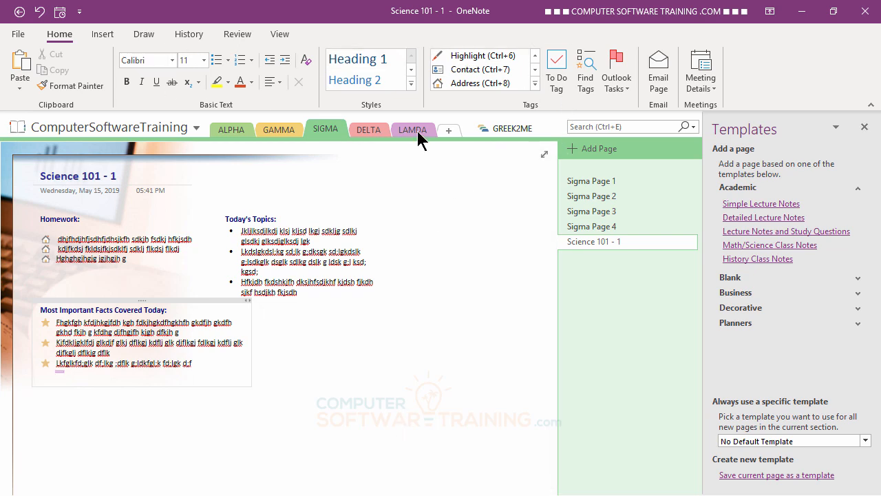
- Add a fourth Important-tagged item under Most Important Facts Covered Today with the text "Jdfhksd hfsdkh fdsjkh fdjkshf jksdhf sjdkhf sdjhfjks"
{"action": "left_click", "coordinate": [536, 82]}
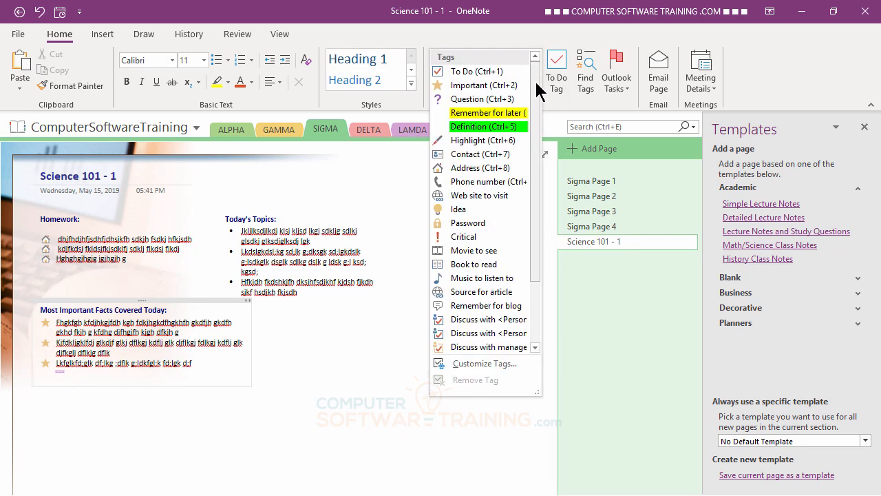
{"action": "left_click", "coordinate": [468, 85]}
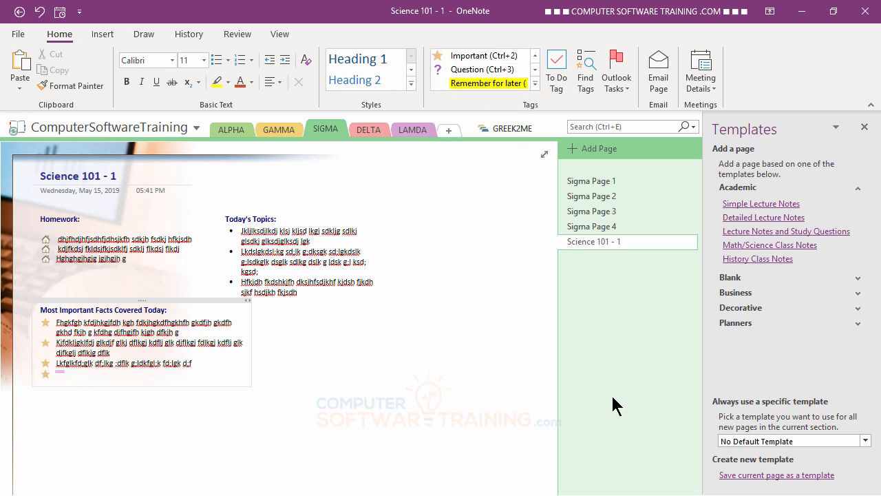
{"action": "type", "text": "Jdfhksd hfsdkh fdsjkh fdjkshf jksdhf sjdk"}
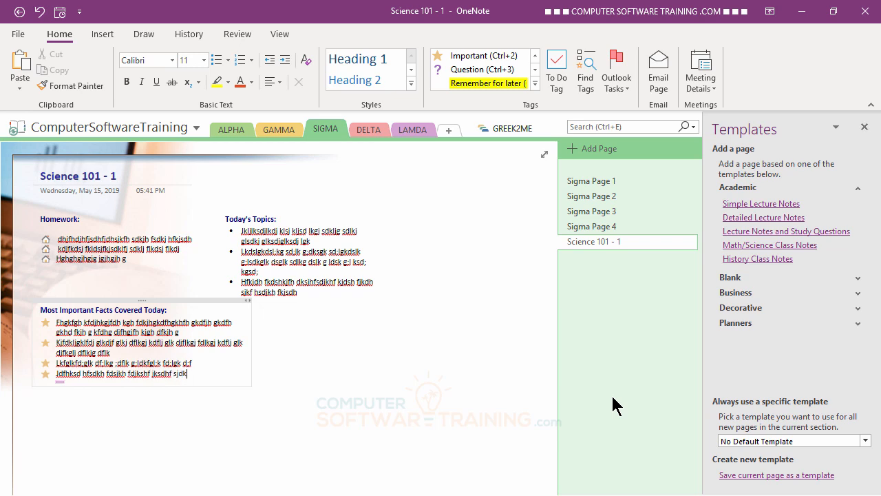
{"action": "type", "text": "hf sdjhfjks"}
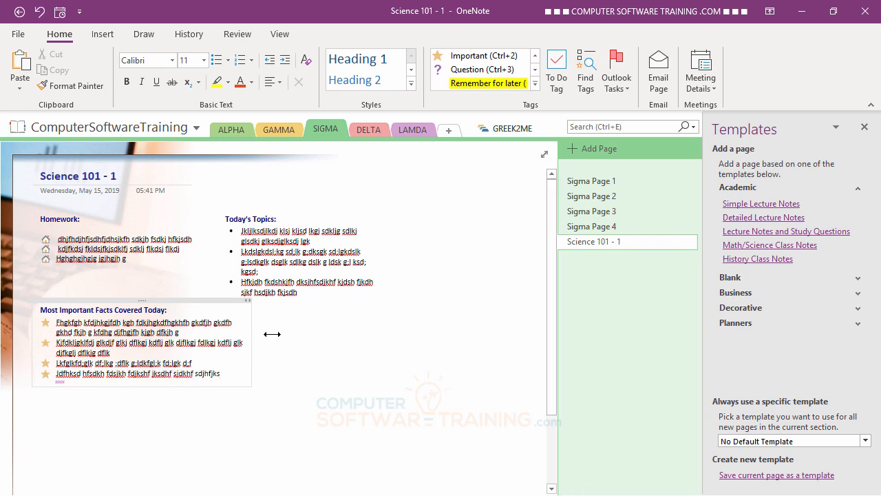
- Widen the Most Important Facts Covered Today note container to nearly the page width and move it slightly down
{"action": "left_click_drag", "start_coordinate": [272, 334], "coordinate": [508, 336]}
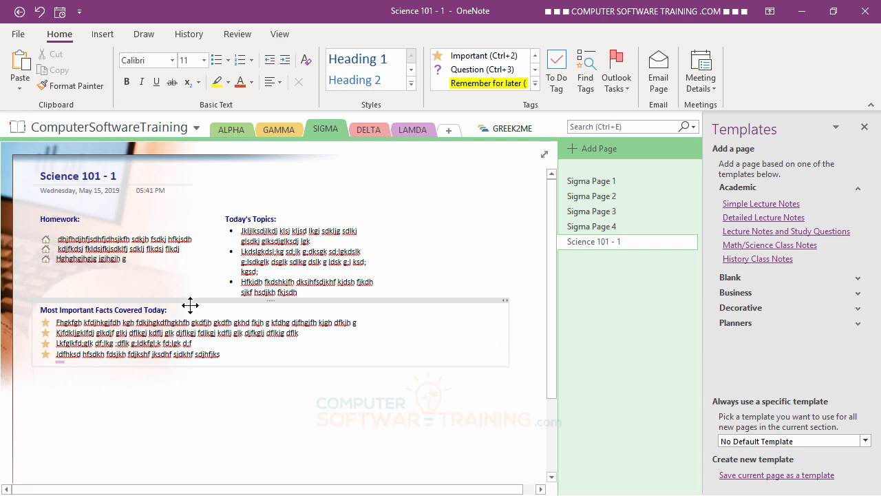
{"action": "left_click_drag", "start_coordinate": [189, 305], "coordinate": [190, 326]}
{"action": "left_click", "coordinate": [252, 440]}
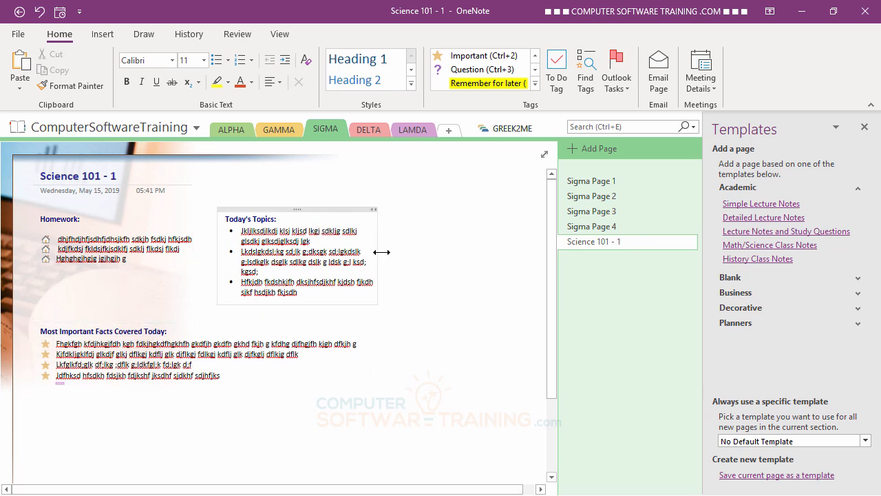
- Widen the Today's Topics note container so each bullet fits on one line, and move it slightly down
{"action": "left_click_drag", "start_coordinate": [381, 253], "coordinate": [531, 257]}
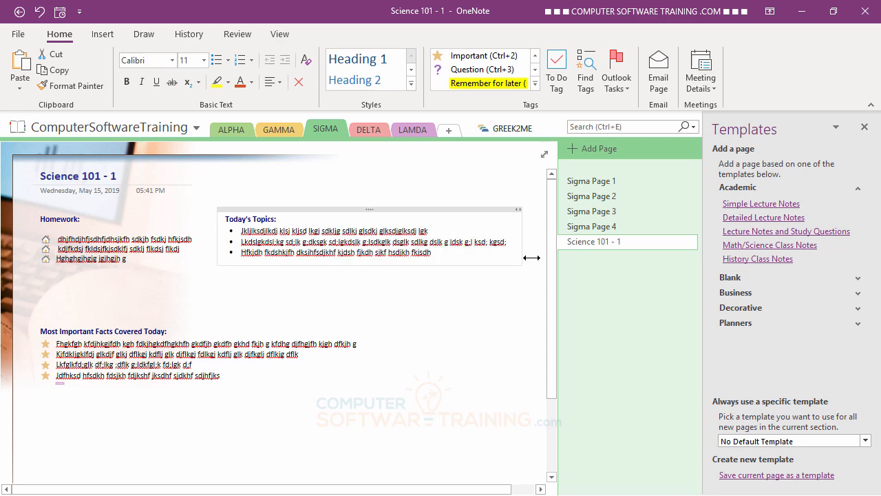
{"action": "left_click_drag", "start_coordinate": [445, 209], "coordinate": [449, 213]}
{"action": "left_click", "coordinate": [440, 346]}
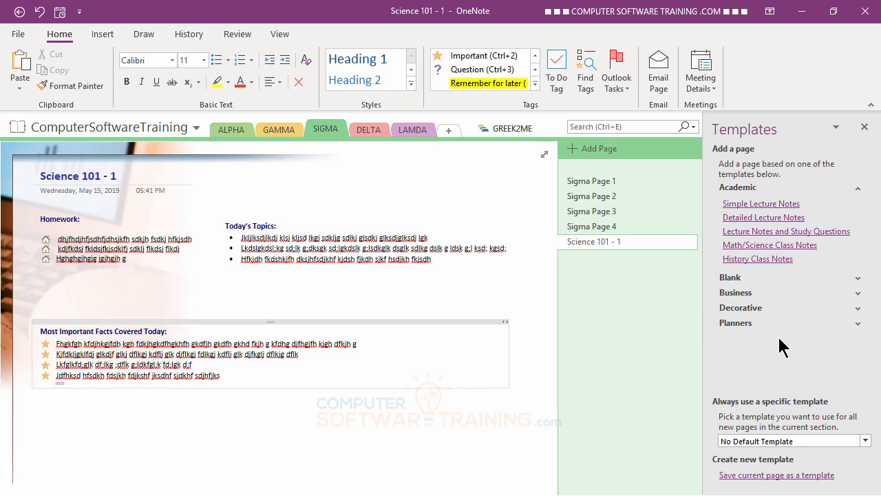
- Add a page from the Simple Lecture Notes template and replace its title with "Science 101 - 2"
{"action": "left_click", "coordinate": [759, 205]}
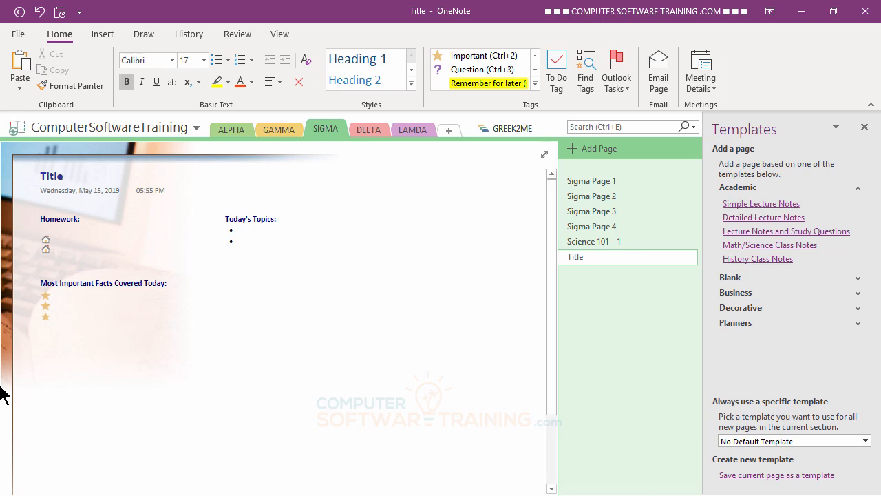
{"action": "type", "text": "Scie"}
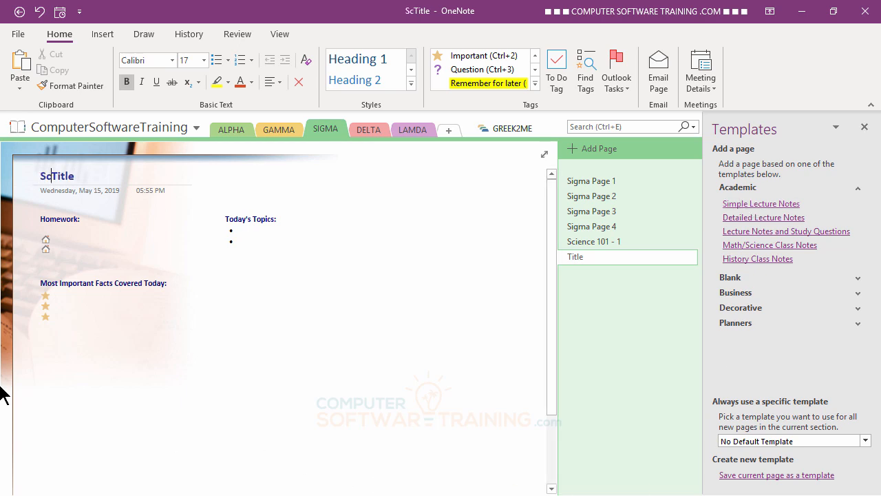
{"action": "type", "text": "nce "}
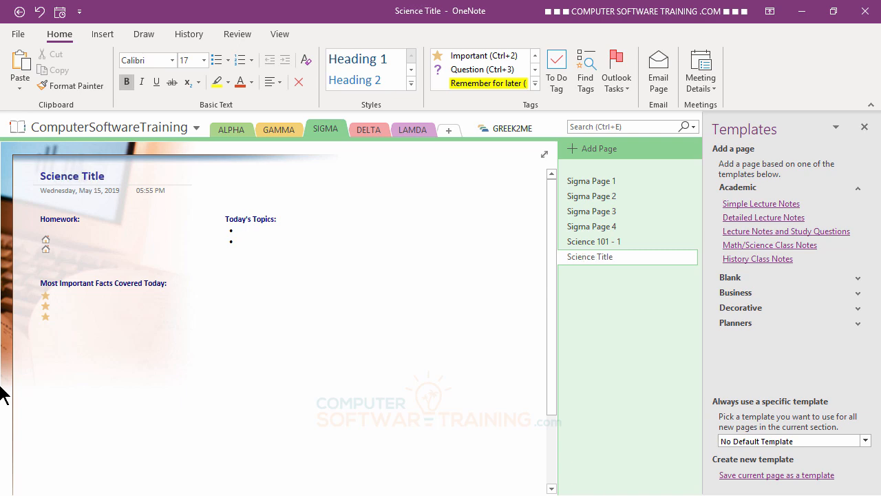
{"action": "type", "text": "101"}
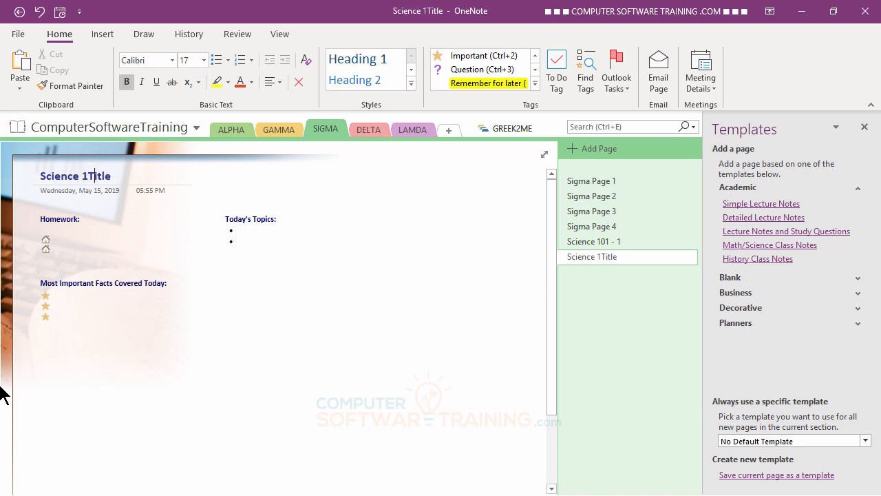
{"action": "type", "text": " - "}
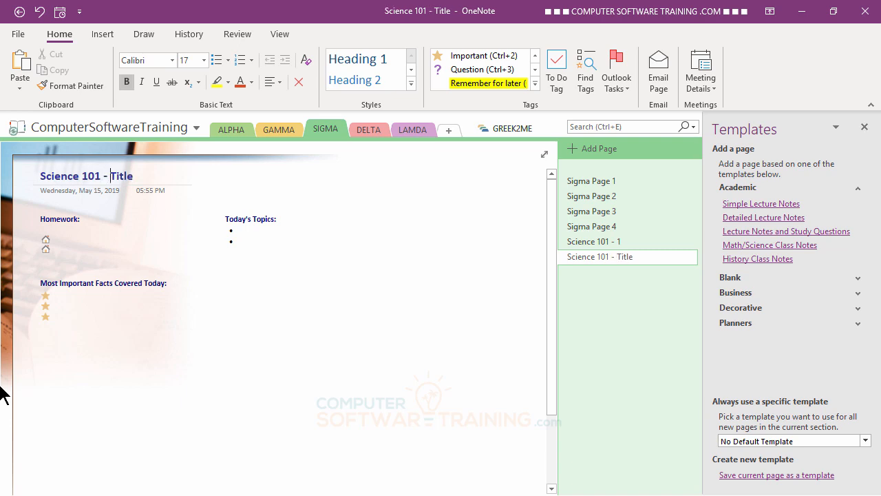
{"action": "type", "text": "2"}
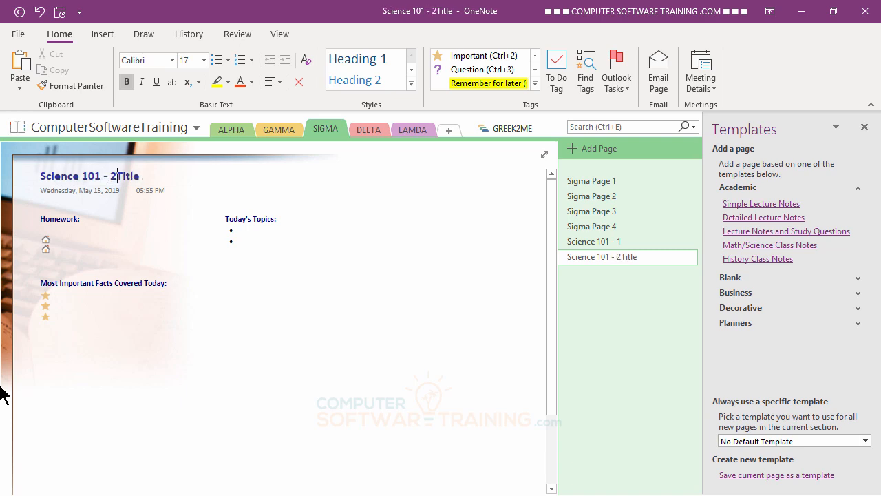
{"action": "key", "text": "Delete"}
{"action": "key", "text": "Delete"}
{"action": "key", "text": "Delete"}
{"action": "key", "text": "Delete"}
{"action": "key", "text": "Delete"}
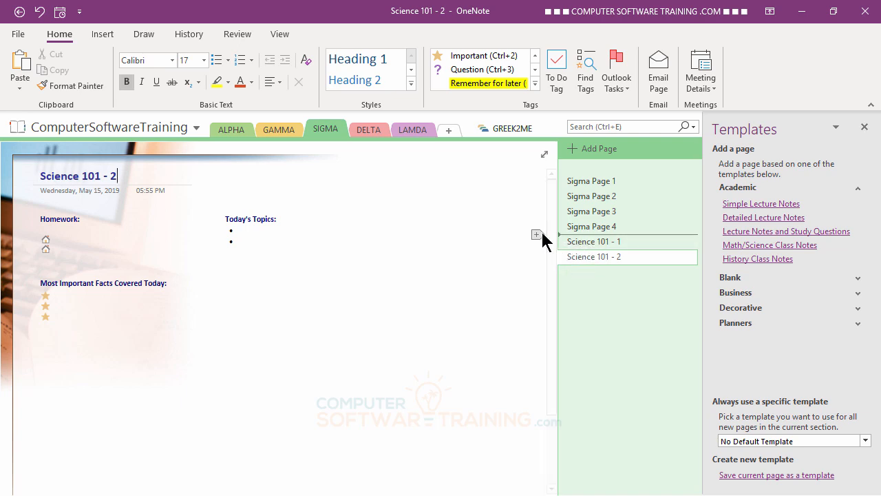
- Insert a blank page between Sigma Page 4 and Science 101 - 1 and title it "SCIENCE 101"
{"action": "left_click", "coordinate": [538, 236]}
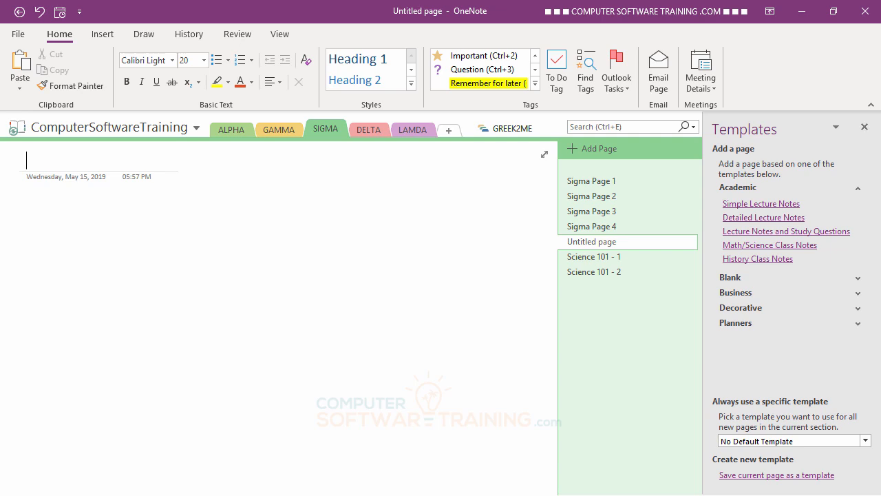
{"action": "type", "text": "S"}
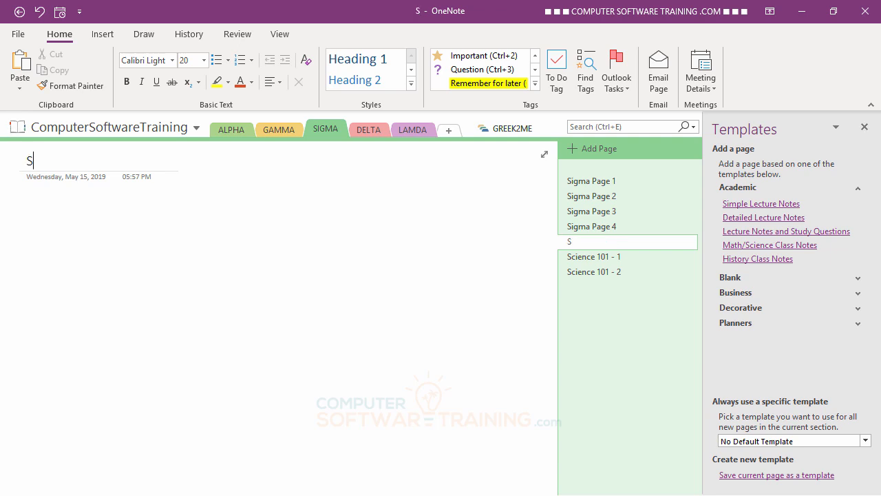
{"action": "type", "text": "CIE"}
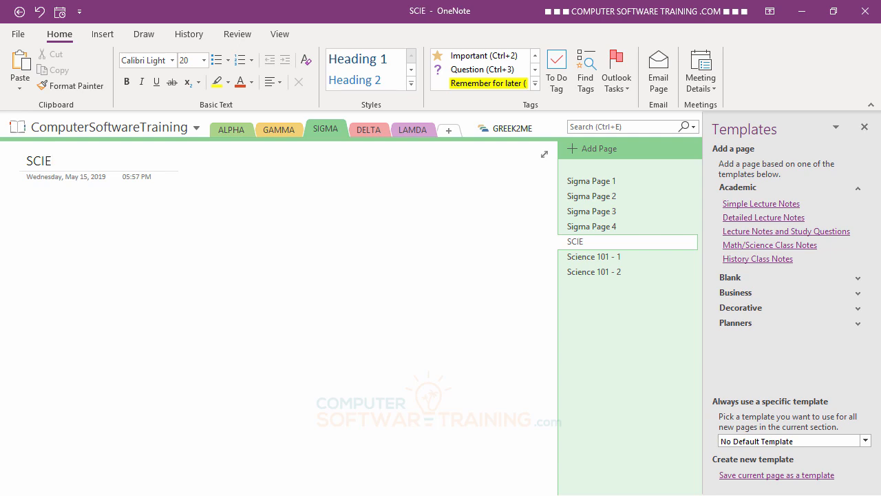
{"action": "type", "text": "NCE"}
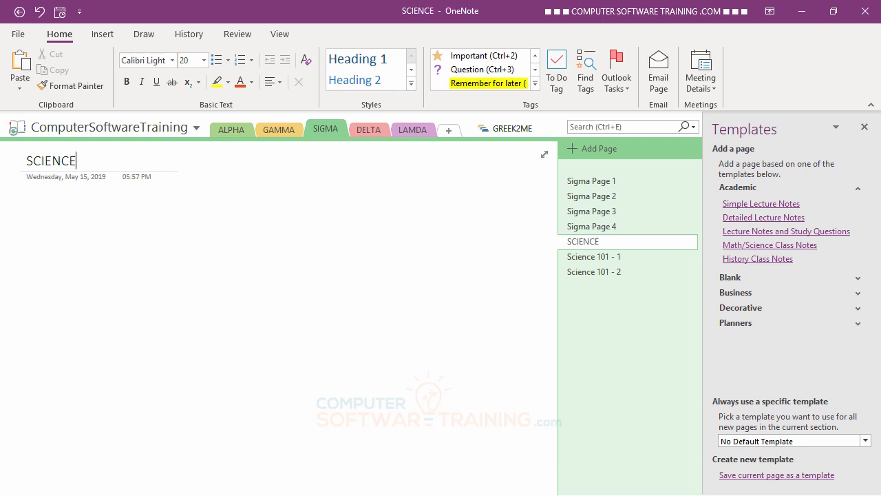
{"action": "type", "text": " 101"}
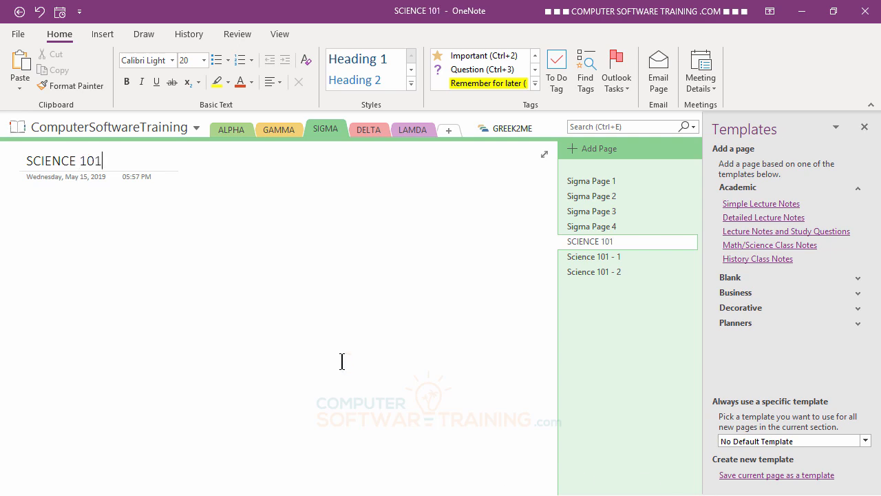
{"action": "left_click", "coordinate": [84, 231]}
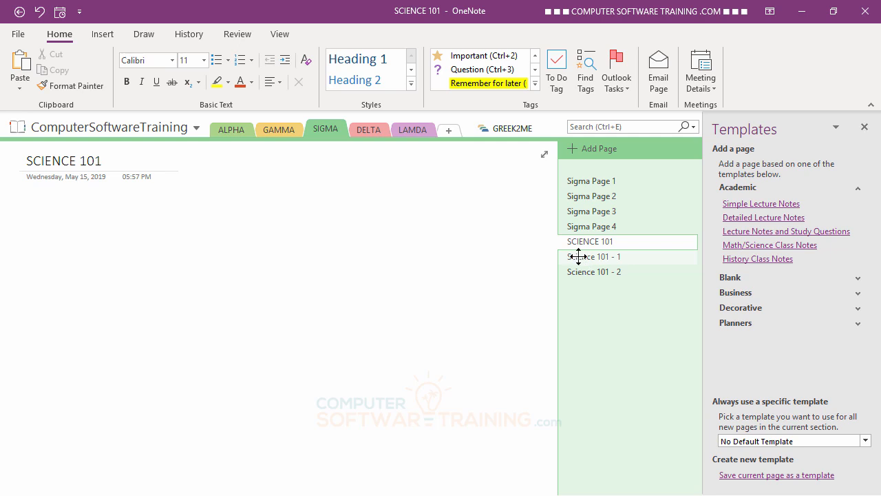
- Make Science 101 - 1 and Science 101 - 2 subpages of SCIENCE 101, and collapse and expand the subpage group
{"action": "left_click_drag", "start_coordinate": [579, 256], "coordinate": [606, 272]}
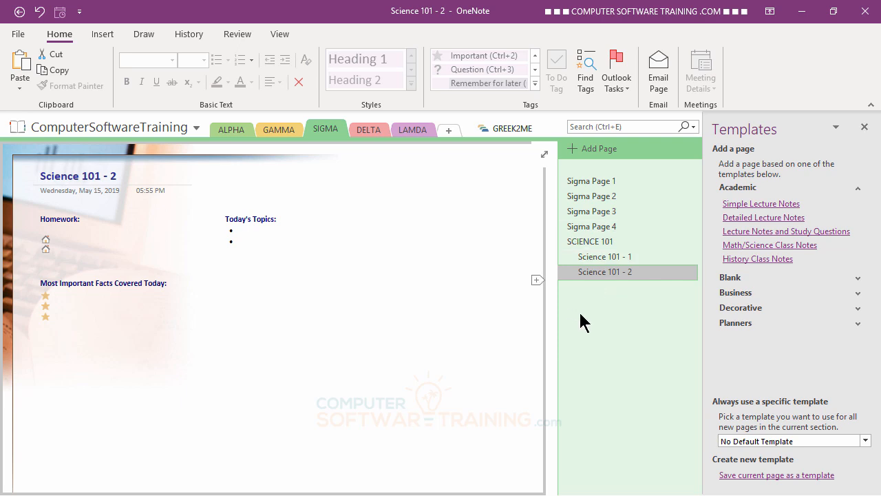
{"action": "left_click", "coordinate": [690, 242]}
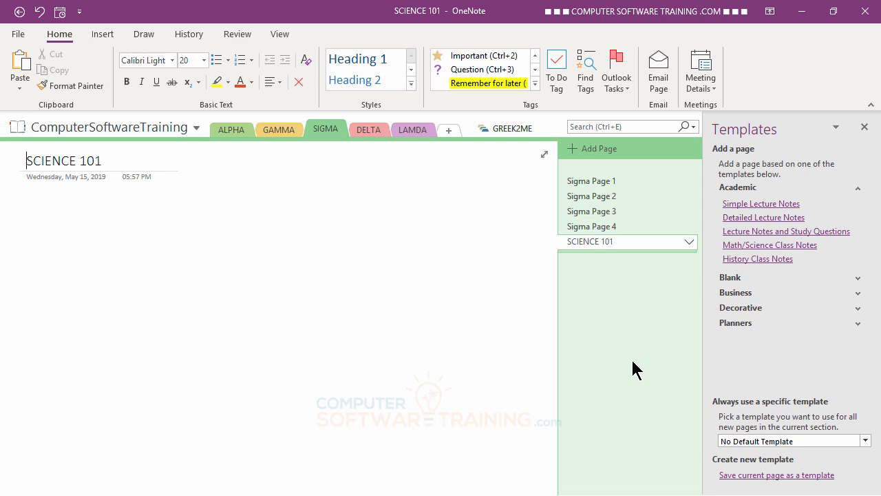
{"action": "left_click", "coordinate": [689, 241]}
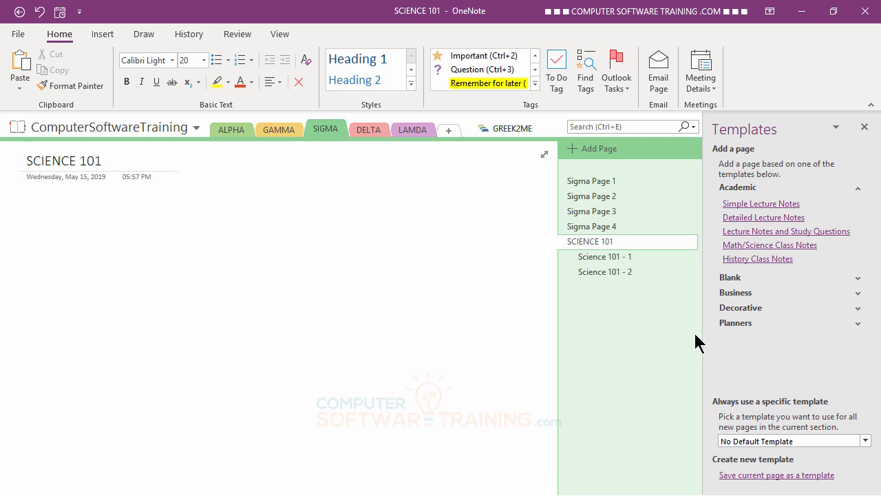
- Add a page from the Detailed Lecture Notes template below Science 101 - 2 and make it a subpage of SCIENCE 101
{"action": "left_click", "coordinate": [592, 271]}
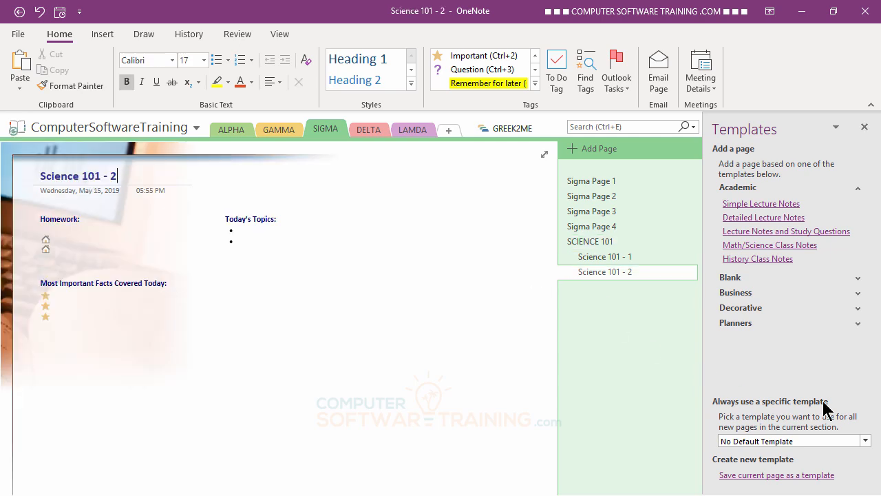
{"action": "left_click", "coordinate": [757, 219]}
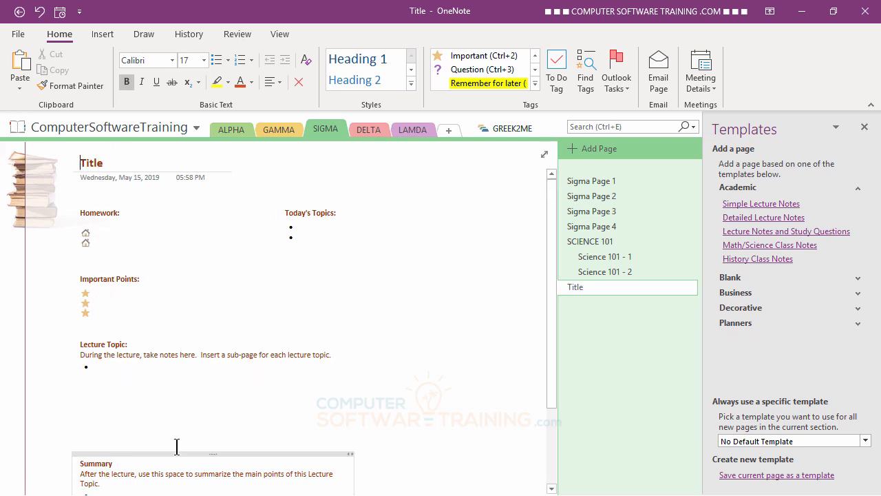
{"action": "scroll", "coordinate": [346, 407], "scroll_direction": "down", "scroll_amount": 3}
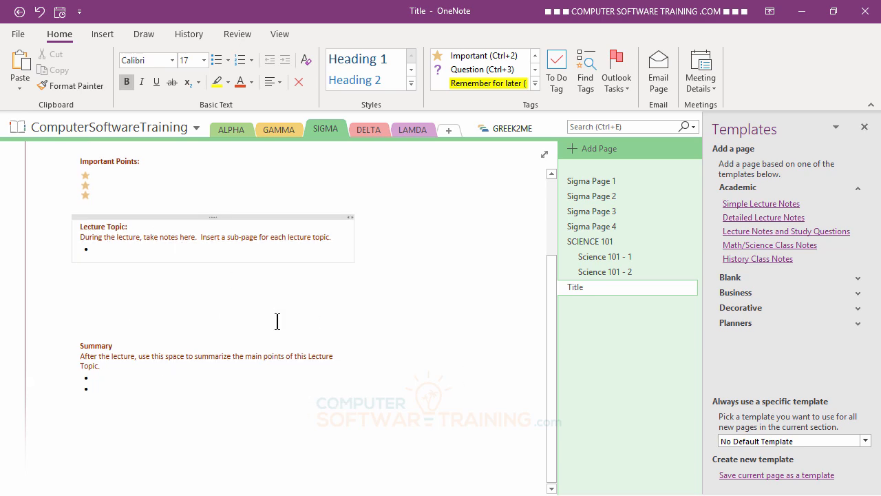
{"action": "scroll", "coordinate": [258, 286], "scroll_direction": "up", "scroll_amount": 3}
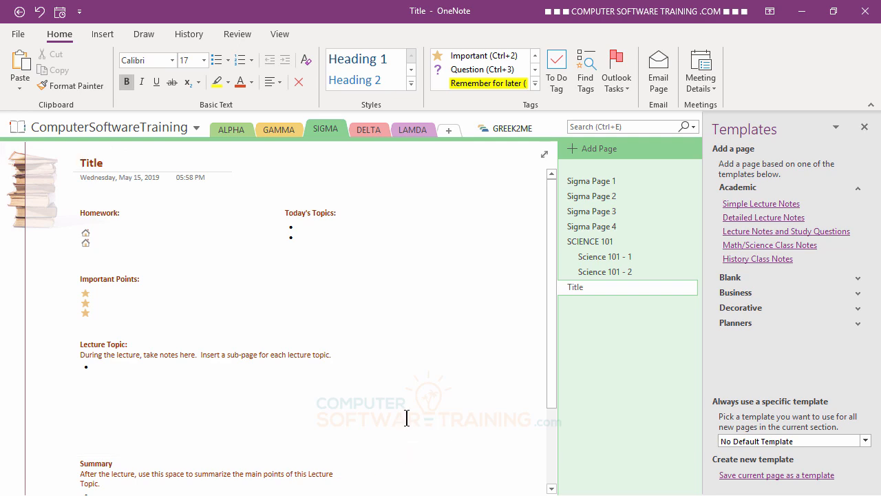
{"action": "scroll", "coordinate": [395, 397], "scroll_direction": "down", "scroll_amount": 4}
{"action": "scroll", "coordinate": [394, 397], "scroll_direction": "up", "scroll_amount": 1}
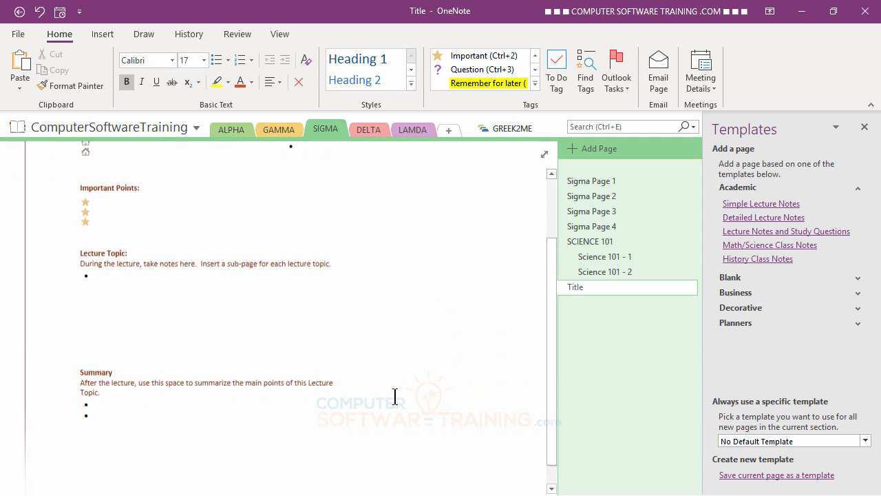
{"action": "scroll", "coordinate": [394, 397], "scroll_direction": "up", "scroll_amount": 3}
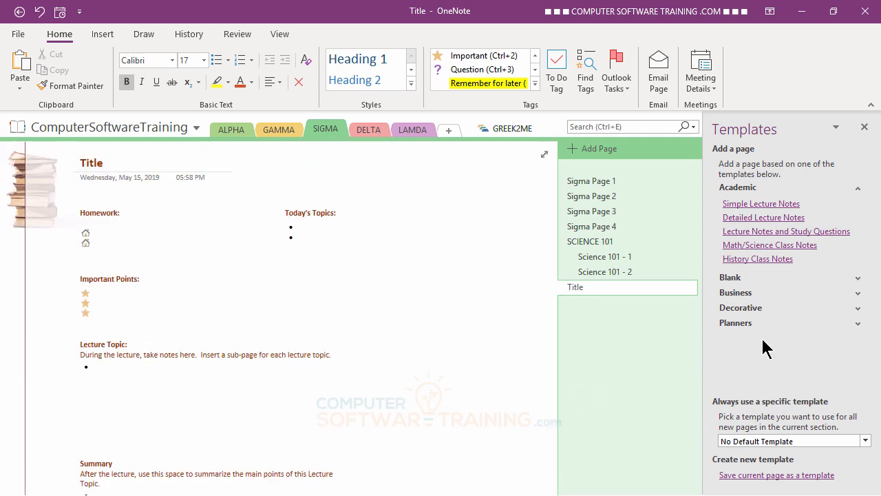
{"action": "left_click", "coordinate": [580, 287]}
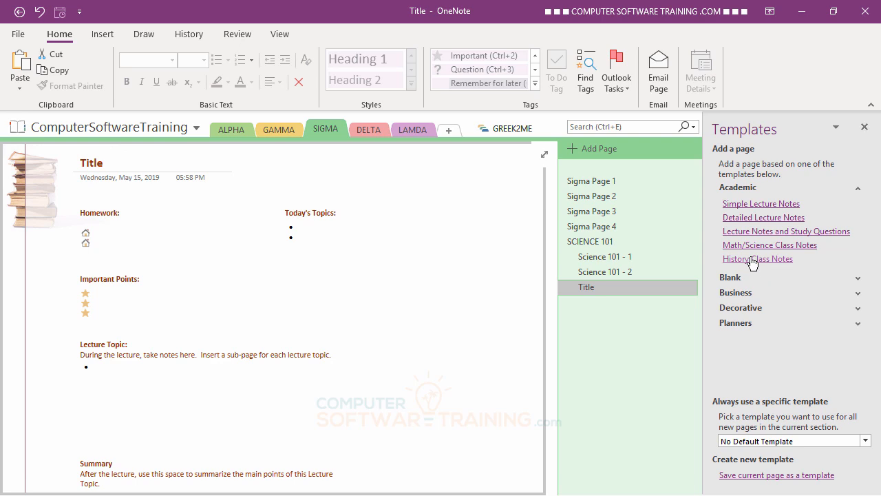
- Add a page from the Lecture Notes and Study Questions template and make it a subpage of SCIENCE 101
{"action": "left_click", "coordinate": [728, 259]}
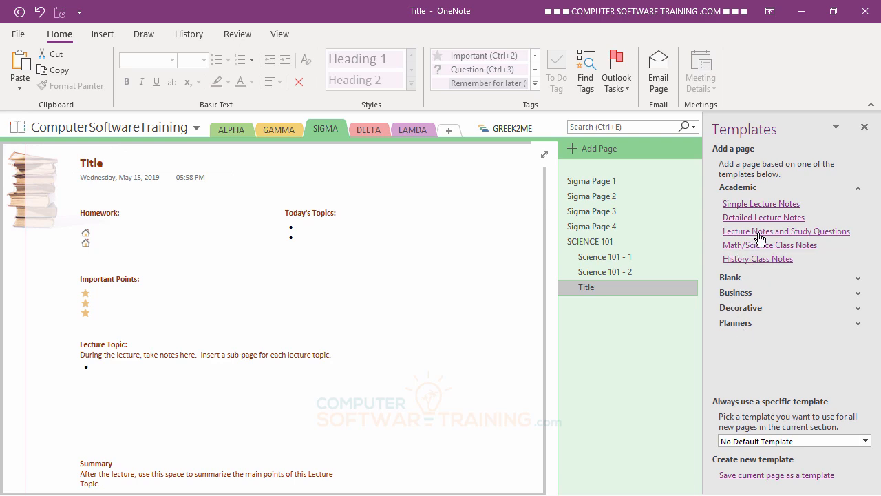
{"action": "left_click", "coordinate": [760, 232]}
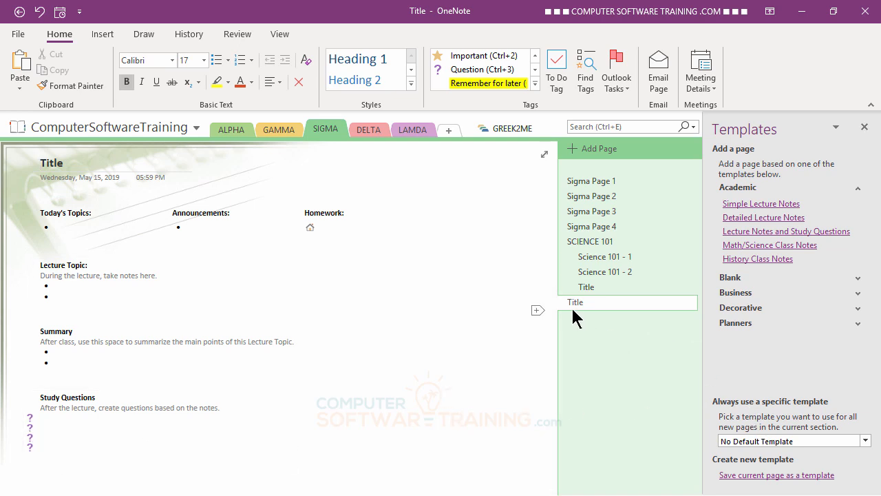
{"action": "left_click_drag", "start_coordinate": [572, 301], "coordinate": [587, 301]}
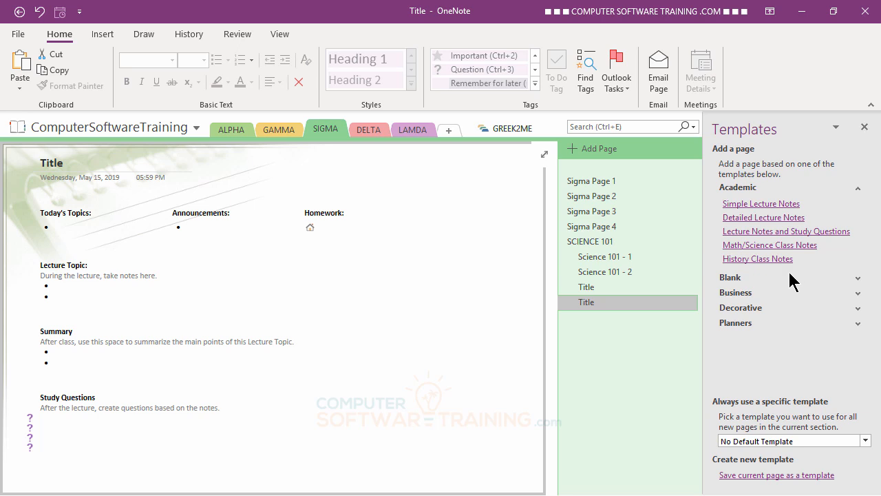
- Add pages from the Math/Science Class Notes and History Class Notes templates and make both subpages of SCIENCE 101
{"action": "left_click", "coordinate": [751, 249]}
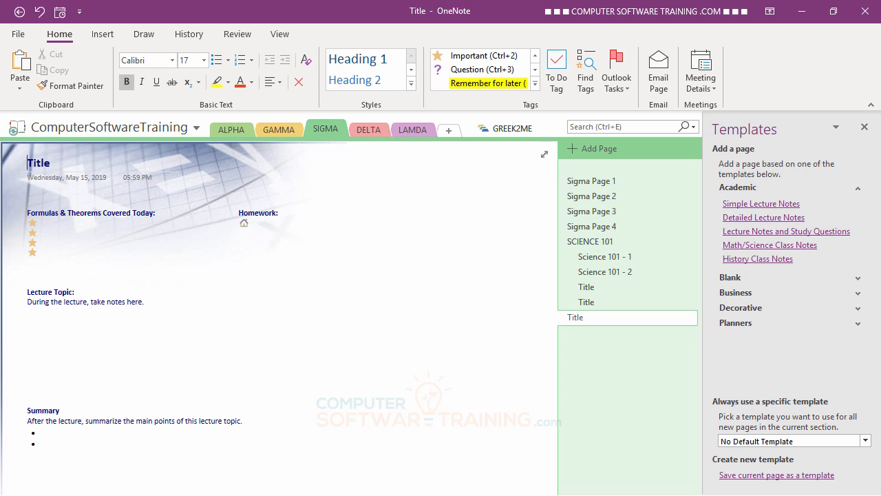
{"action": "left_click", "coordinate": [760, 259]}
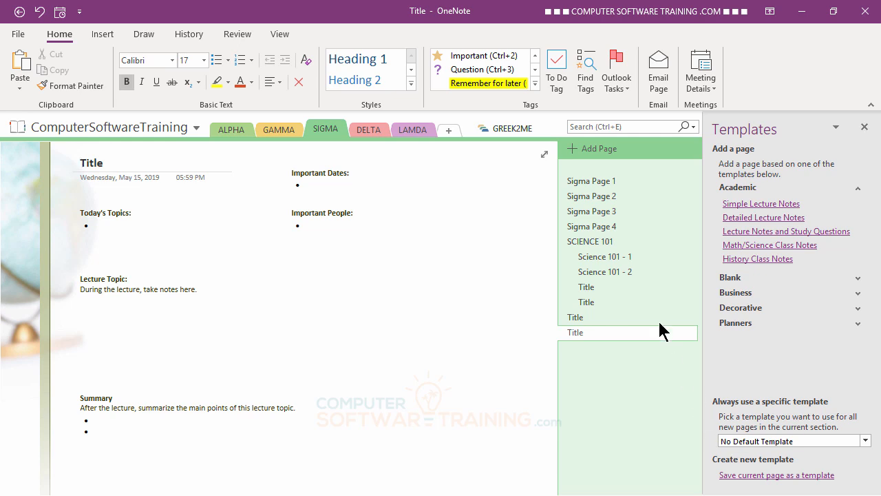
{"action": "left_click_drag", "start_coordinate": [580, 316], "coordinate": [606, 333]}
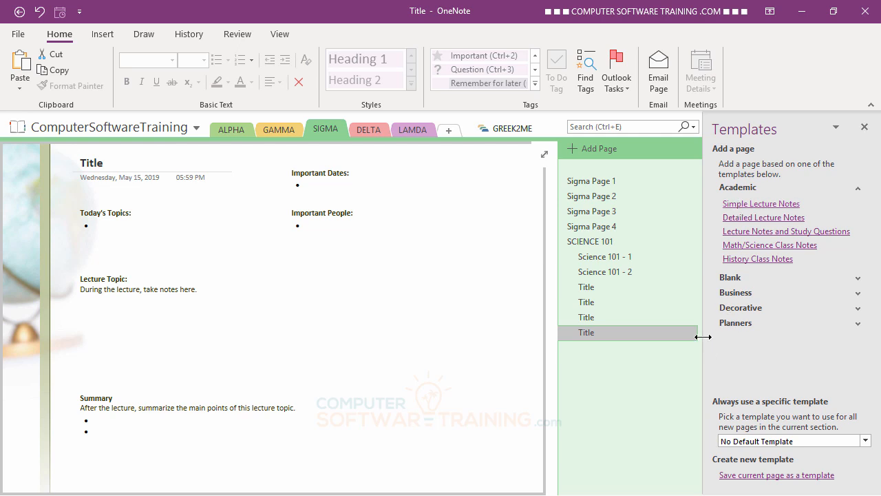
- Review the layouts of the untitled template subpages under SCIENCE 101
{"action": "left_click", "coordinate": [591, 314]}
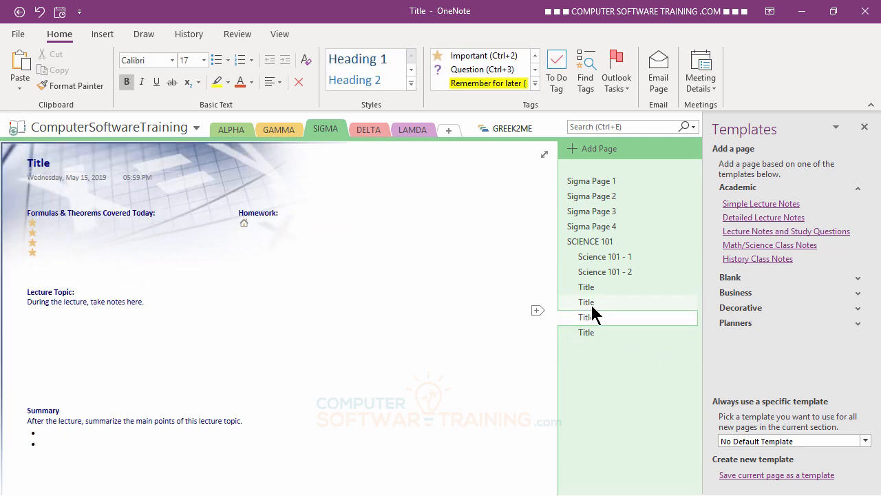
{"action": "left_click", "coordinate": [592, 303]}
{"action": "left_click", "coordinate": [592, 286]}
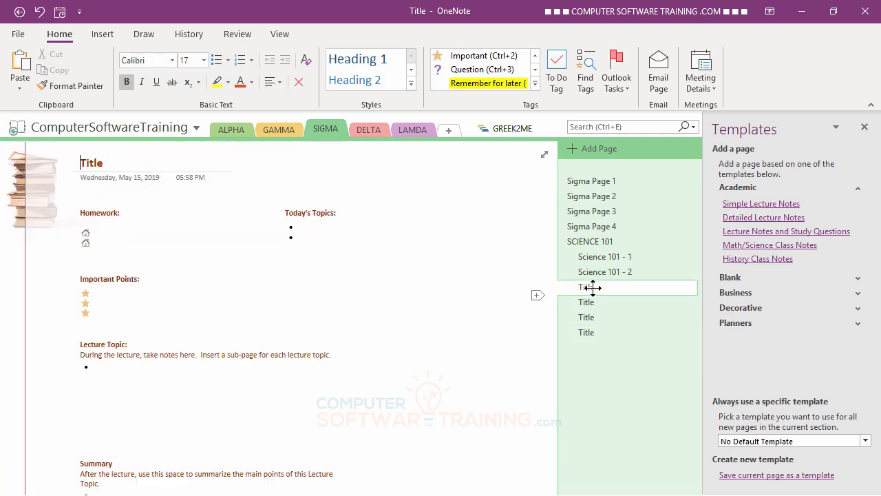
{"action": "left_click", "coordinate": [588, 301]}
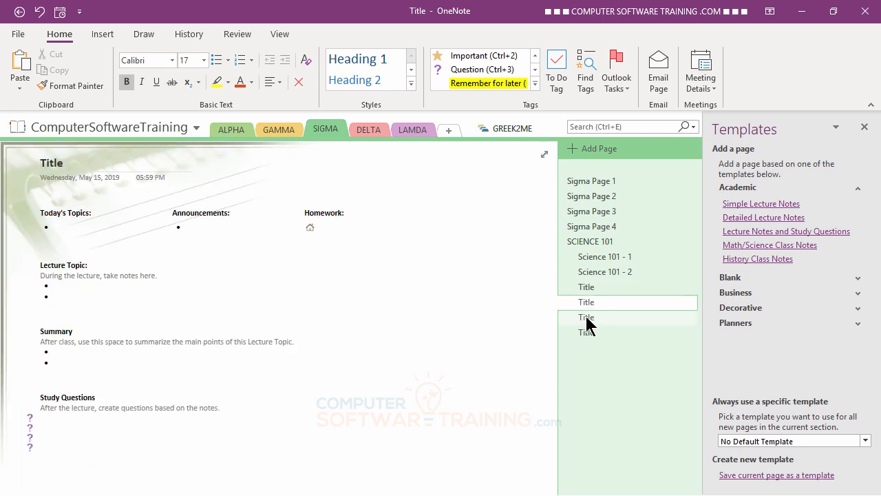
{"action": "left_click", "coordinate": [586, 318]}
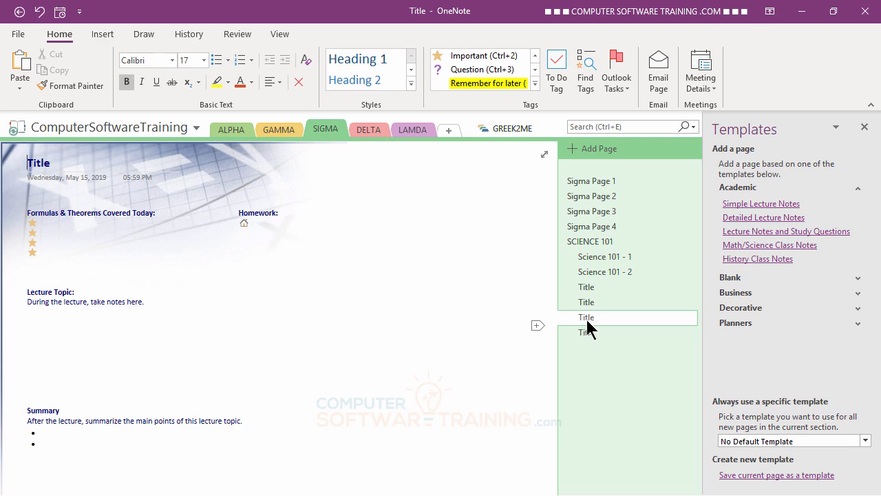
{"action": "left_click", "coordinate": [585, 301]}
- On the Detailed Lecture Notes subpage, insert space above Important Points and move the Today's Topics box beneath Homework
{"action": "left_click", "coordinate": [586, 287]}
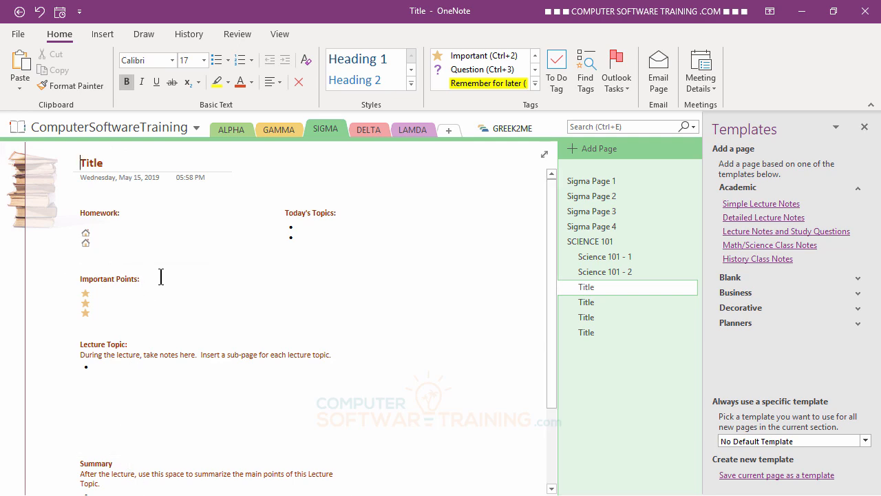
{"action": "left_click", "coordinate": [99, 34]}
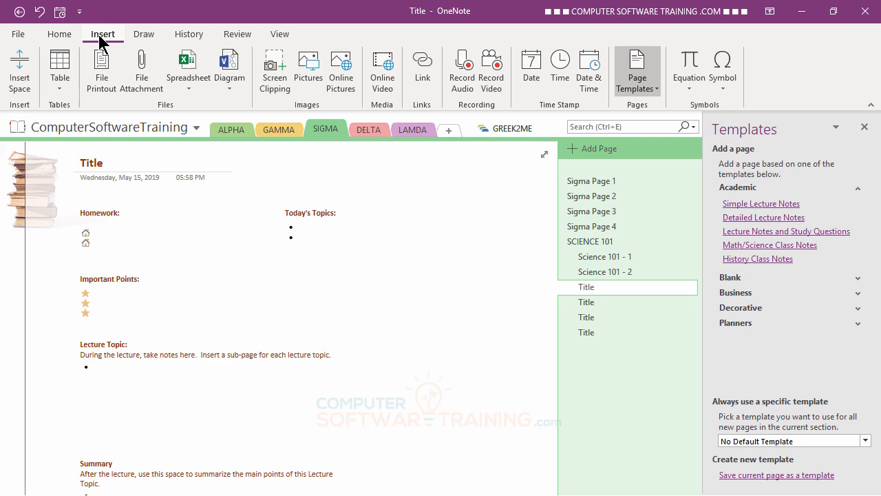
{"action": "left_click", "coordinate": [19, 69]}
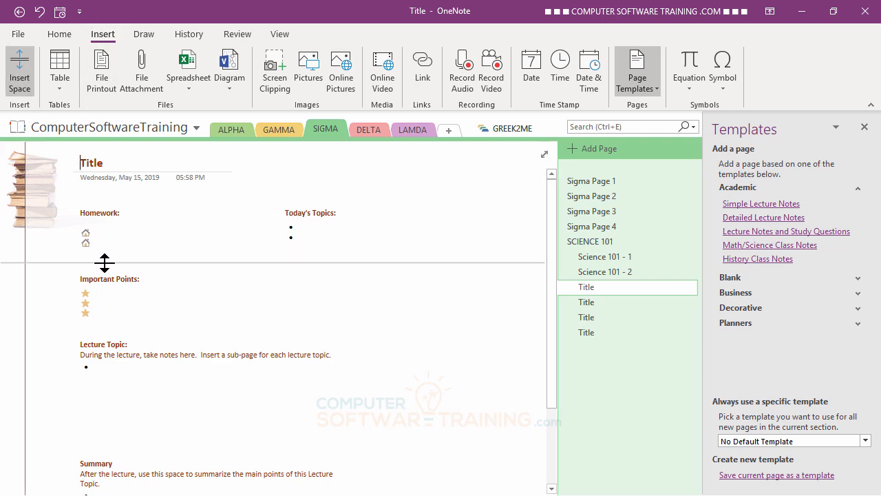
{"action": "left_click_drag", "start_coordinate": [105, 263], "coordinate": [99, 344]}
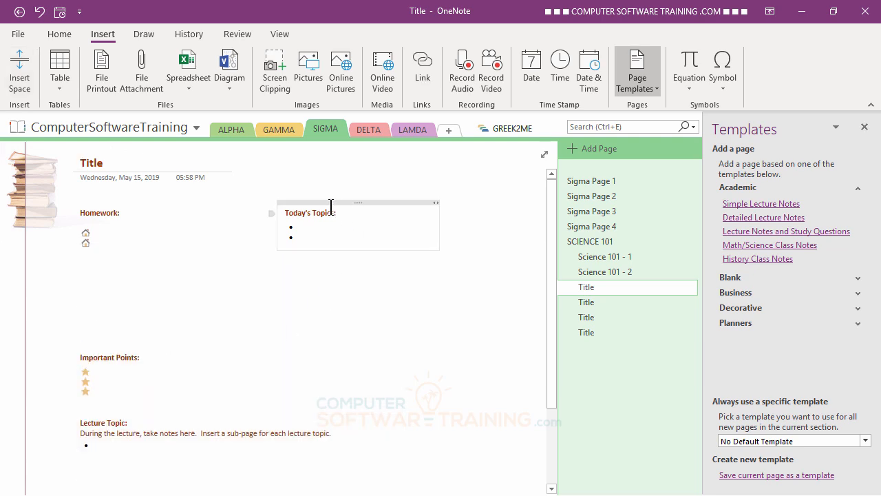
{"action": "left_click_drag", "start_coordinate": [329, 201], "coordinate": [124, 268]}
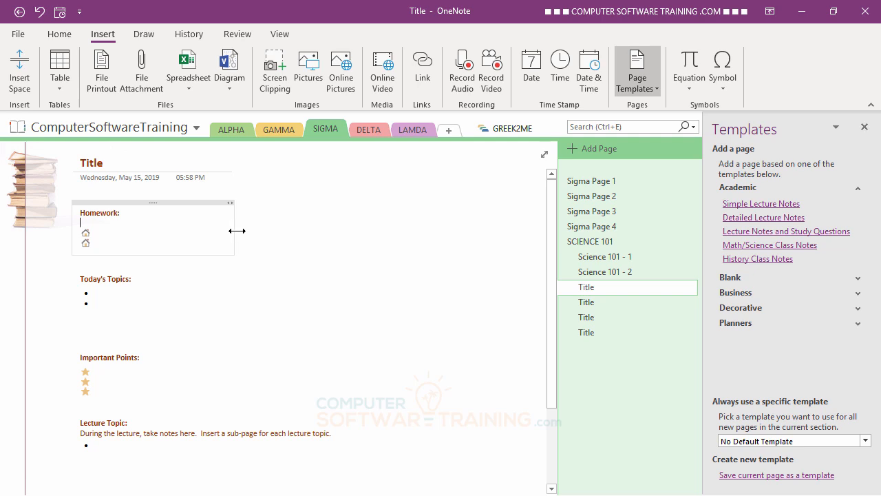
- Widen the Homework and Today's Topics boxes across most of the page and shift Today's Topics slightly down
{"action": "left_click_drag", "start_coordinate": [234, 227], "coordinate": [493, 228]}
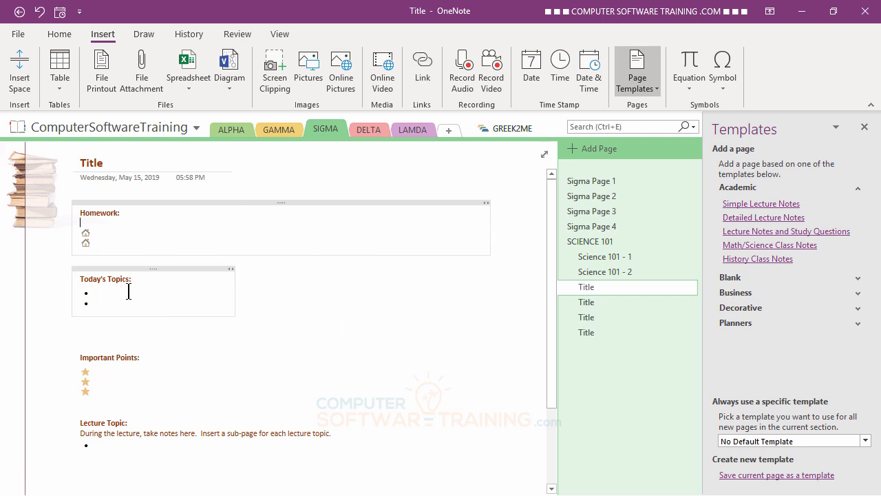
{"action": "left_click_drag", "start_coordinate": [237, 298], "coordinate": [505, 298]}
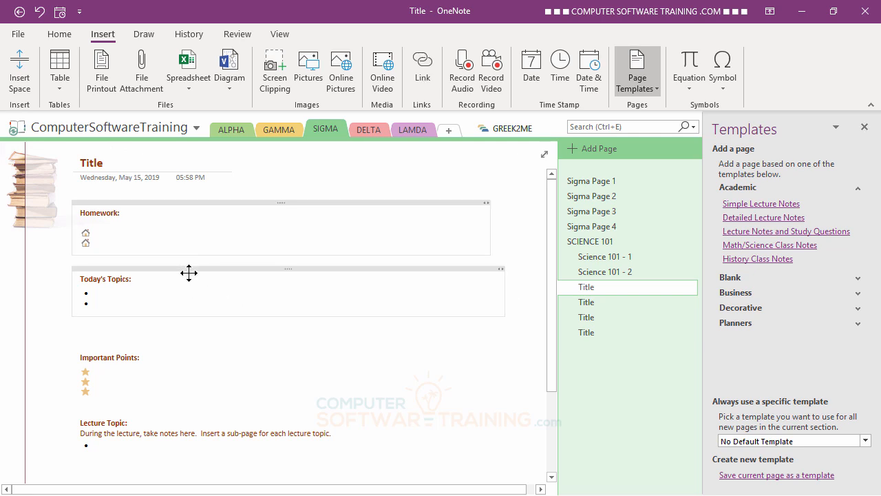
{"action": "left_click_drag", "start_coordinate": [189, 272], "coordinate": [187, 278]}
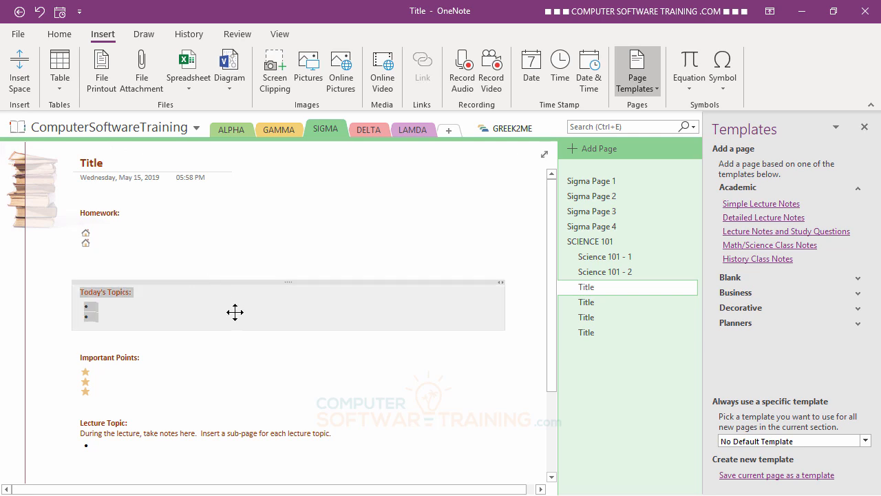
- Remove the house tag from the second Homework line and add a blank line beneath it
{"action": "left_click", "coordinate": [277, 259]}
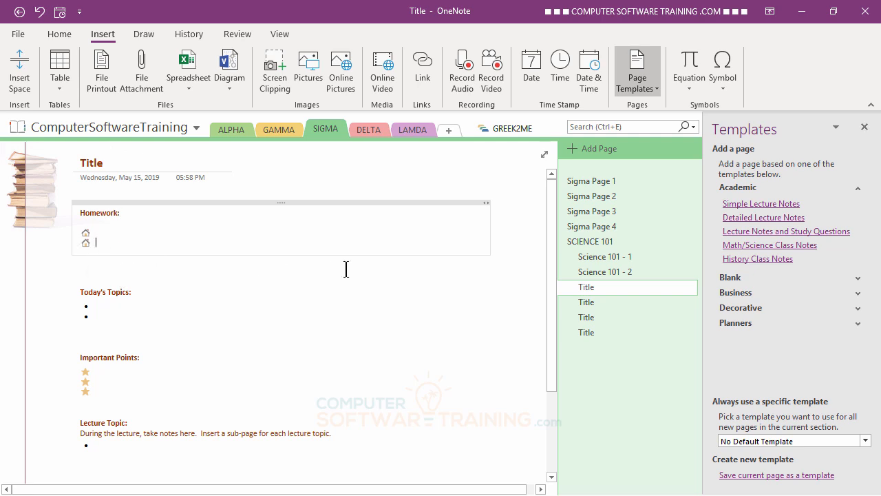
{"action": "key", "text": "BackSpace"}
{"action": "key", "text": "Return"}
{"action": "key", "text": "ctrl+z"}
{"action": "key", "text": "Return"}
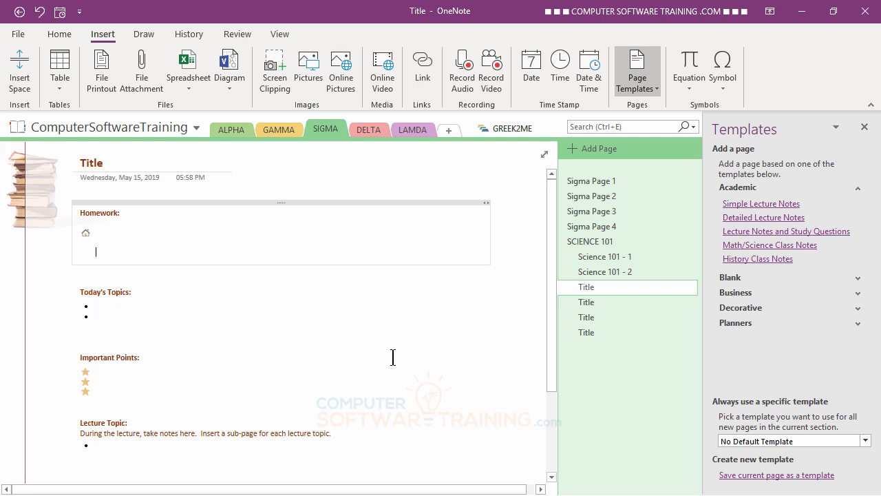
{"action": "key", "text": "Return"}
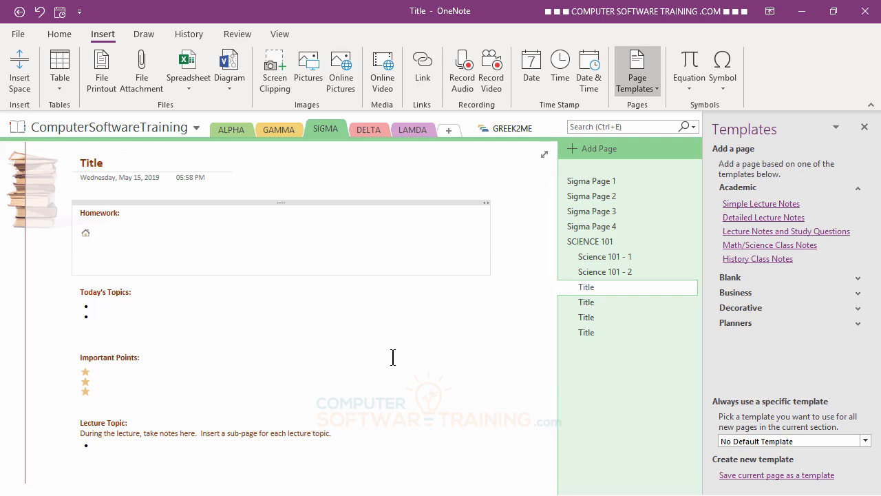
{"action": "key", "text": "BackSpace"}
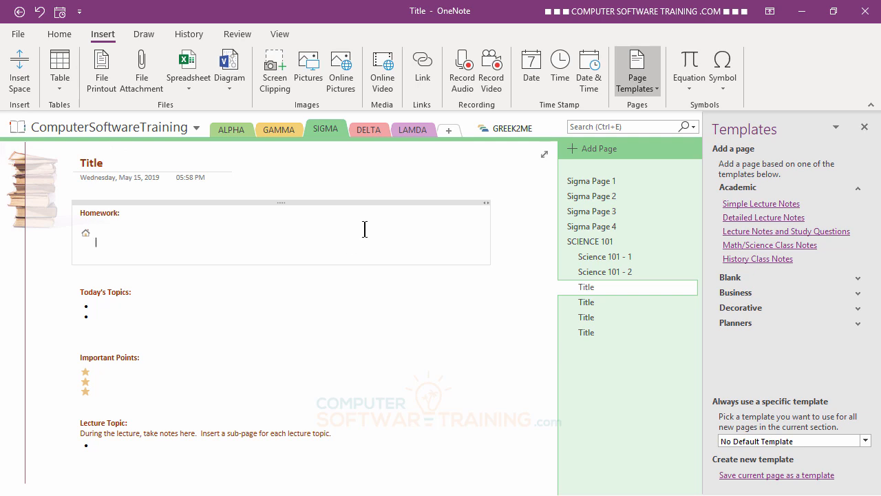
- Apply the Address tag to the second and third lines of the Homework list
{"action": "left_click", "coordinate": [61, 35]}
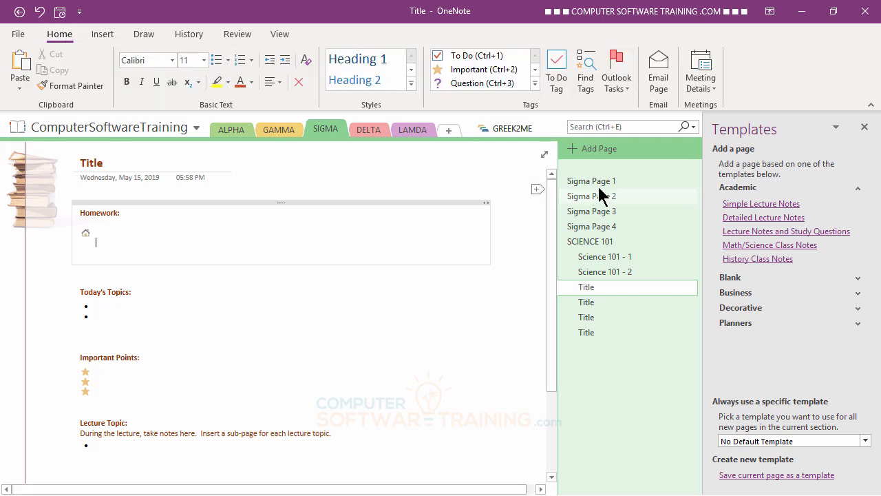
{"action": "left_click", "coordinate": [535, 83]}
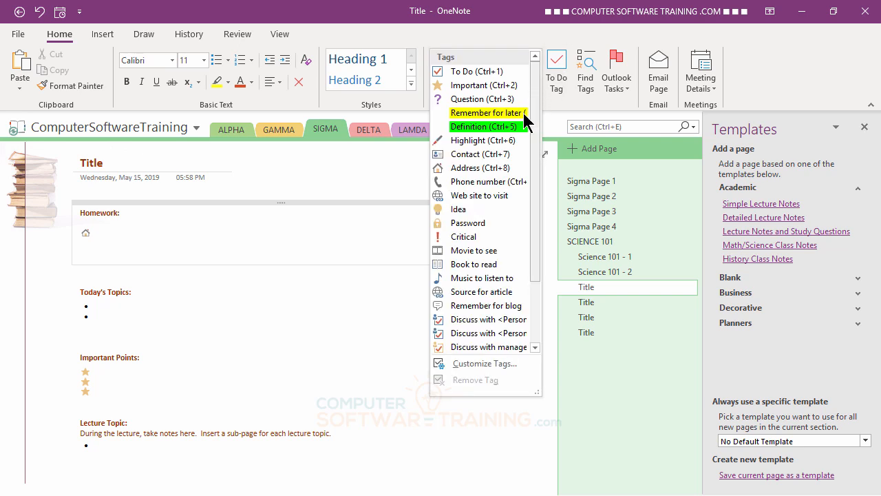
{"action": "left_click", "coordinate": [461, 168]}
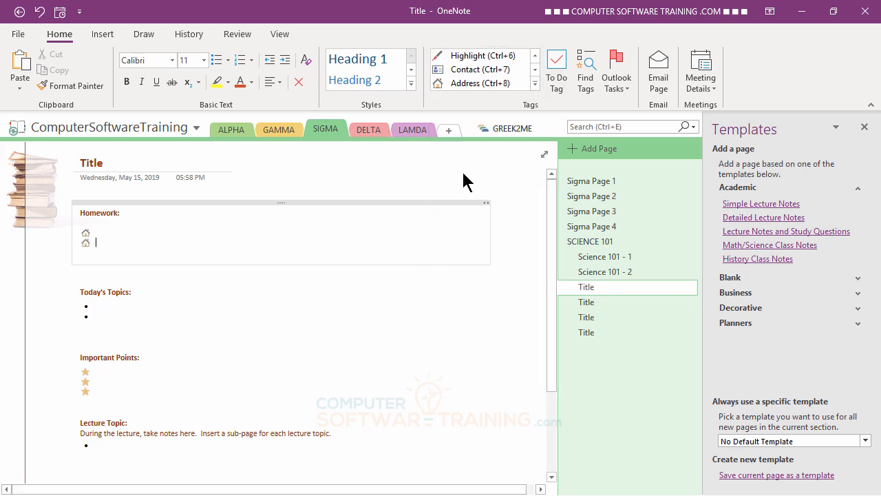
{"action": "key", "text": "Return"}
{"action": "left_click", "coordinate": [482, 84]}
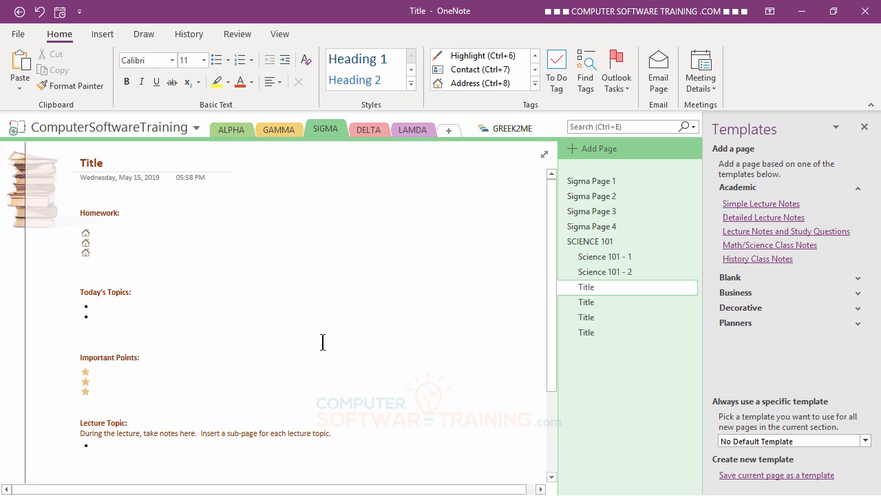
- Widen the Important Points box and save the current page as a template named "GENERAL CLASS NOTES"
{"action": "left_click", "coordinate": [367, 356]}
{"action": "left_click_drag", "start_coordinate": [357, 371], "coordinate": [515, 372]}
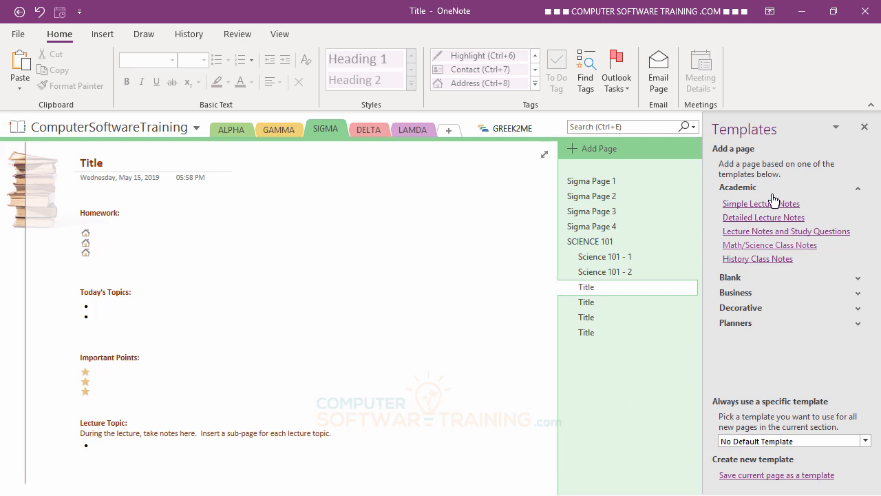
{"action": "left_click", "coordinate": [772, 475]}
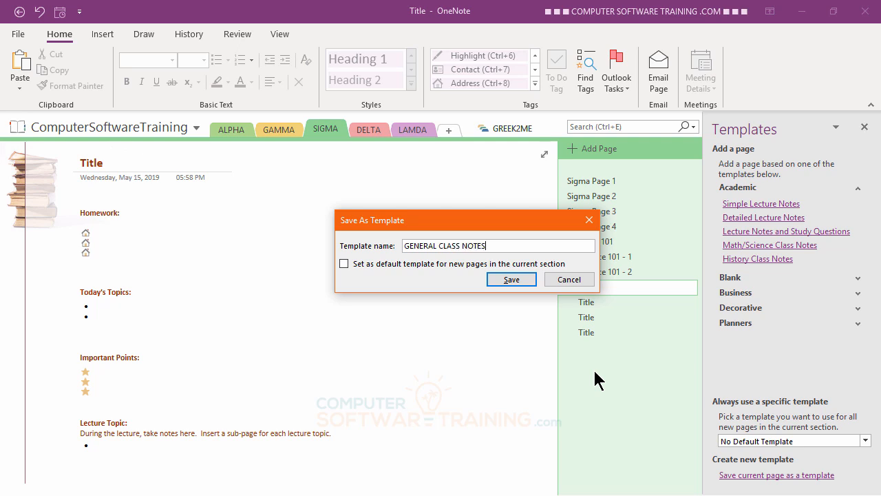
{"action": "left_click", "coordinate": [510, 281]}
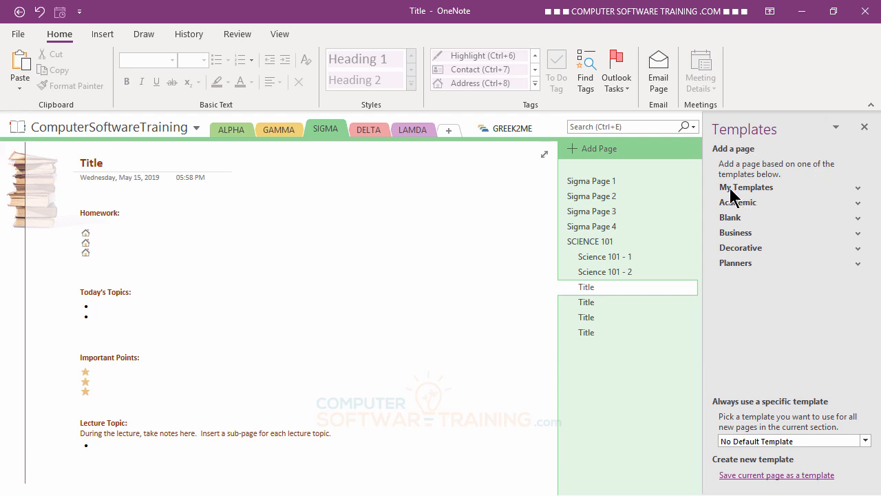
- Add a page from the GENERAL CLASS NOTES template, compare it with the original page, and make it a subpage of SCIENCE 101
{"action": "left_click", "coordinate": [859, 190]}
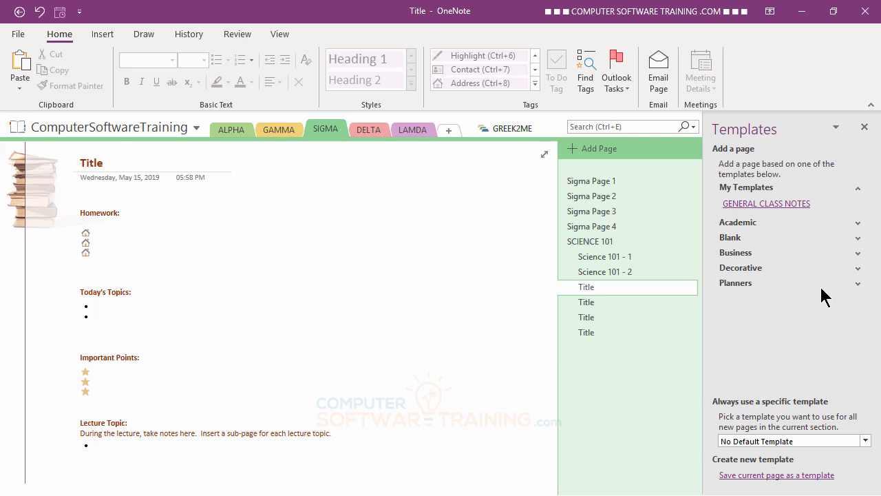
{"action": "left_click", "coordinate": [766, 205]}
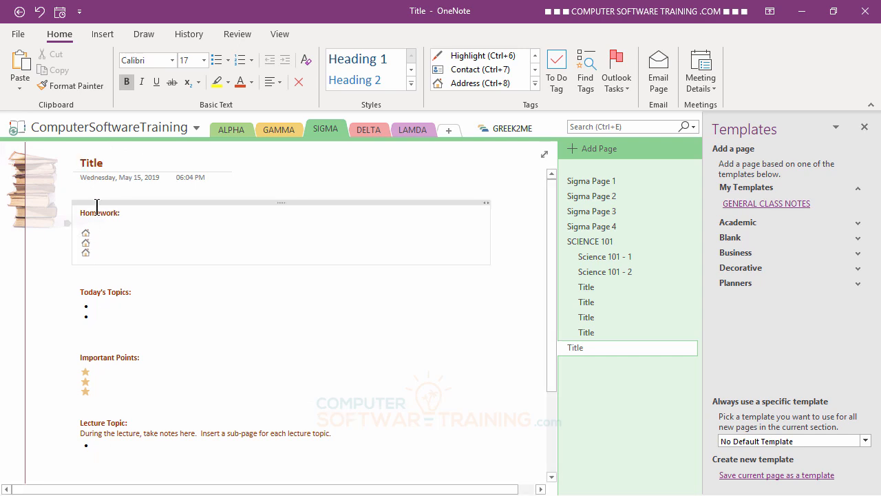
{"action": "left_click", "coordinate": [589, 332]}
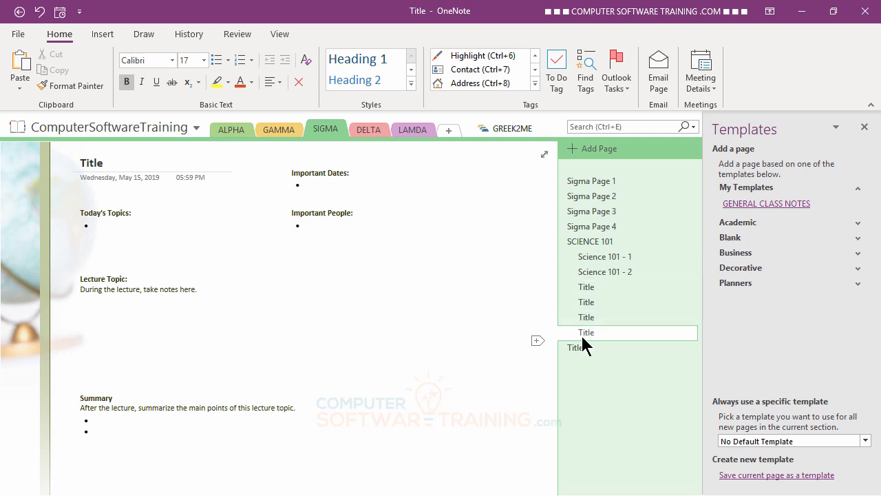
{"action": "left_click", "coordinate": [582, 342]}
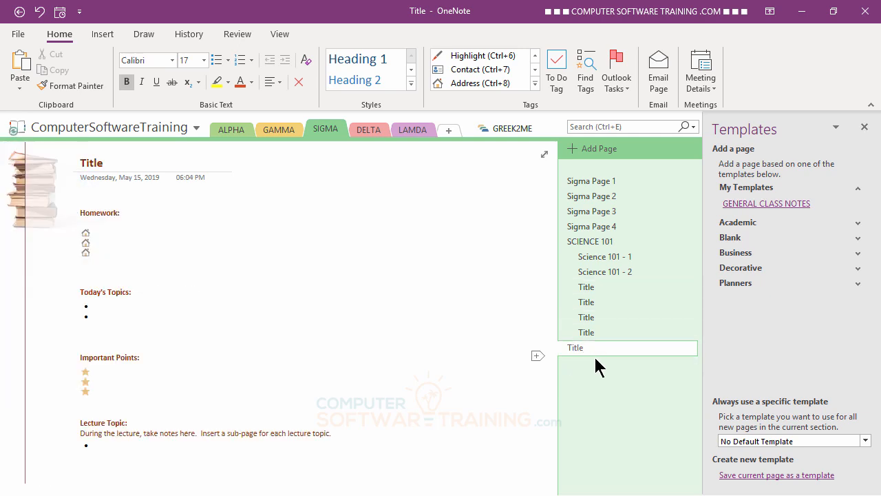
{"action": "left_click", "coordinate": [590, 289]}
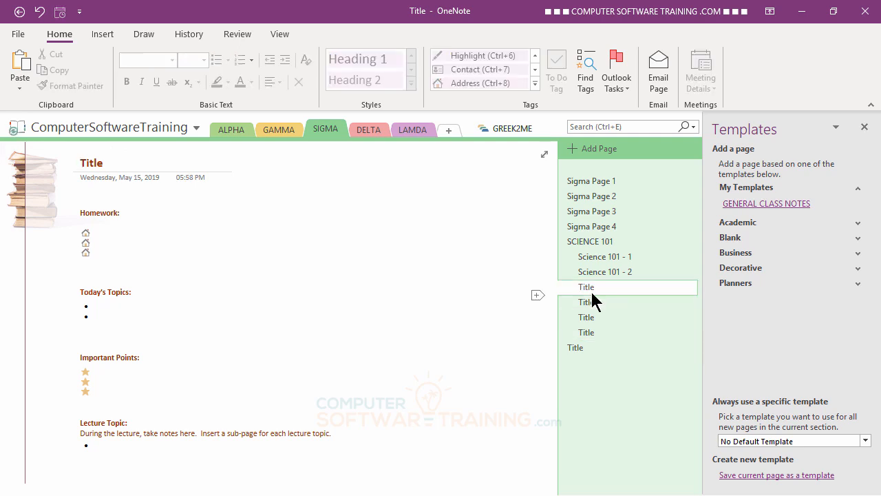
{"action": "left_click", "coordinate": [577, 349]}
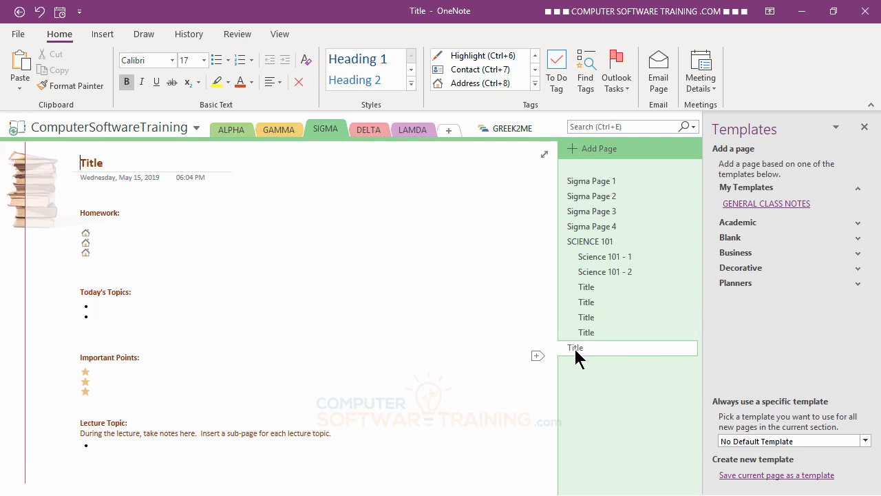
{"action": "left_click_drag", "start_coordinate": [572, 346], "coordinate": [585, 348]}
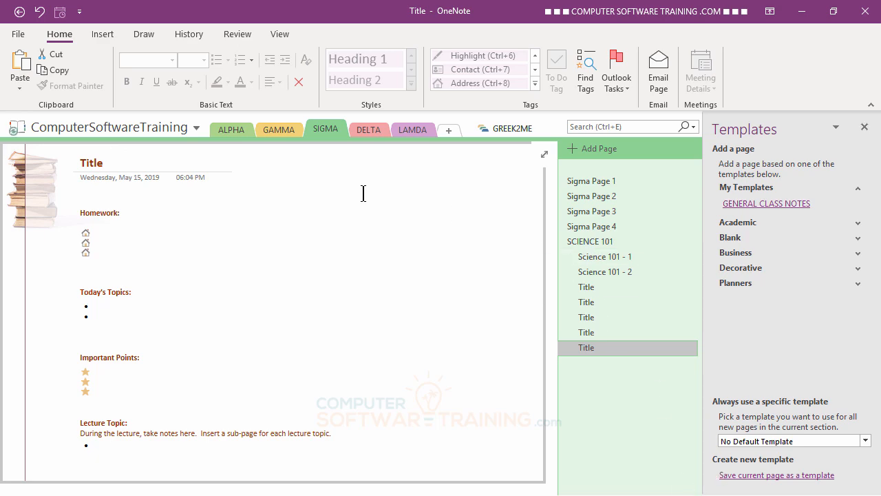
- Add a page from the Business template Project Overview to the DELTA section and review its contents
{"action": "left_click", "coordinate": [370, 135]}
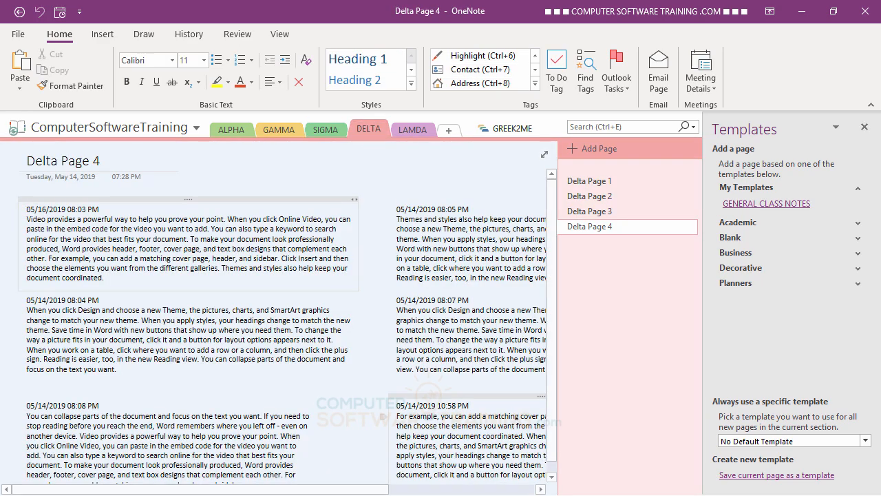
{"action": "left_click", "coordinate": [752, 252]}
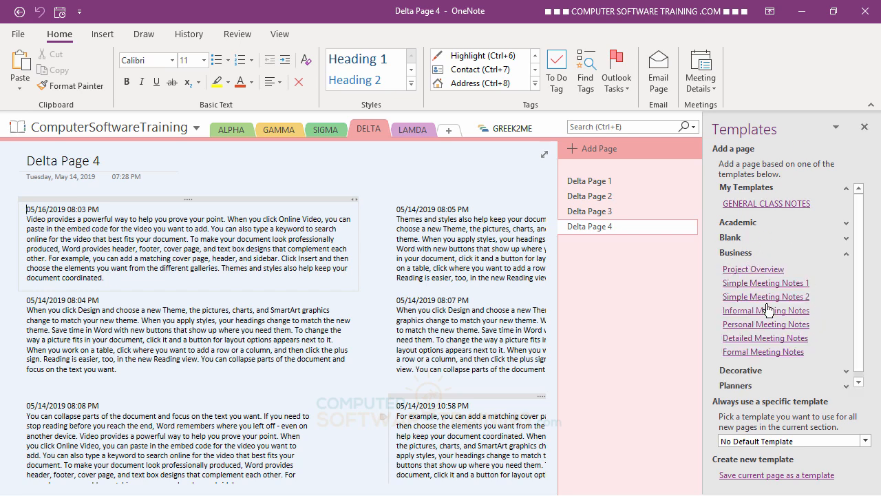
{"action": "left_click", "coordinate": [753, 269]}
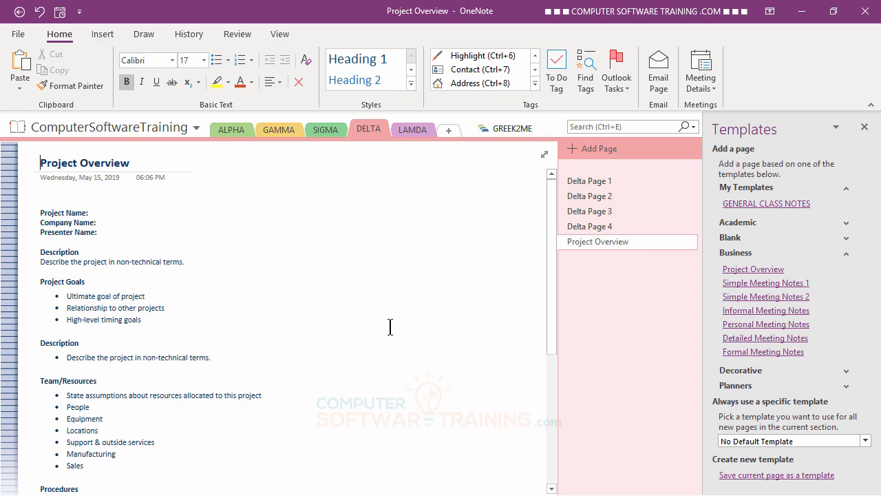
{"action": "scroll", "coordinate": [390, 327], "scroll_direction": "down", "scroll_amount": 8}
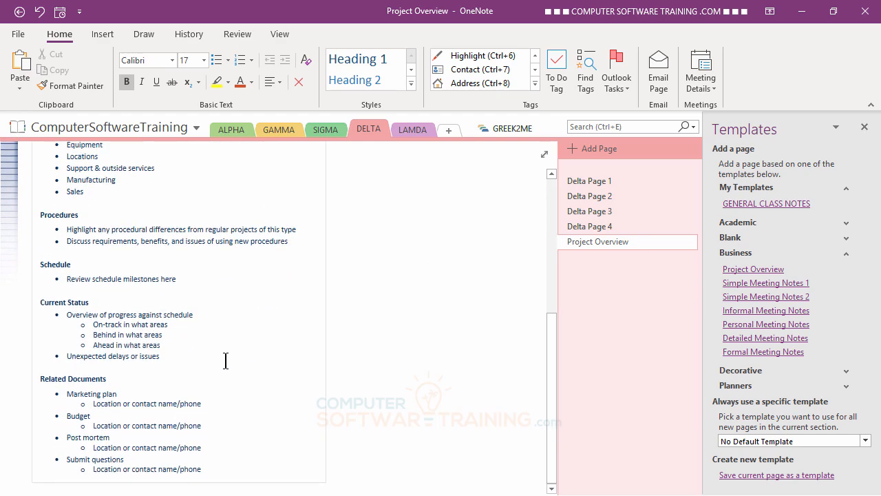
{"action": "scroll", "coordinate": [225, 360], "scroll_direction": "up", "scroll_amount": 8}
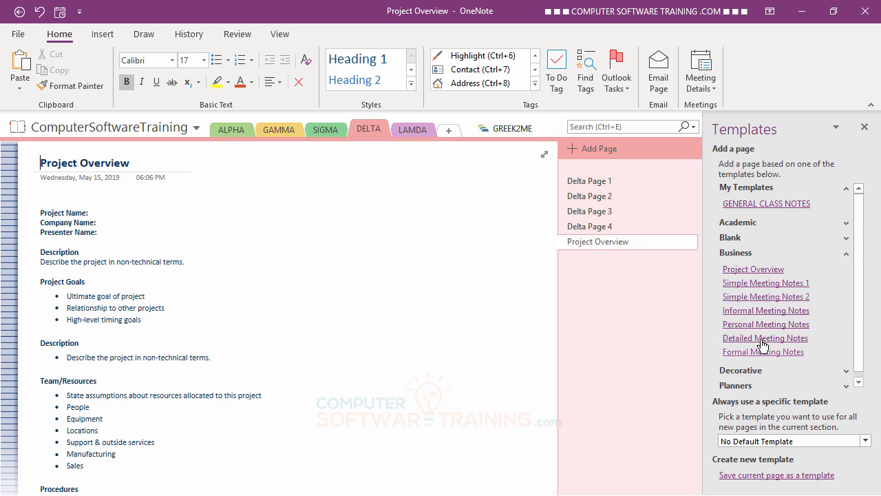
- Add a page from the Simple Meeting Notes 1 template and enter four numbered lines of placeholder text under Agenda
{"action": "left_click", "coordinate": [758, 289]}
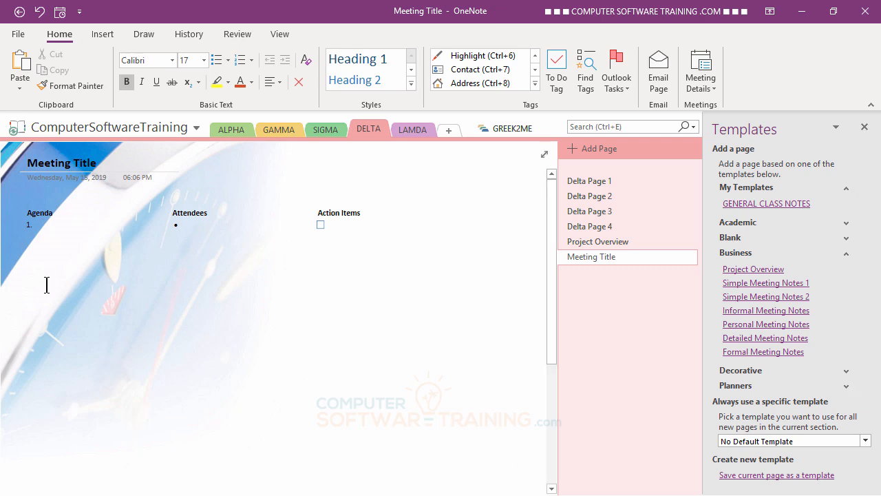
{"action": "left_click", "coordinate": [49, 225]}
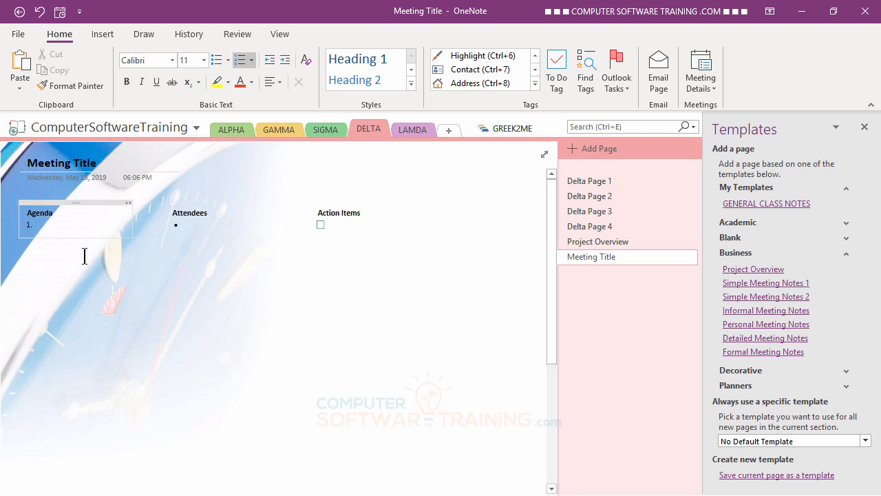
{"action": "type", "text": "gfgdfgdfgdfgdf"}
{"action": "key", "text": "Return"}
{"action": "type", "text": "fdfgdfgdfgdfg"}
{"action": "key", "text": "Return"}
{"action": "type", "text": "dfg"}
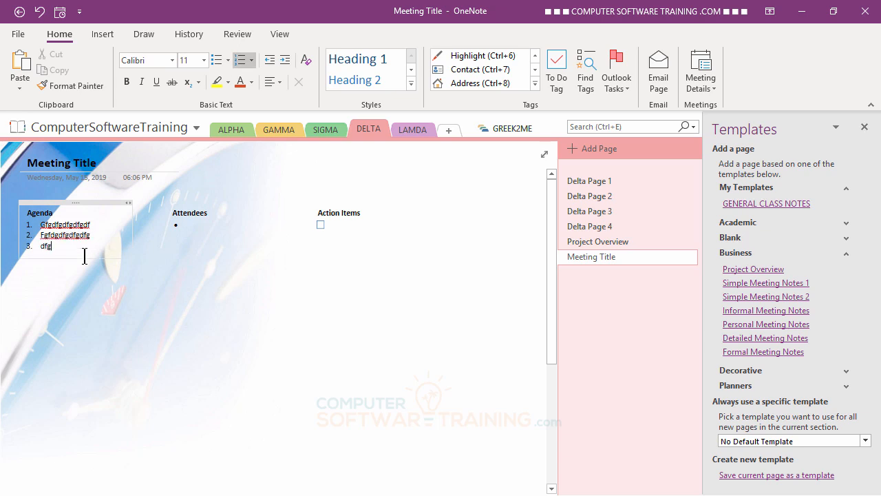
{"action": "type", "text": "dfgdfgdfgdfgdf"}
{"action": "key", "text": "Return"}
{"action": "type", "text": "fgdfgdfgfdgdfgd"}
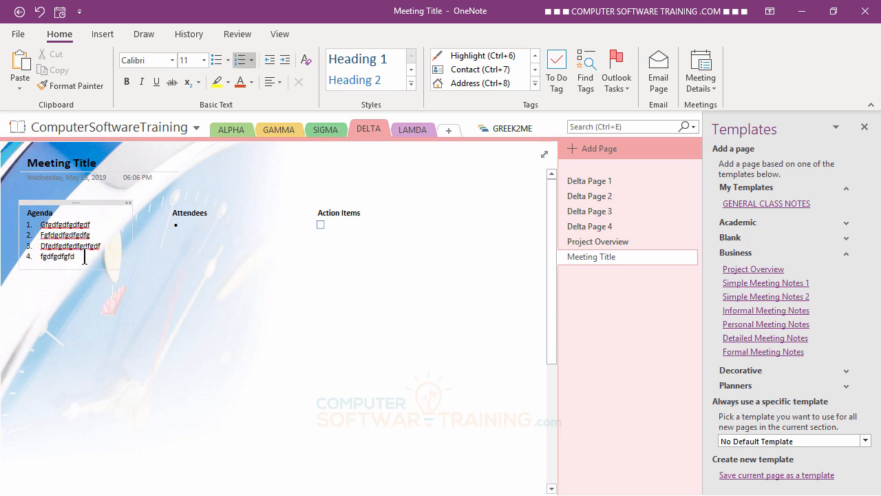
- Enter three bulleted lines of placeholder text under Attendees
{"action": "left_click", "coordinate": [205, 225]}
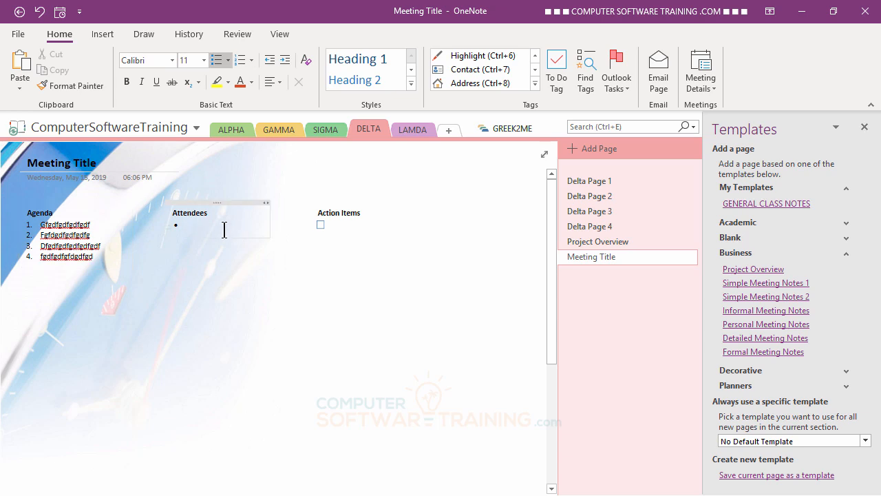
{"action": "type", "text": "gdfgfdgdrfgdf"}
{"action": "key", "text": "Return"}
{"action": "type", "text": "fdgdfgdfgdfgdfgdf"}
{"action": "key", "text": "Return"}
{"action": "type", "text": "dfgdfgdfgdfgdfg"}
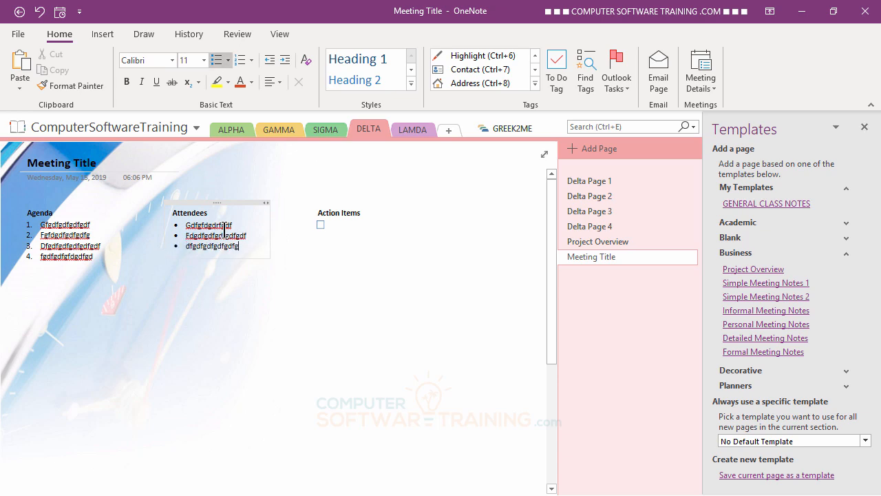
- Enter four placeholder tasks under Action Items and mark the first and third as completed
{"action": "left_click", "coordinate": [336, 227]}
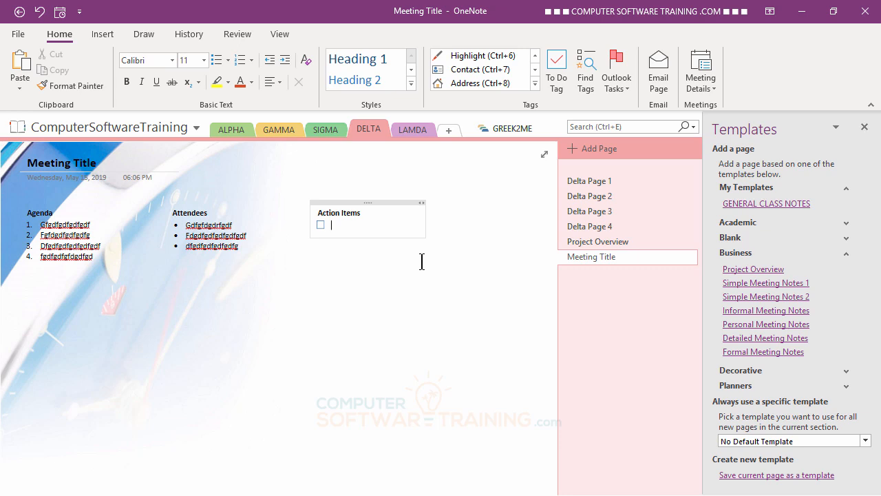
{"action": "type", "text": "kjhkhkhkhkhkjh"}
{"action": "key", "text": "Return"}
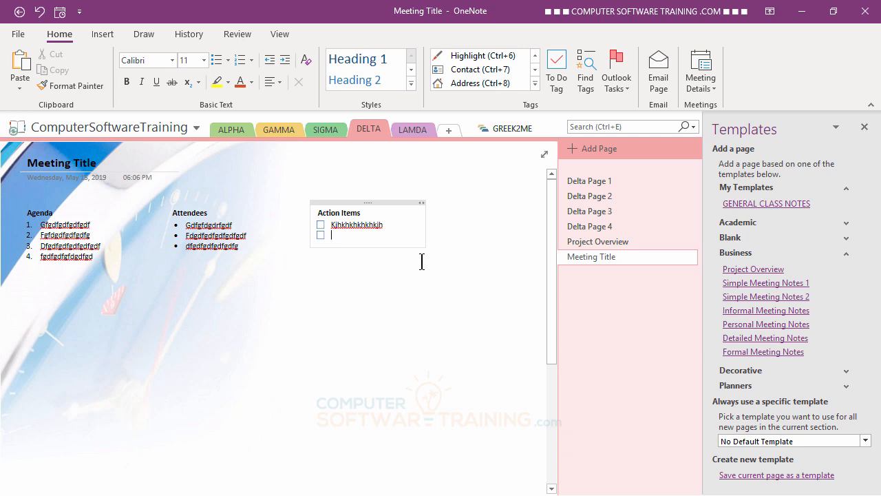
{"action": "type", "text": "jhkhjhk hkhkjhkjh kj"}
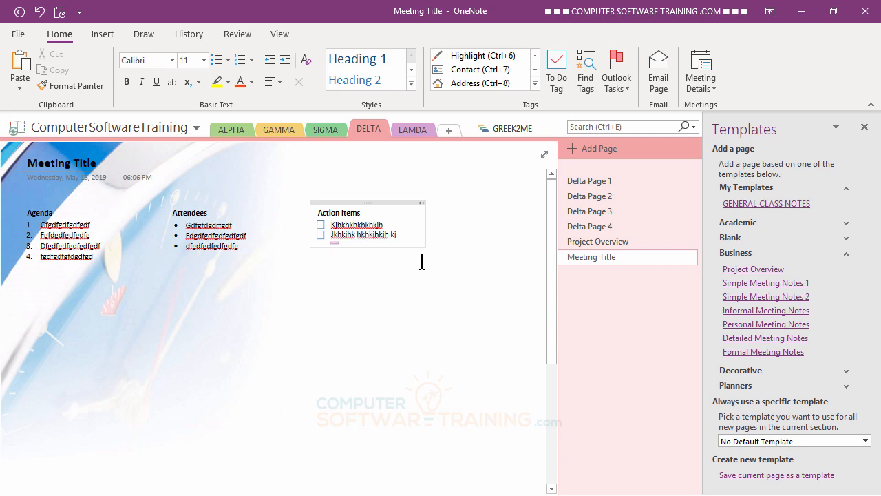
{"action": "key", "text": "Return"}
{"action": "type", "text": "ghjhghjghjghjhghjhg"}
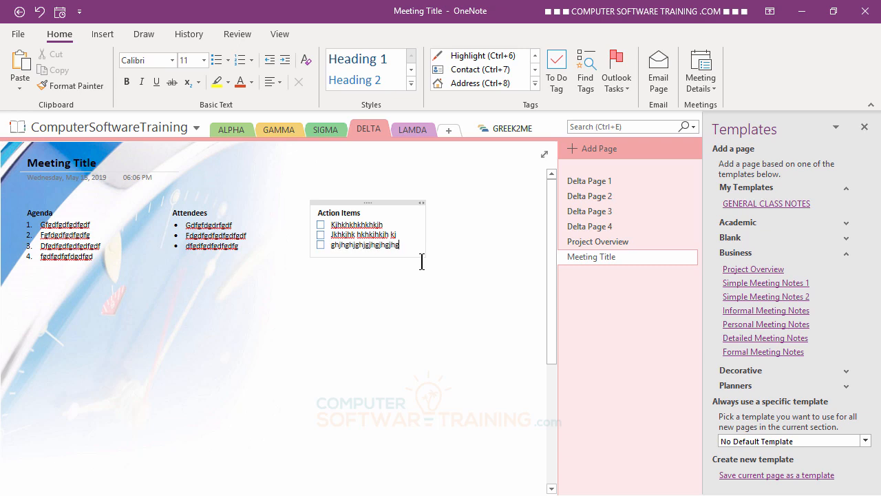
{"action": "key", "text": "Return"}
{"action": "type", "text": "ghghjghjghg jhgjhg"}
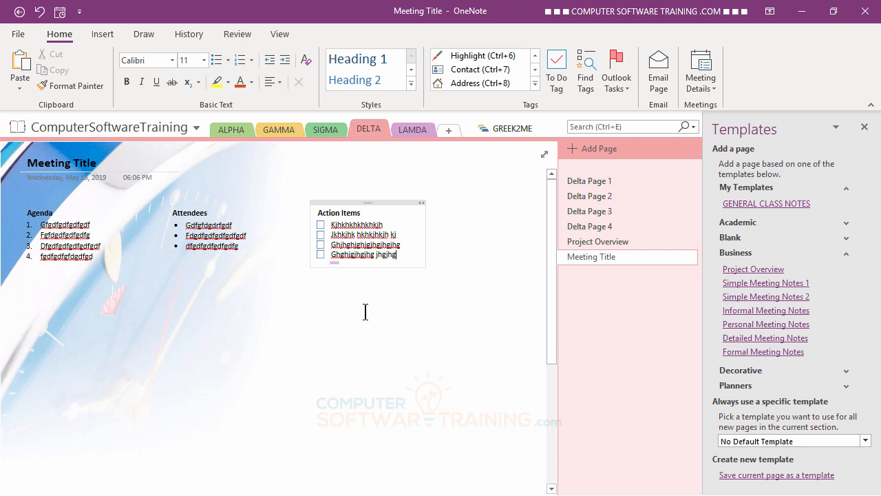
{"action": "left_click", "coordinate": [320, 224]}
{"action": "left_click", "coordinate": [320, 244]}
- Add a note container below the Agenda list with two bulleted lines of placeholder text
{"action": "left_click", "coordinate": [33, 306]}
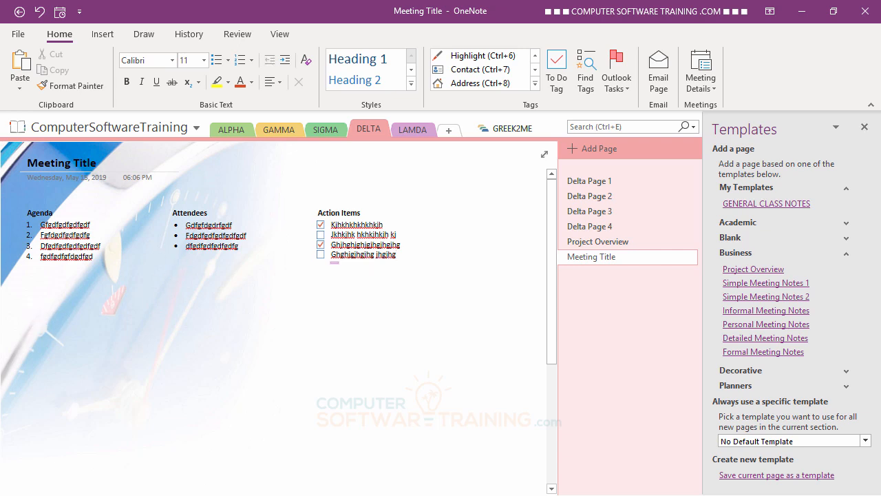
{"action": "type", "text": "jdshdjshkjhfksdhkf"}
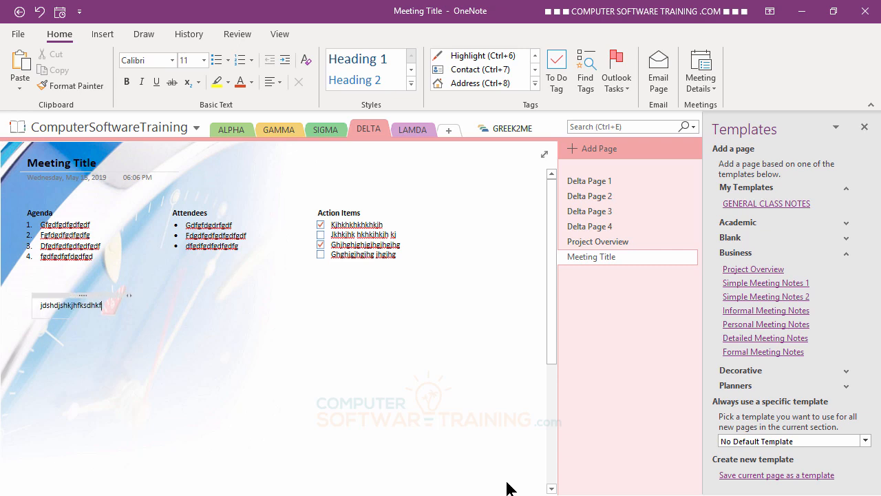
{"action": "type", "text": "jhsdkh fdskh fkdsh fkjsdhkjfsdhkjfh sdkjfh sdkjh fksjdb"}
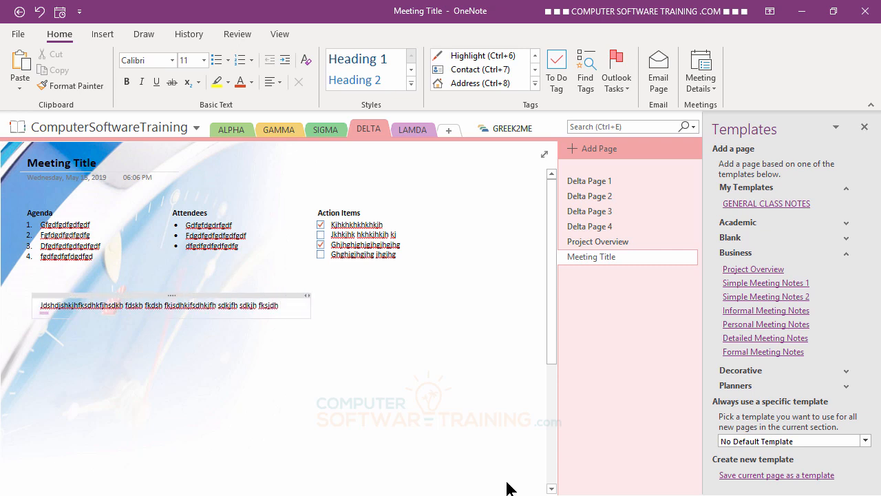
{"action": "left_click", "coordinate": [216, 61]}
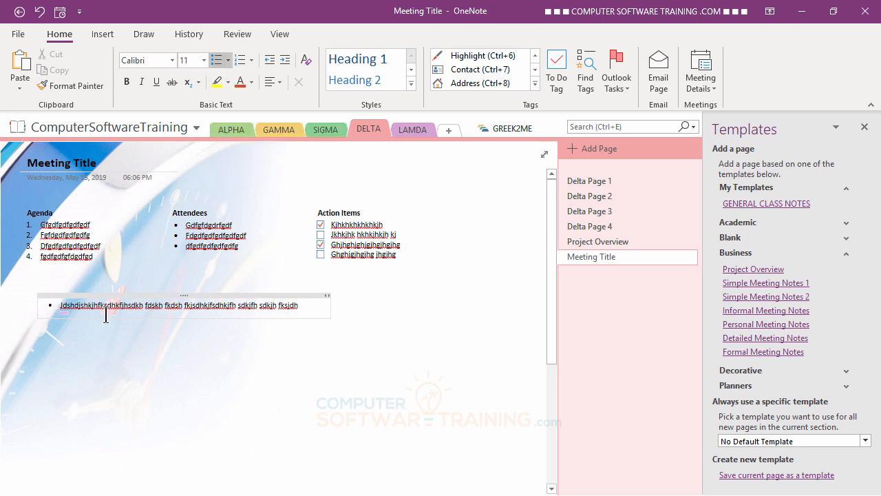
{"action": "type", "text": "kjgkfjdklgifdlkjgkldfj lkgj wukje kldfj glkdj flkgj dflkgj ldkfj glkdf"}
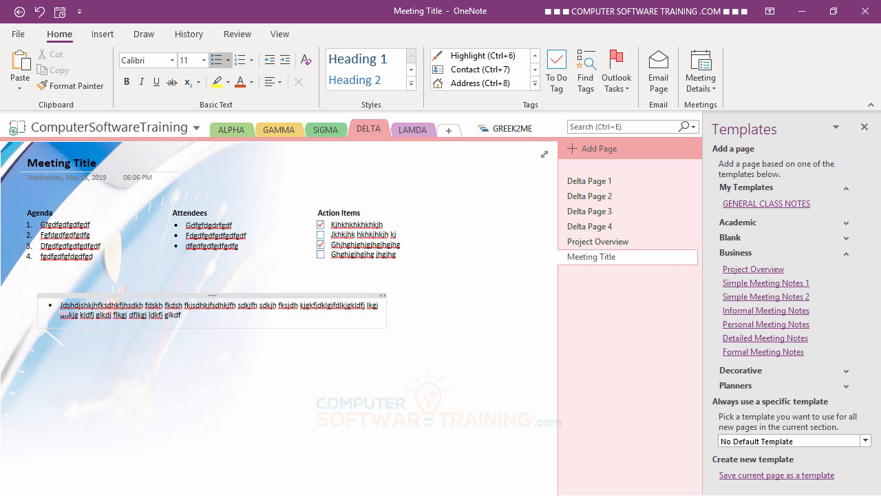
{"action": "key", "text": "Return"}
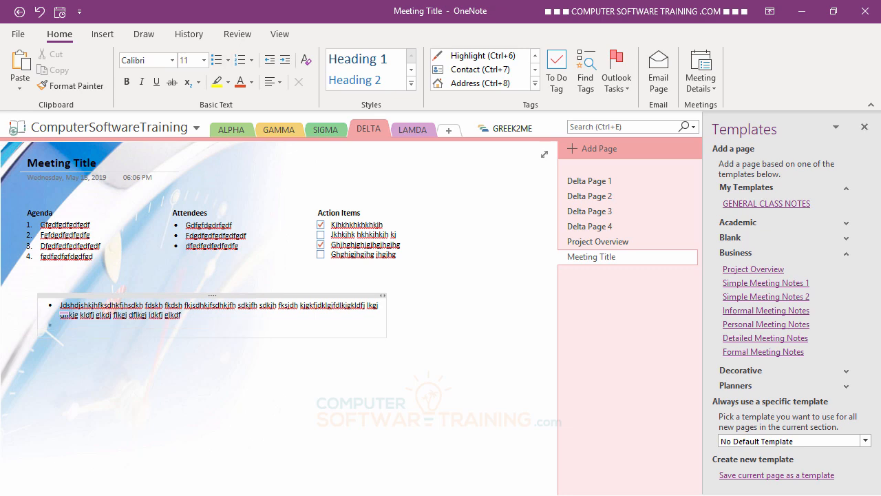
{"action": "type", "text": "Lkfdlgkfdlkg;lfdkg;lk fd;lgk fd;lk g;ldfk;gl"}
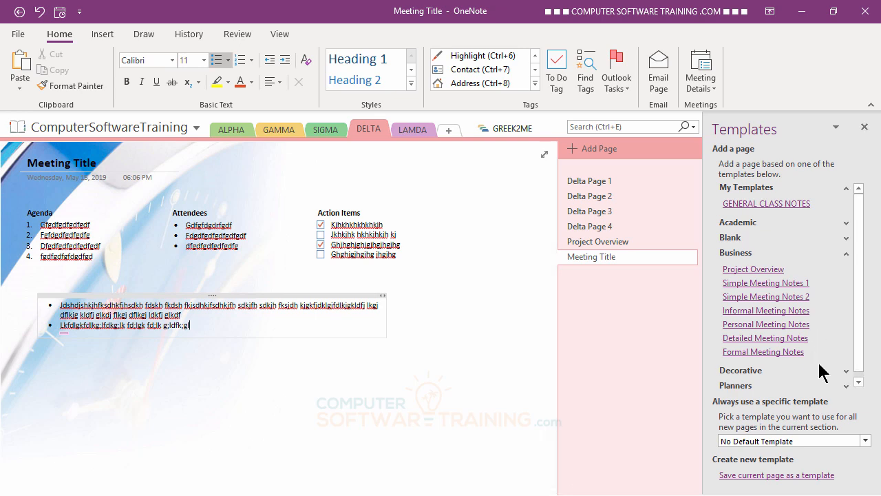
- Add pages from the Simple Meeting Notes 2 and Informal Meeting Notes templates, then place the cursor in the Announcements bullet
{"action": "left_click", "coordinate": [764, 298]}
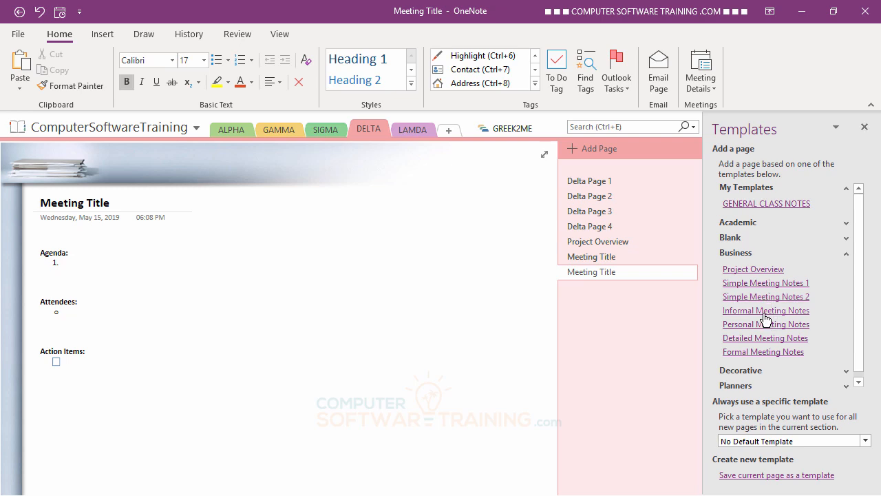
{"action": "left_click", "coordinate": [765, 313]}
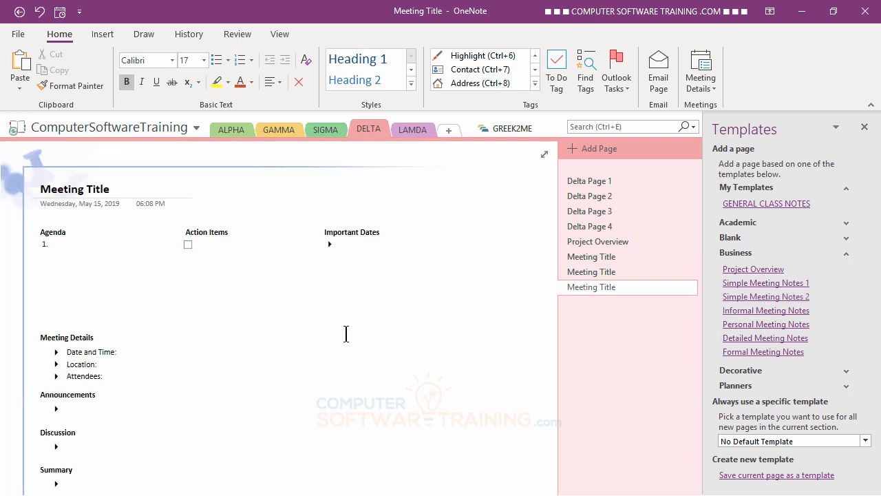
{"action": "scroll", "coordinate": [296, 344], "scroll_direction": "down", "scroll_amount": 5}
{"action": "scroll", "coordinate": [296, 344], "scroll_direction": "up", "scroll_amount": 1}
{"action": "scroll", "coordinate": [296, 344], "scroll_direction": "up", "scroll_amount": 3}
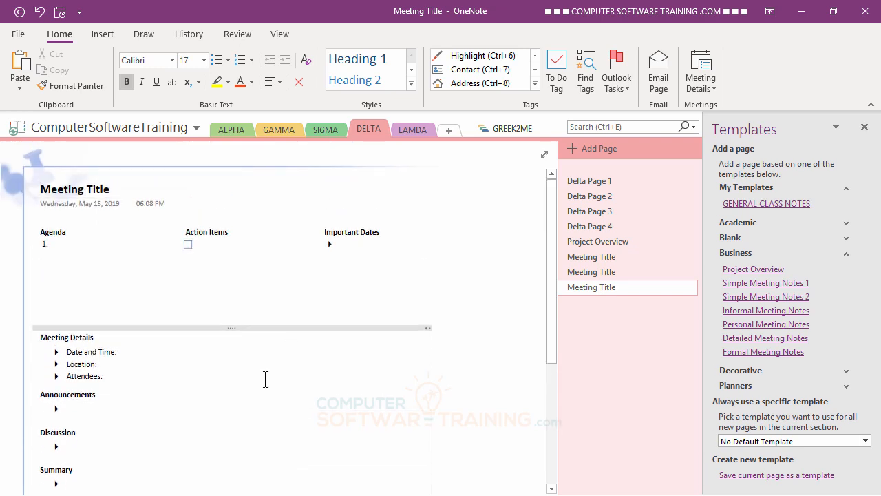
{"action": "left_click", "coordinate": [78, 409]}
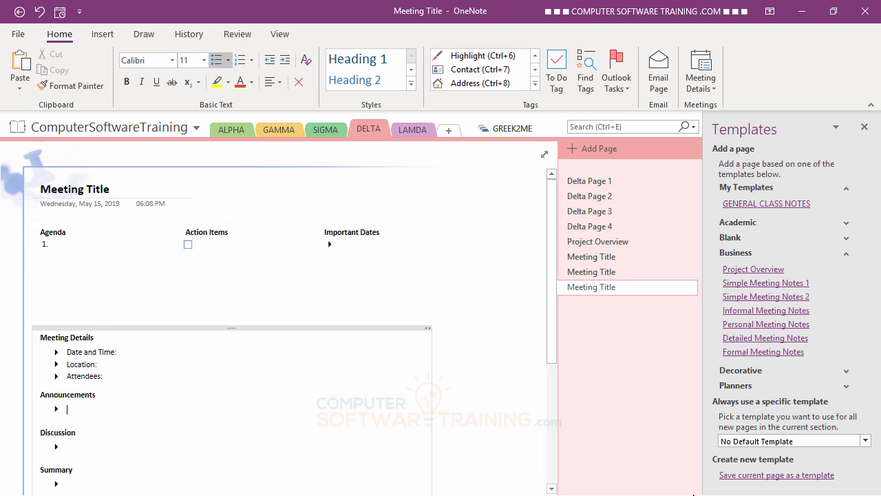
- Add one page each from the Personal Meeting Notes, Detailed Meeting Notes and Formal Meeting Notes templates
{"action": "left_click", "coordinate": [765, 324]}
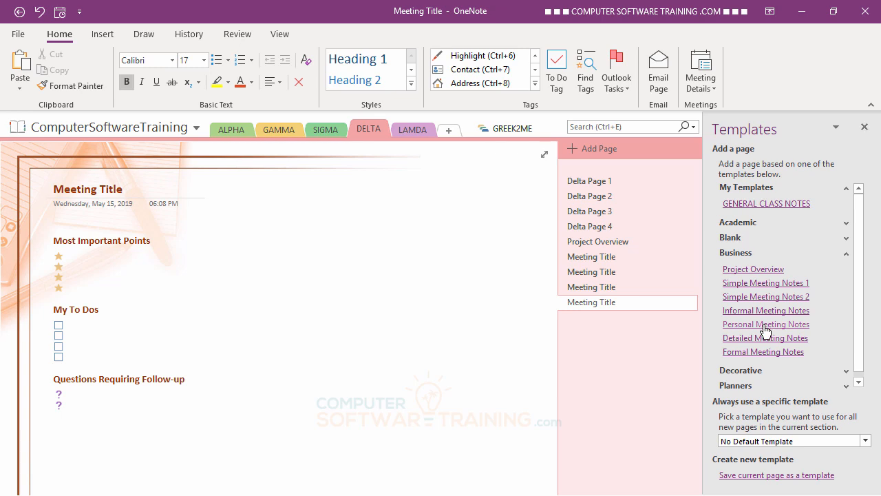
{"action": "left_click", "coordinate": [765, 338]}
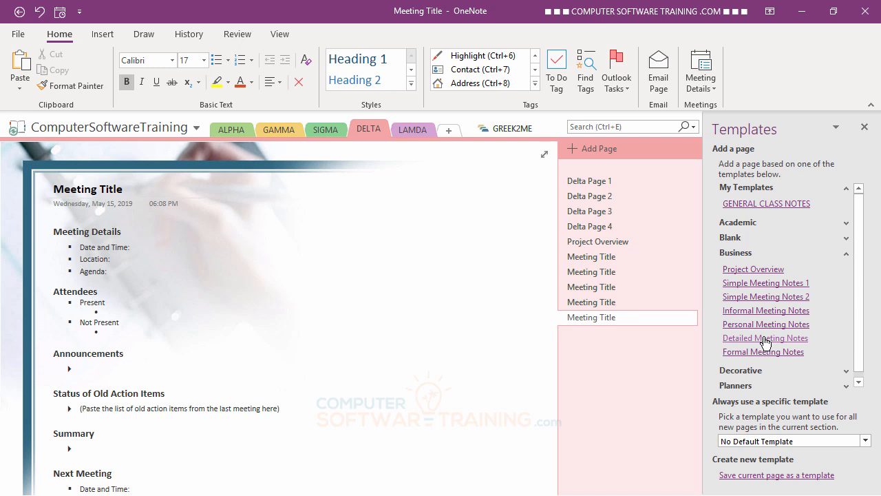
{"action": "left_click", "coordinate": [767, 354]}
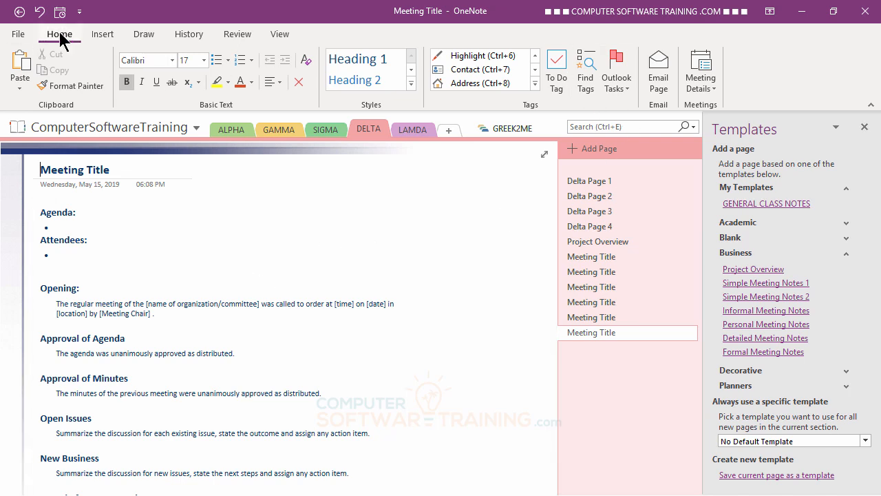
- Create an email message from the formal meeting notes page, review its body, and close it without saving
{"action": "left_click", "coordinate": [660, 76]}
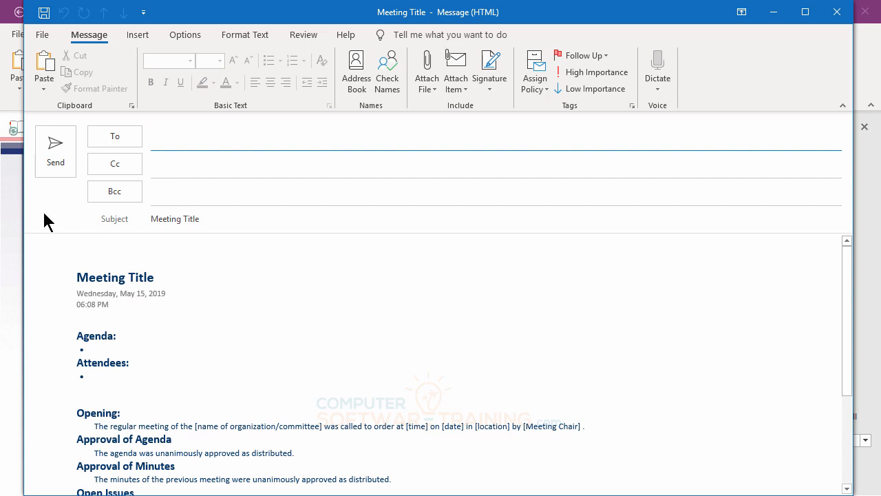
{"action": "scroll", "coordinate": [323, 362], "scroll_direction": "down", "scroll_amount": 4}
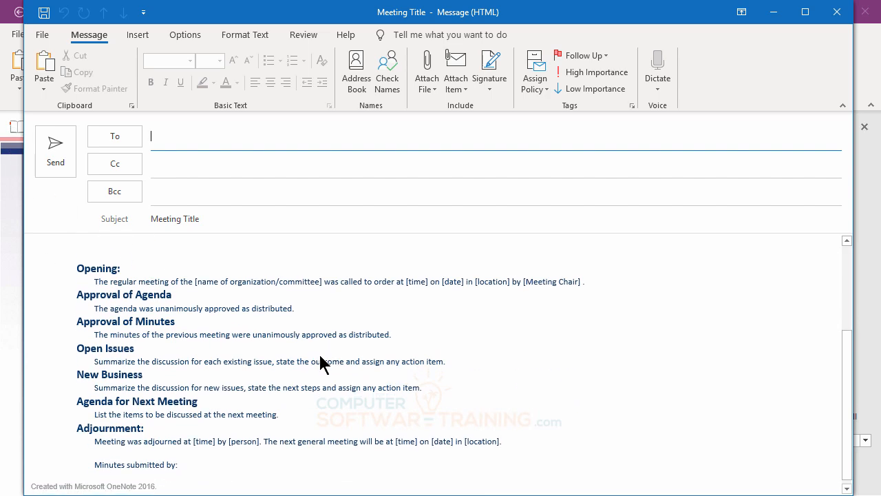
{"action": "scroll", "coordinate": [321, 363], "scroll_direction": "up", "scroll_amount": 4}
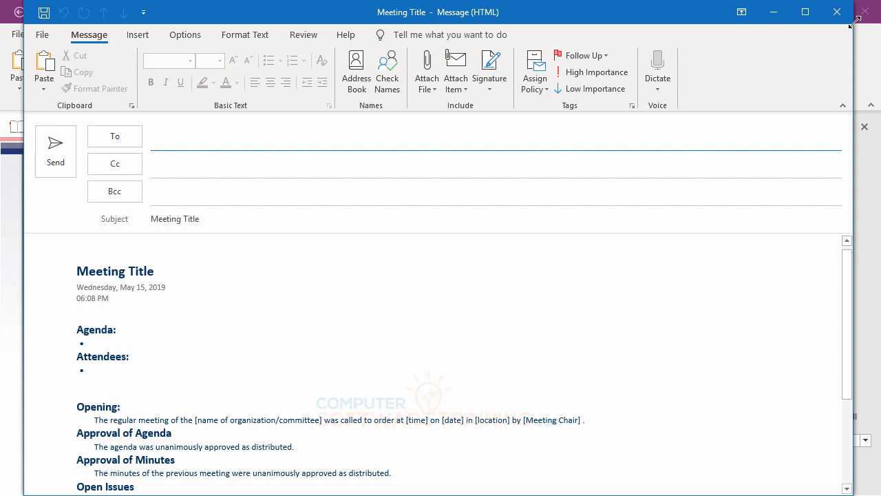
{"action": "left_click", "coordinate": [836, 12]}
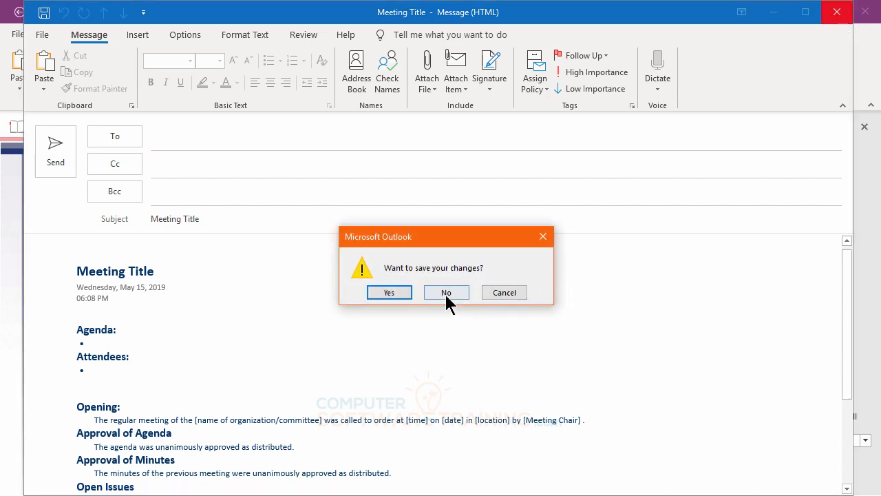
{"action": "left_click", "coordinate": [445, 293]}
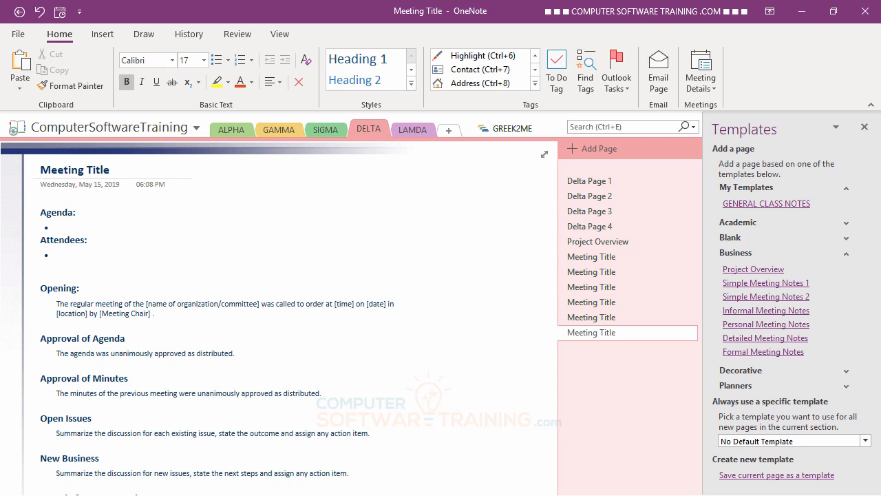
- Open the Epsilon section inside the GREEK2ME section group
{"action": "left_click", "coordinate": [507, 131]}
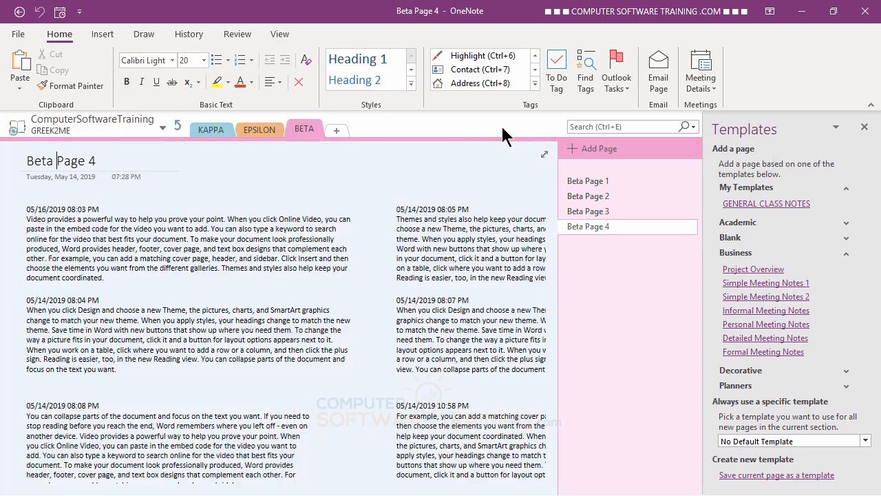
{"action": "left_click", "coordinate": [219, 133]}
{"action": "left_click", "coordinate": [266, 130]}
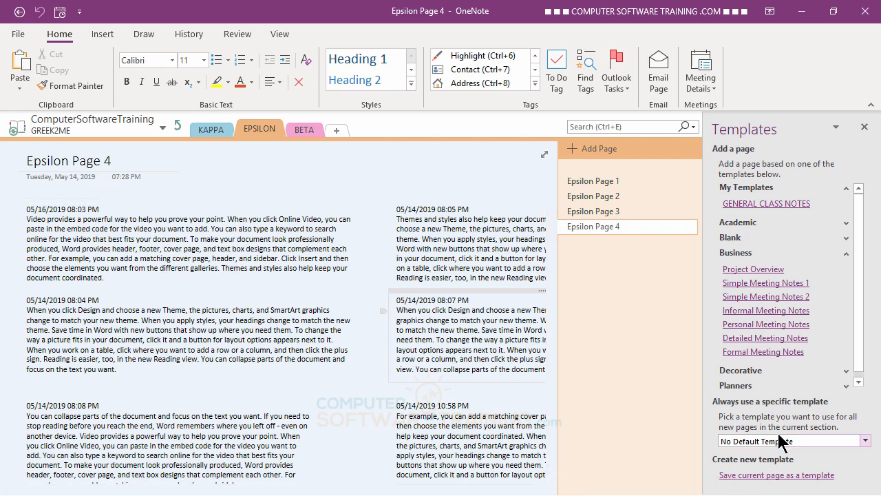
- Expand the Decorative templates and add a page to the Epsilon section from the Blue Stripe Title template
{"action": "scroll", "coordinate": [864, 348], "scroll_direction": "down", "scroll_amount": 1}
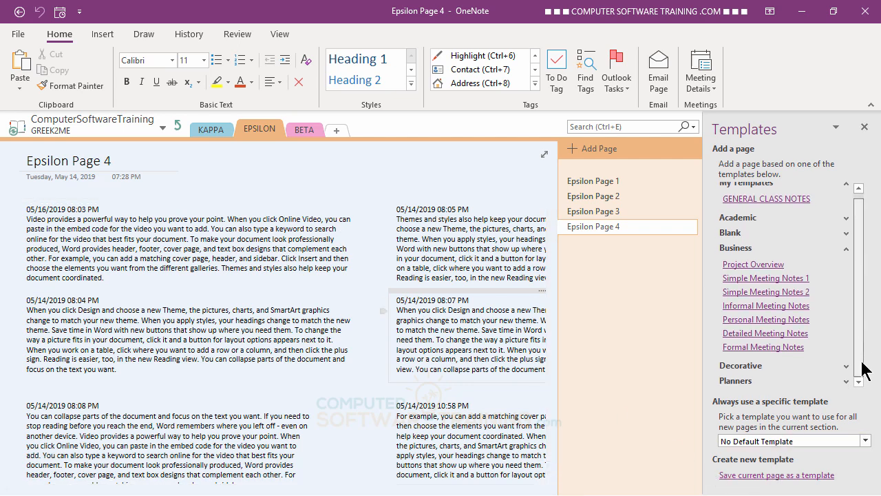
{"action": "left_click", "coordinate": [740, 367]}
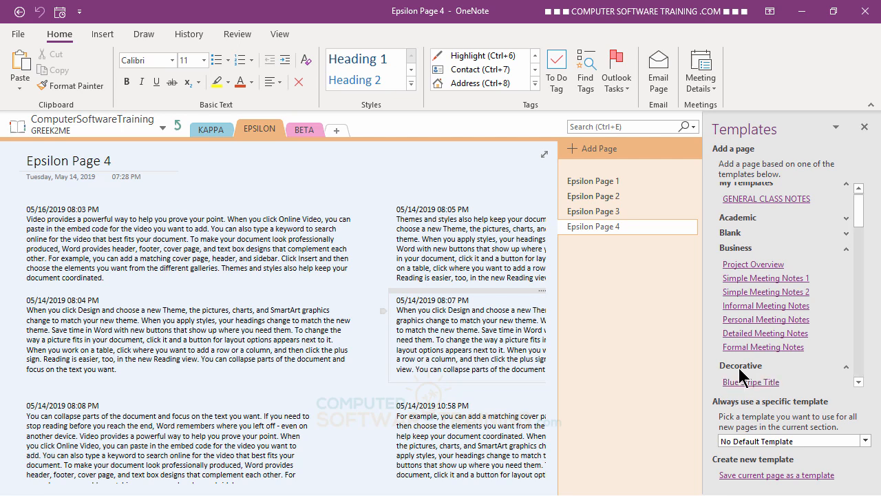
{"action": "left_click", "coordinate": [858, 382]}
{"action": "left_click_drag", "start_coordinate": [859, 382], "coordinate": [859, 382]}
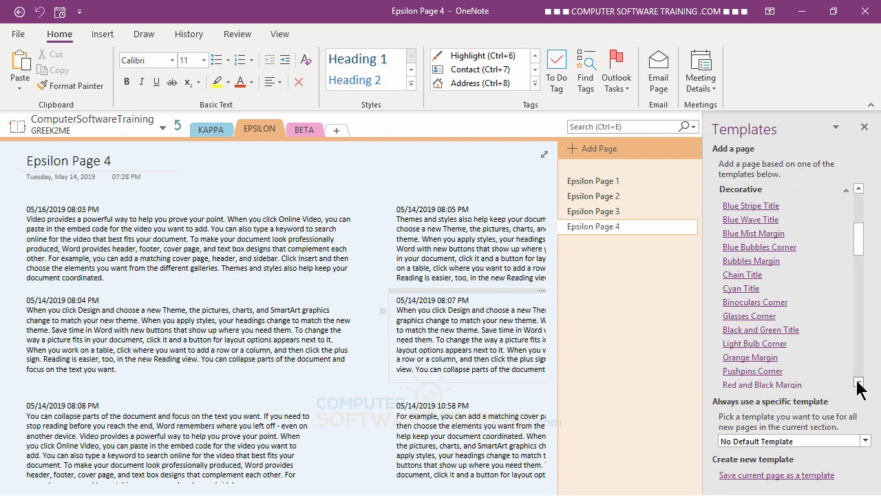
{"action": "left_click", "coordinate": [744, 206]}
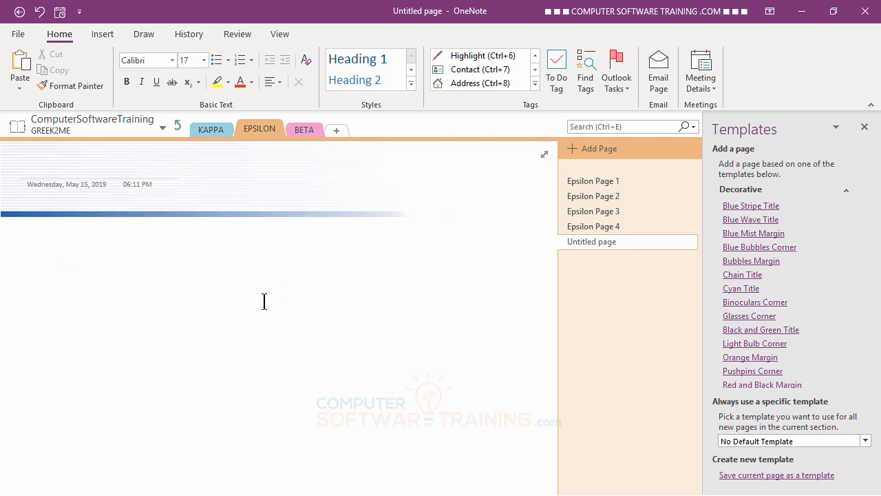
- Add a page and cycle it through the Blue Wave Title, Blue Mist Margin, Blue Bubbles Corner, Bubbles Margin, Chain Title and Cyan Title templates
{"action": "left_click", "coordinate": [740, 224]}
{"action": "left_click", "coordinate": [742, 236]}
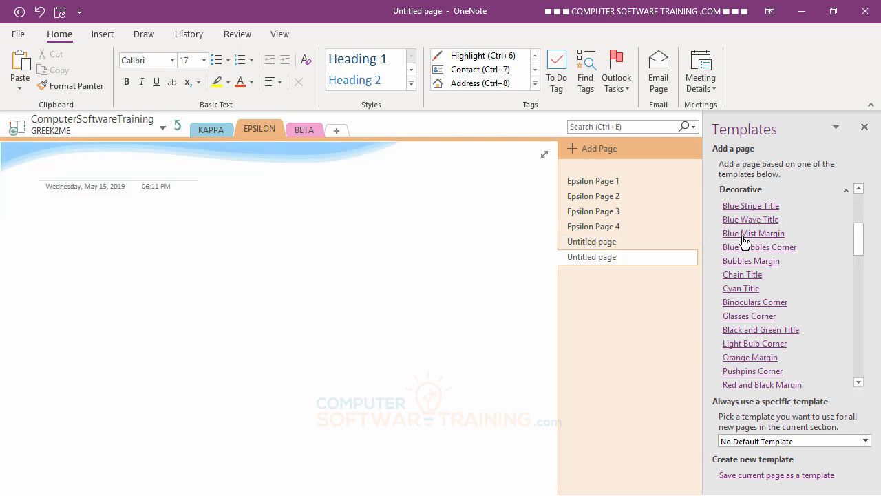
{"action": "left_click", "coordinate": [744, 248]}
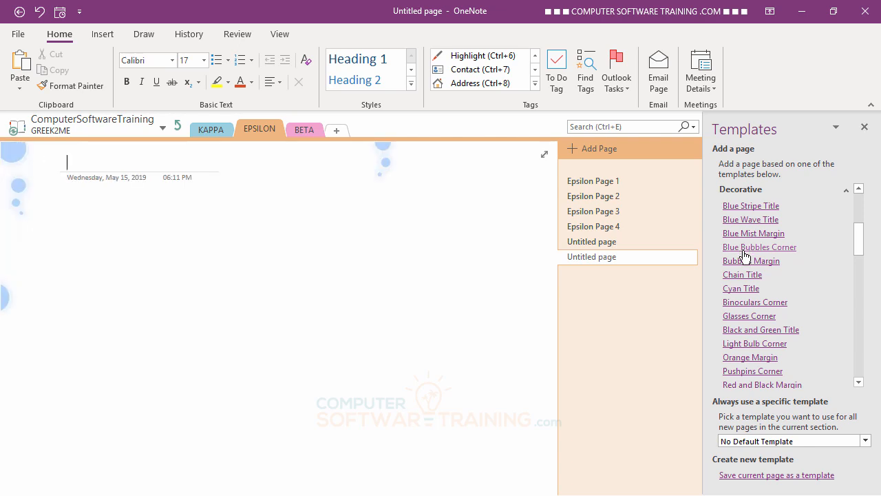
{"action": "left_click", "coordinate": [744, 261]}
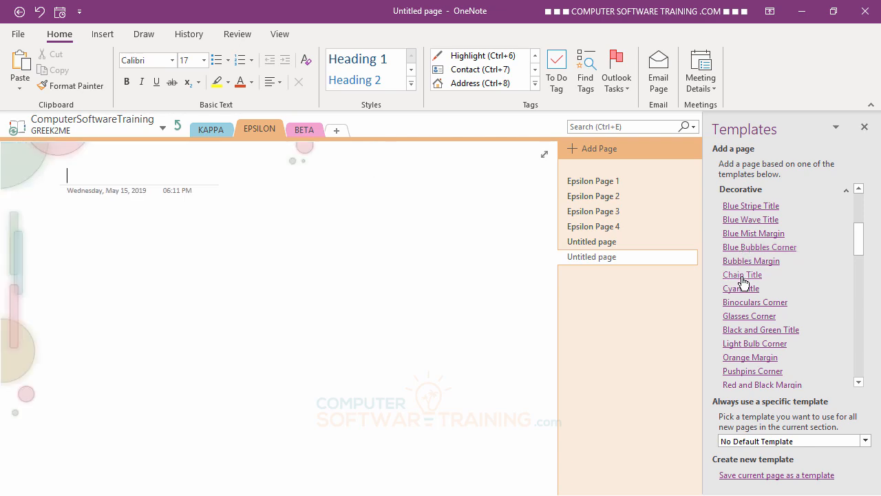
{"action": "left_click", "coordinate": [741, 277]}
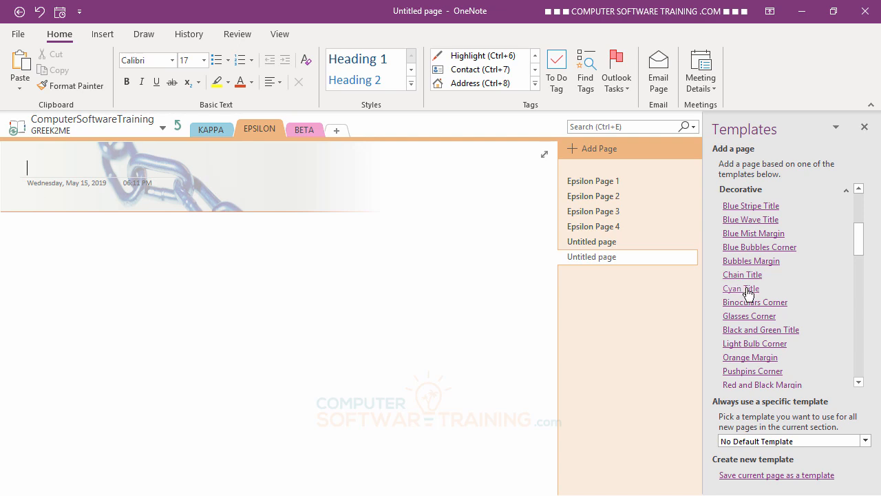
{"action": "left_click", "coordinate": [748, 290]}
- Add another page, try the Binoculars Corner, Glasses Corner, Light Bulb Corner and Orange Margin templates on it, and settle on Black and Green Title
{"action": "left_click", "coordinate": [747, 306]}
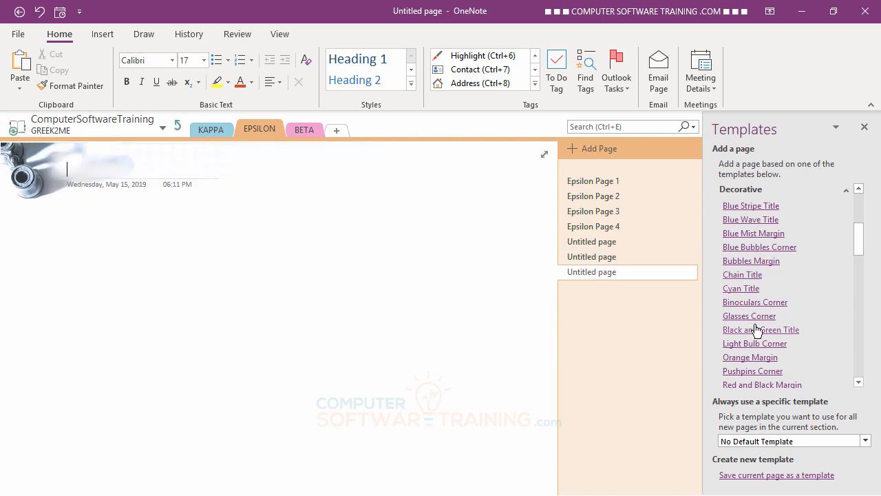
{"action": "left_click", "coordinate": [739, 317]}
{"action": "left_click", "coordinate": [743, 303]}
{"action": "left_click", "coordinate": [755, 343]}
{"action": "left_click", "coordinate": [759, 330]}
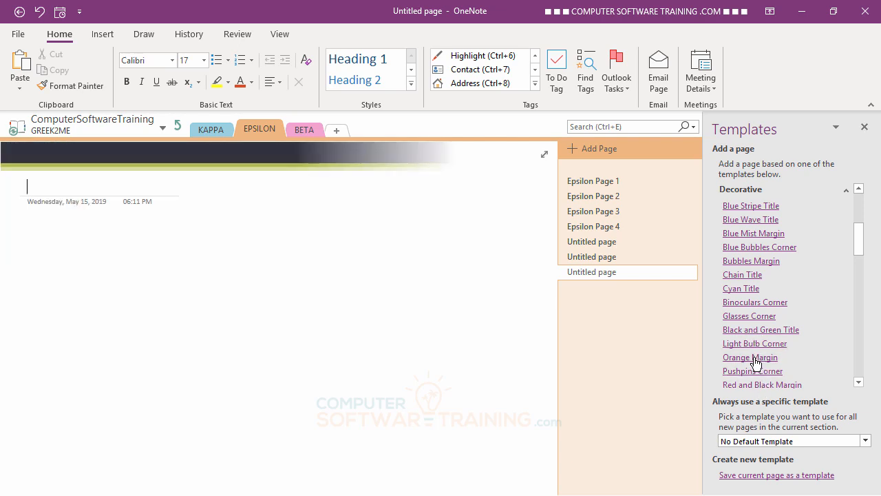
{"action": "left_click", "coordinate": [753, 358]}
{"action": "left_click", "coordinate": [755, 332]}
- Add pages using the Recipe, Tulips, Rainbow Mini Border and Rainbow decorative templates, one after another
{"action": "mouse_move", "coordinate": [859, 250]}
{"action": "left_mouse_down"}
{"action": "mouse_move", "coordinate": [860, 361]}
{"action": "mouse_move", "coordinate": [860, 352]}
{"action": "left_mouse_up"}
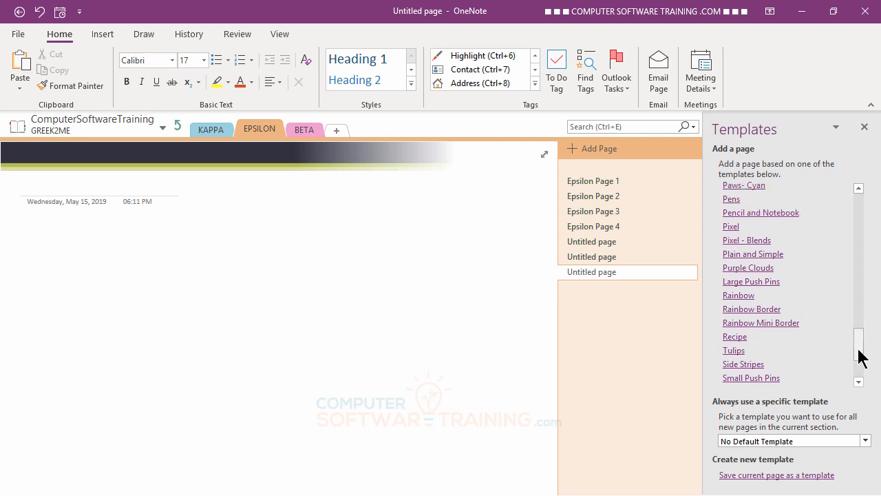
{"action": "left_click", "coordinate": [733, 337]}
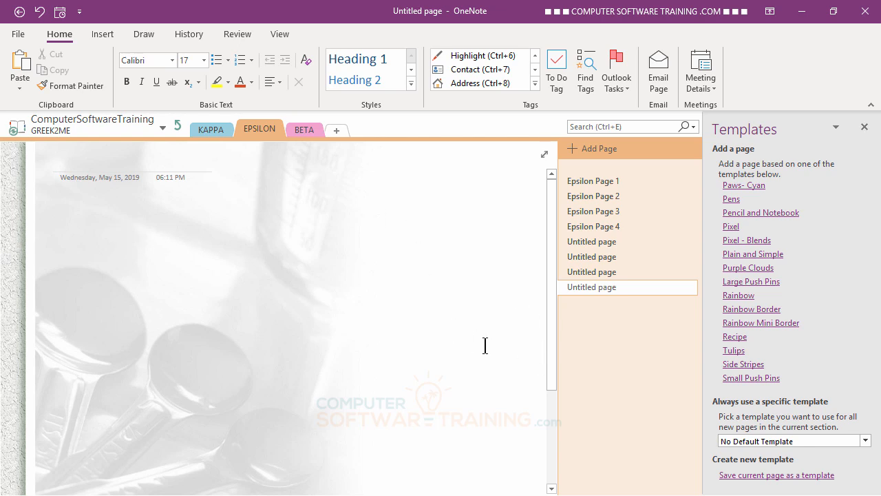
{"action": "left_click", "coordinate": [734, 351]}
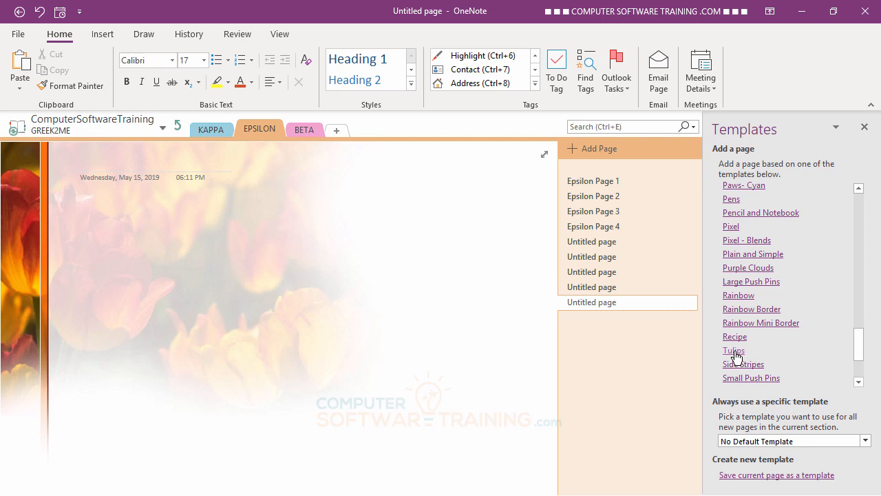
{"action": "left_click", "coordinate": [744, 324]}
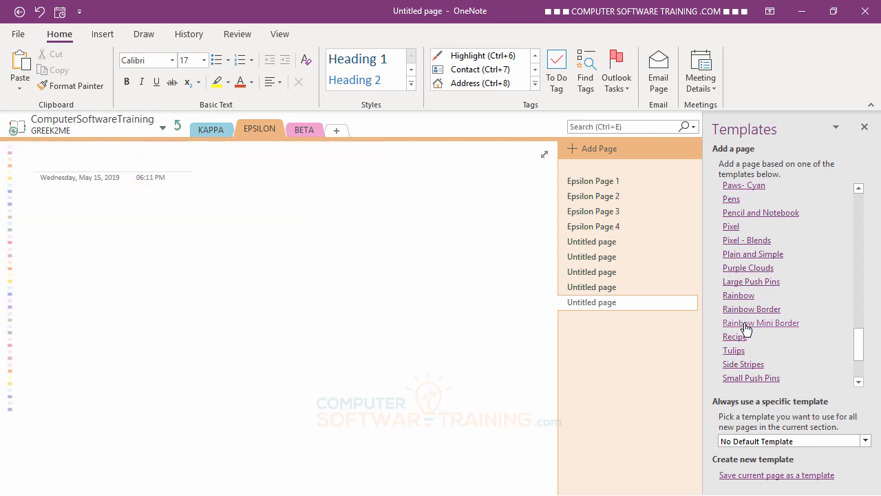
{"action": "left_click", "coordinate": [747, 297]}
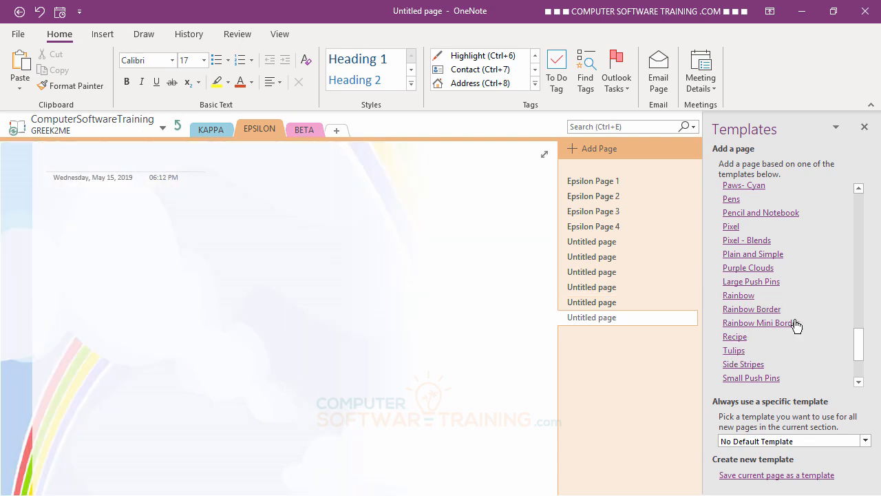
- Expand the Planners templates and add a page from the Simple To Do List template
{"action": "left_click_drag", "start_coordinate": [859, 346], "coordinate": [861, 365]}
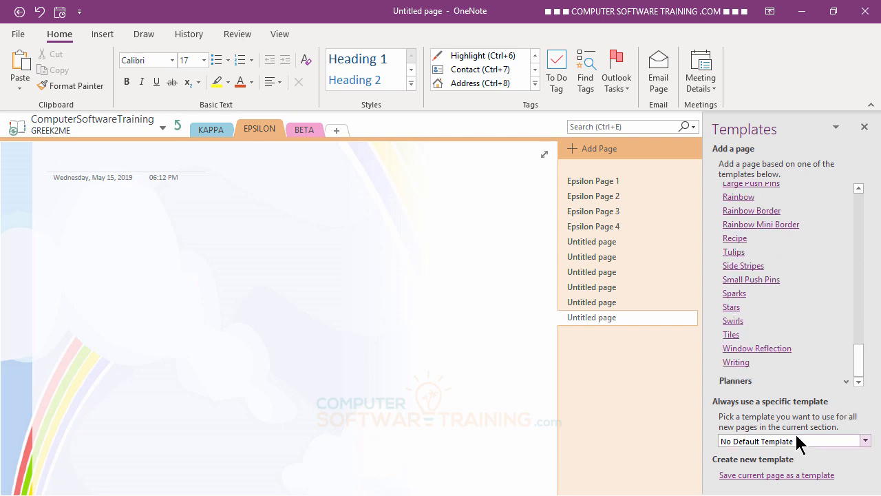
{"action": "left_click", "coordinate": [735, 381]}
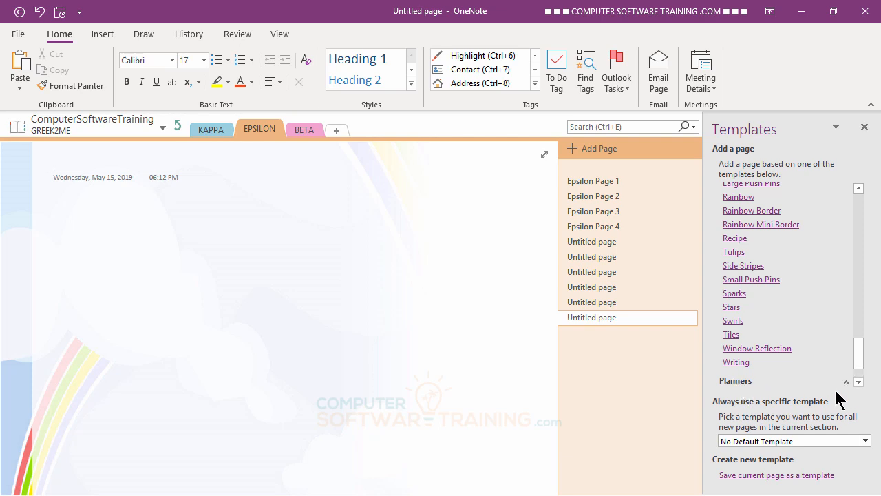
{"action": "left_click", "coordinate": [858, 383]}
{"action": "left_click", "coordinate": [858, 382]}
{"action": "left_click", "coordinate": [858, 382]}
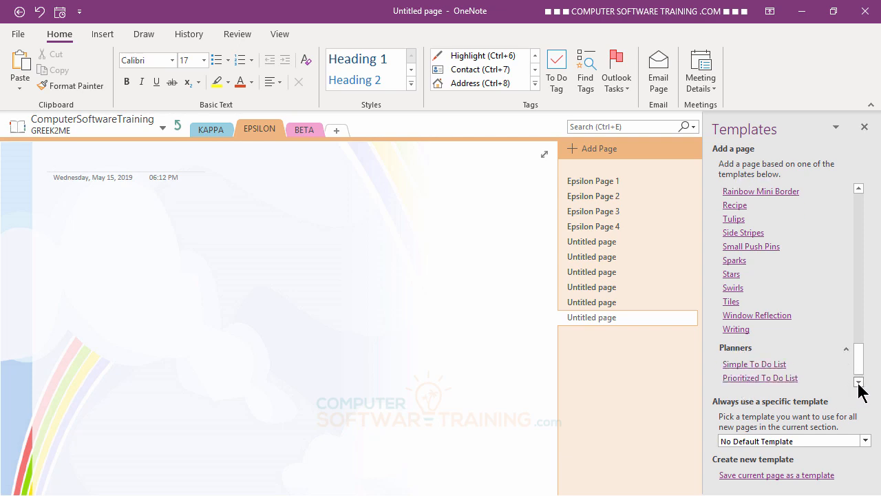
{"action": "left_click", "coordinate": [859, 382]}
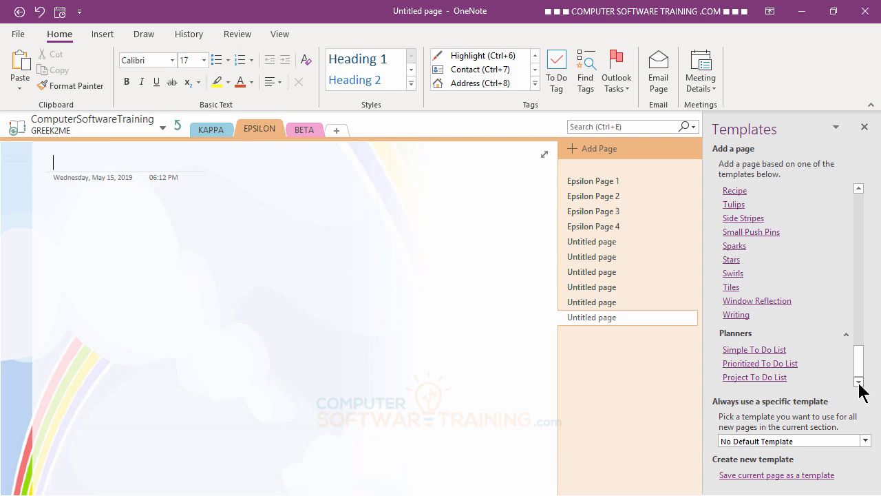
{"action": "left_click", "coordinate": [745, 351]}
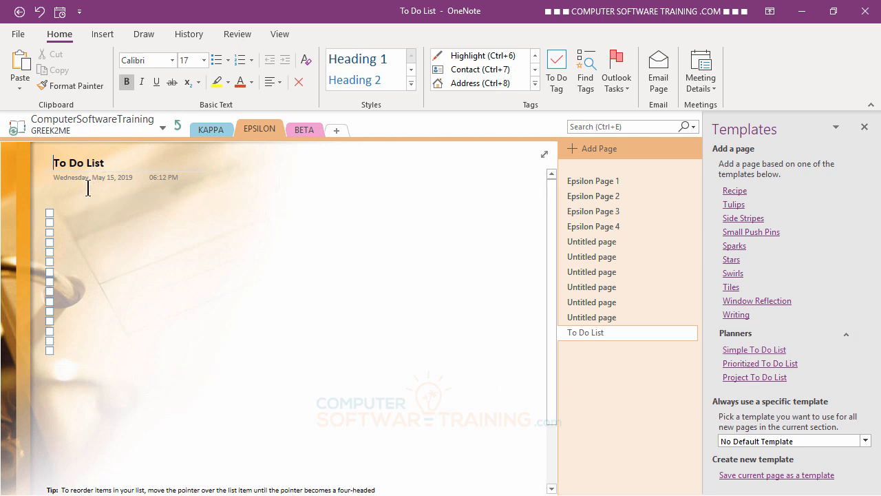
- Fill the last checklist item with "Gdfgfdgfdgdfgdf" and add another item below it with placeholder text
{"action": "left_click", "coordinate": [75, 350]}
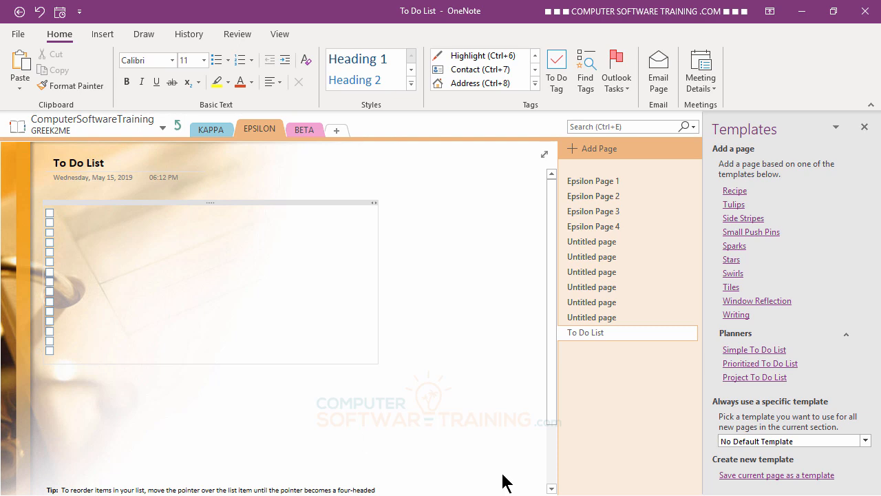
{"action": "type", "text": "gdfgfdgfdgdfgdf"}
{"action": "key", "text": "Return"}
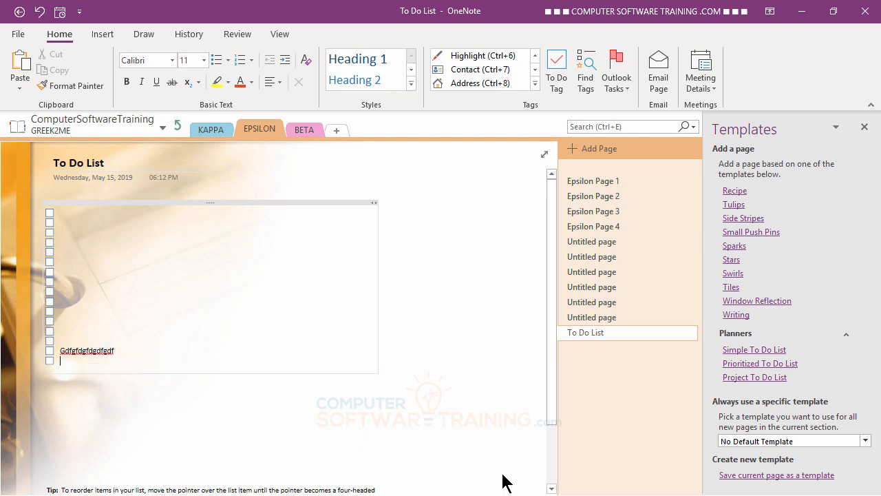
{"action": "type", "text": "jklj klklkjkljkj"}
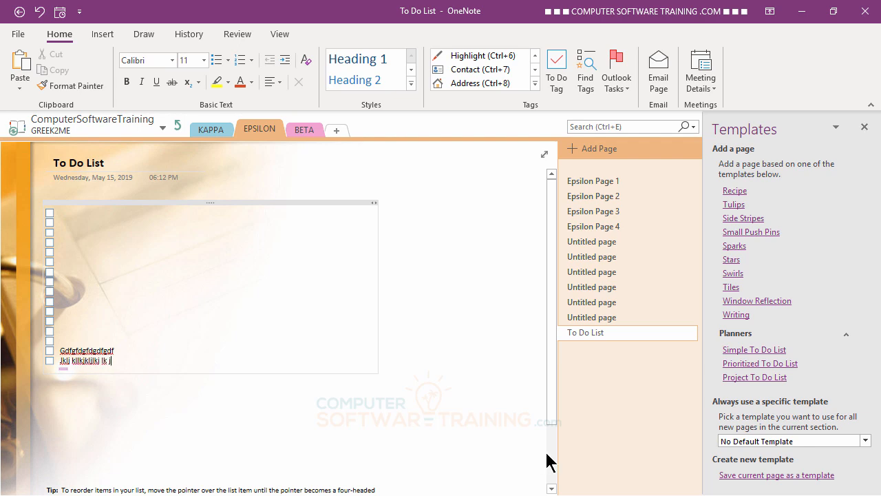
- Add a Prioritized To Do List page and check off the first two High Priority items and the third Medium Priority item
{"action": "left_click", "coordinate": [760, 364]}
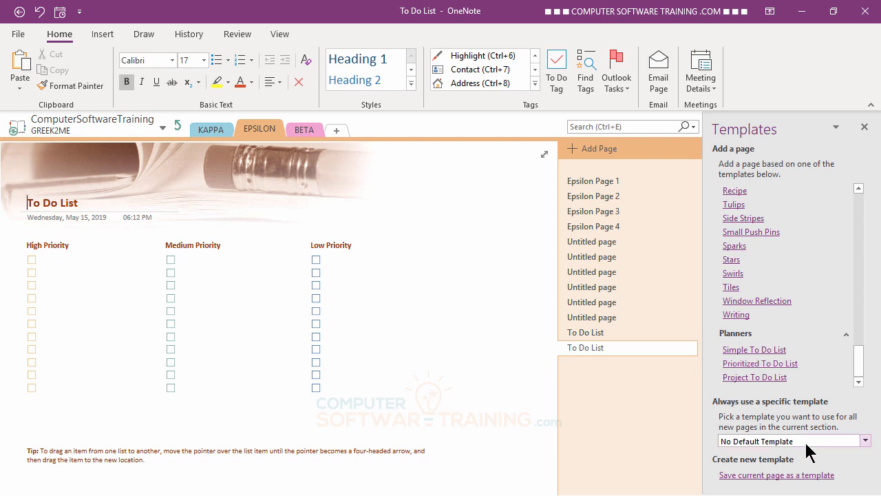
{"action": "left_click", "coordinate": [80, 258]}
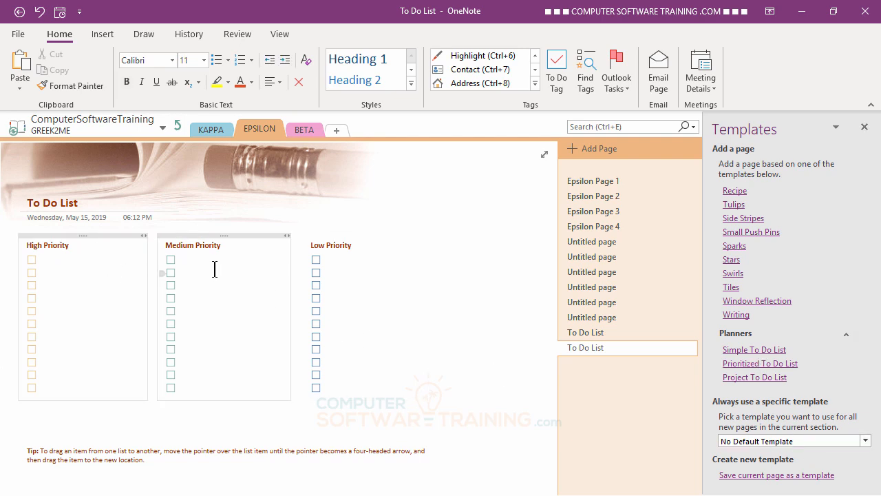
{"action": "left_click", "coordinate": [32, 260]}
{"action": "left_click", "coordinate": [32, 272]}
{"action": "left_click", "coordinate": [171, 285]}
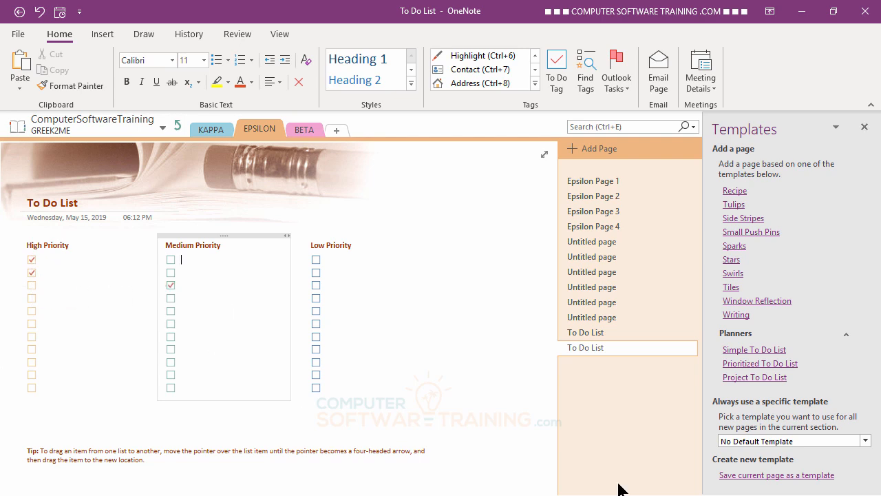
- Add a page from the Project To Do List template and look through its project checklists
{"action": "left_click", "coordinate": [756, 377]}
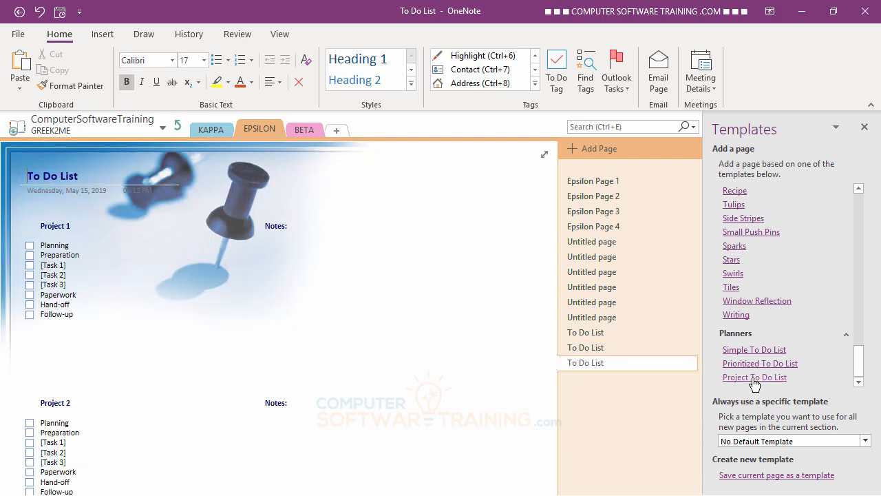
{"action": "scroll", "coordinate": [461, 347], "scroll_direction": "down", "scroll_amount": 3}
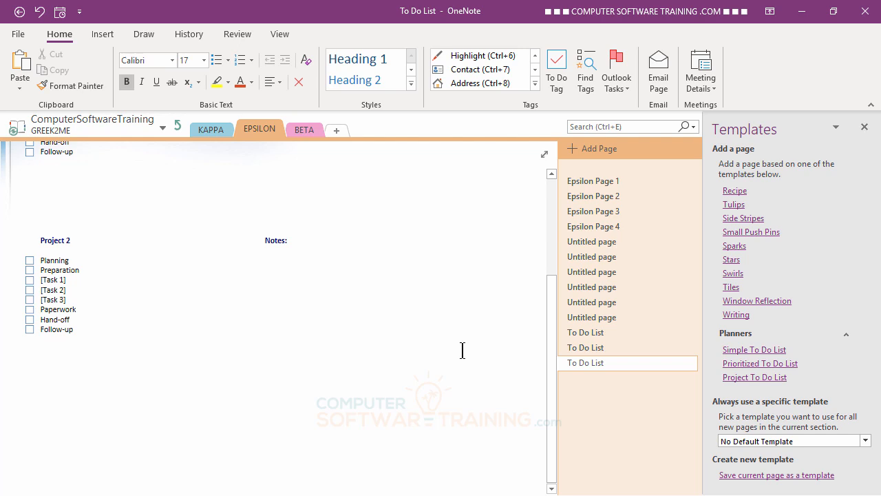
{"action": "scroll", "coordinate": [462, 351], "scroll_direction": "up", "scroll_amount": 3}
{"action": "scroll", "coordinate": [462, 350], "scroll_direction": "down", "scroll_amount": 3}
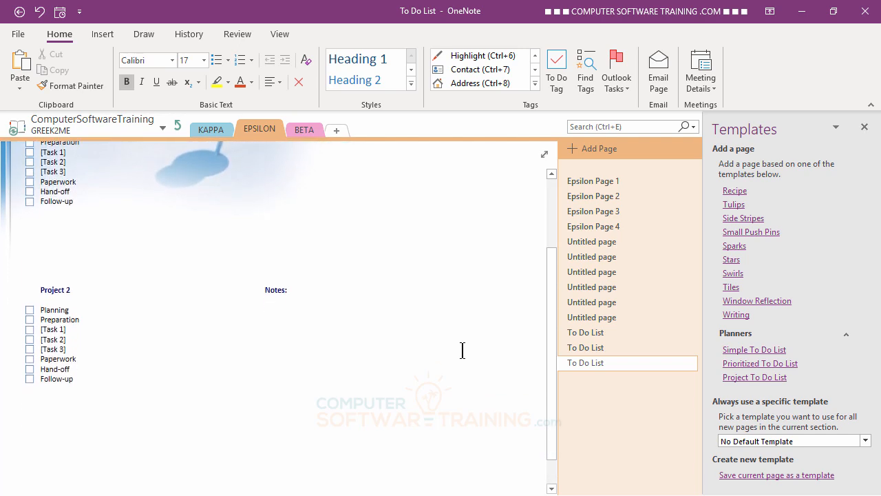
{"action": "scroll", "coordinate": [462, 350], "scroll_direction": "up", "scroll_amount": 3}
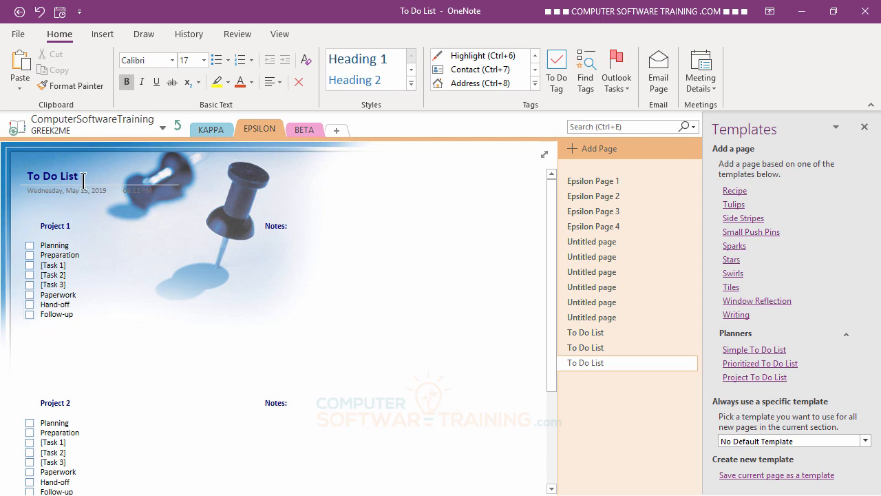
- Insert the item "Hkjhkhkjhkjh" below [Task 3] in the Project 1 checklist, followed by a new blank item
{"action": "left_click", "coordinate": [77, 284]}
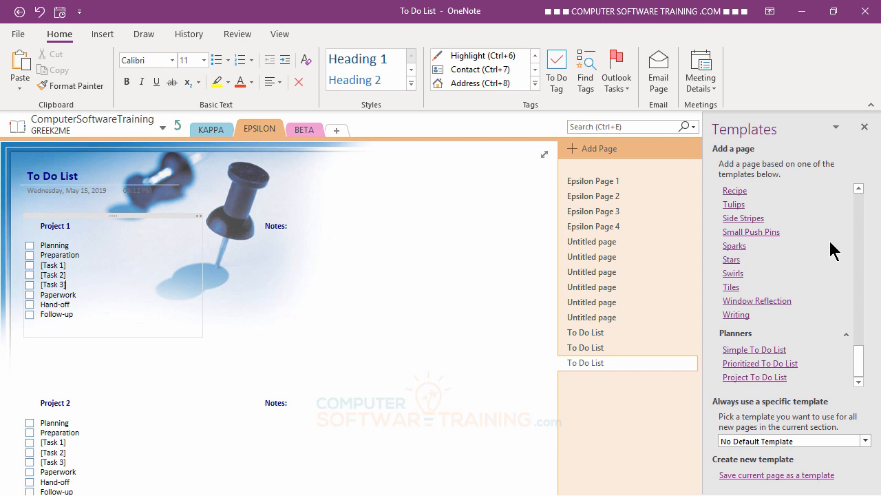
{"action": "key", "text": "Return"}
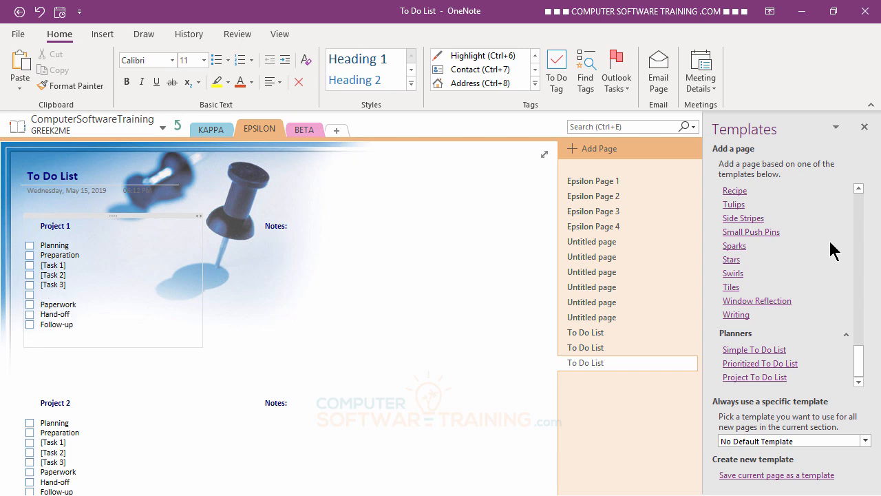
{"action": "type", "text": "Hkjhkhkjhkjh"}
{"action": "key", "text": "Return"}
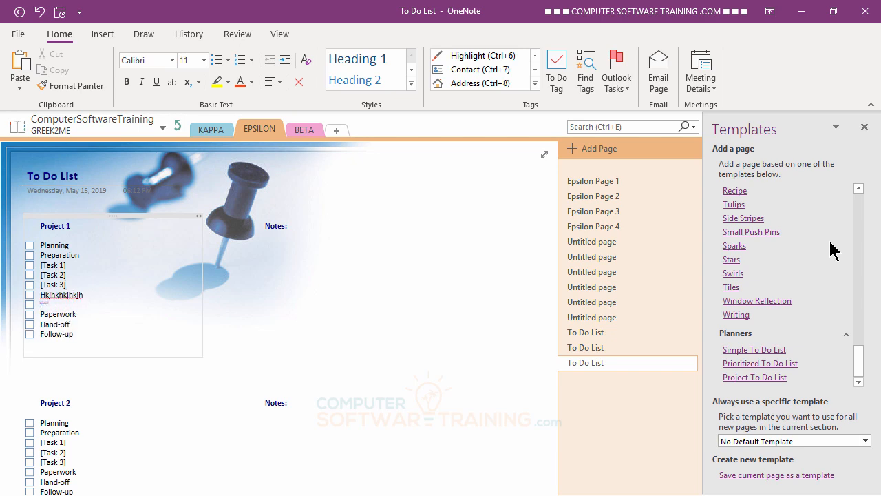
- Fill the blank item above Paperwork in the Project 1 checklist with "Kjhkjhkjhkh k" and close the page templates
{"action": "type", "text": "kjhkjhkjhkh k"}
{"action": "left_click", "coordinate": [865, 127]}
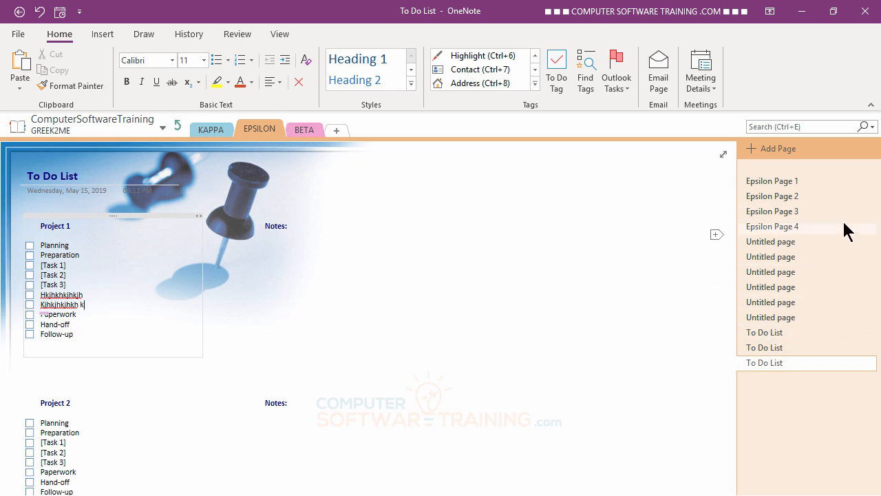
- Delete the third untitled page in the EPSILON section, the one with the dark and green header band
{"action": "left_click", "coordinate": [771, 235]}
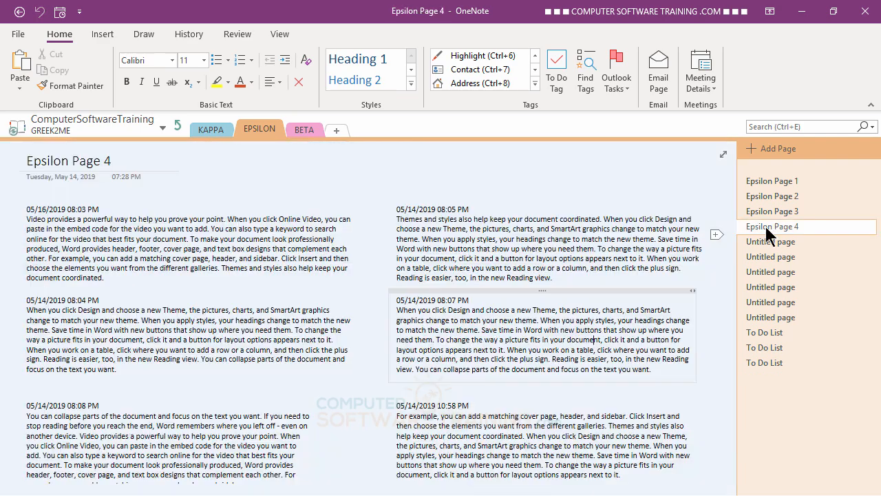
{"action": "left_click", "coordinate": [769, 275]}
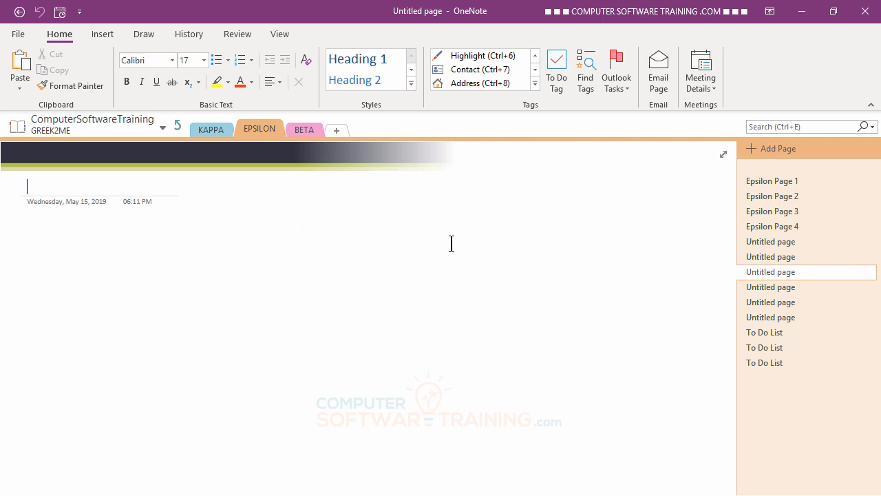
{"action": "right_click", "coordinate": [768, 271]}
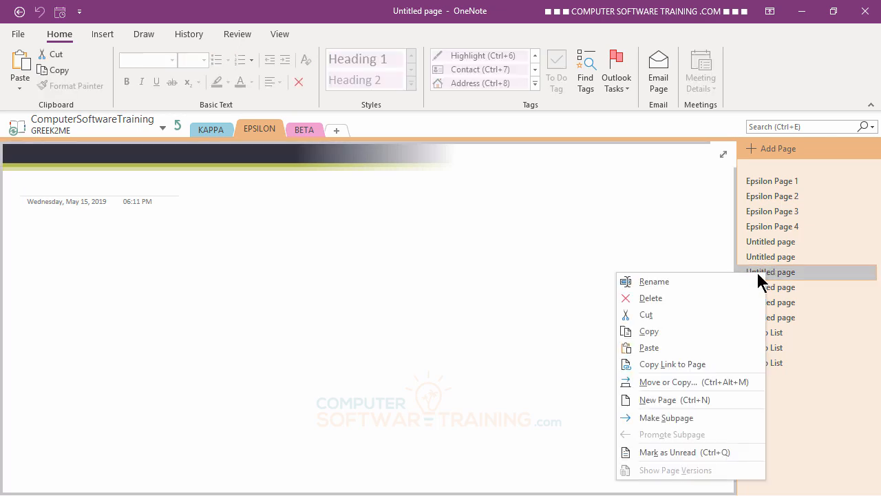
{"action": "left_click", "coordinate": [654, 298]}
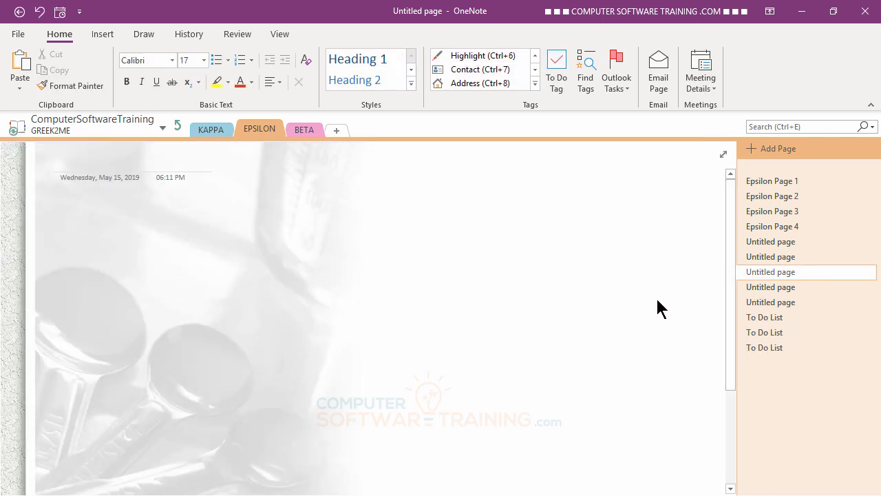
- Delete the prioritized To Do List page with the High, Medium and Low Priority columns from the EPSILON section
{"action": "left_click", "coordinate": [777, 331]}
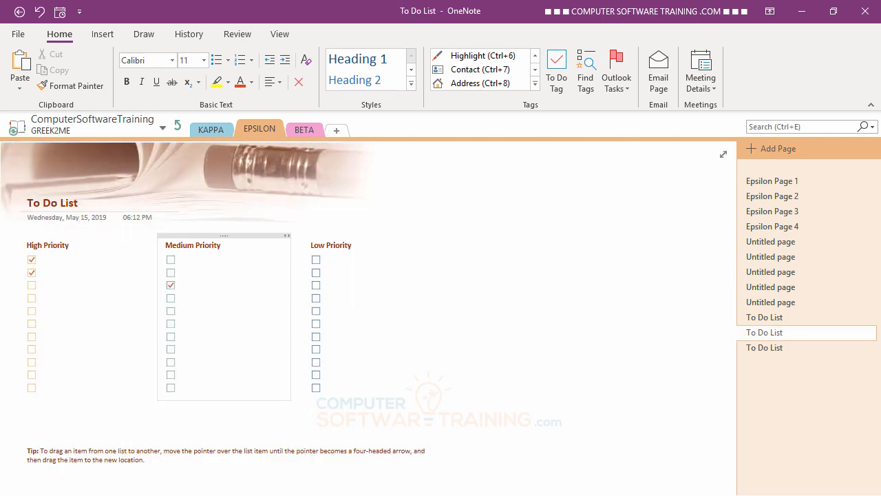
{"action": "key", "text": "Delete"}
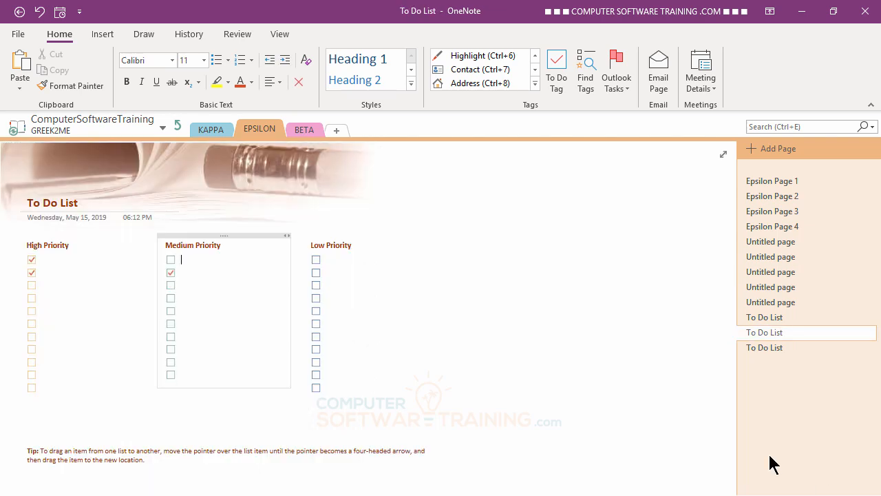
{"action": "right_click", "coordinate": [773, 335]}
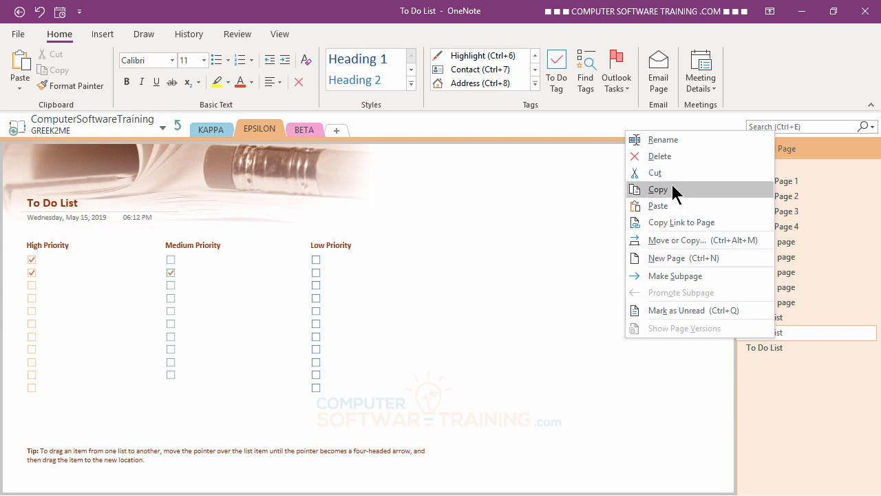
{"action": "left_click", "coordinate": [657, 157]}
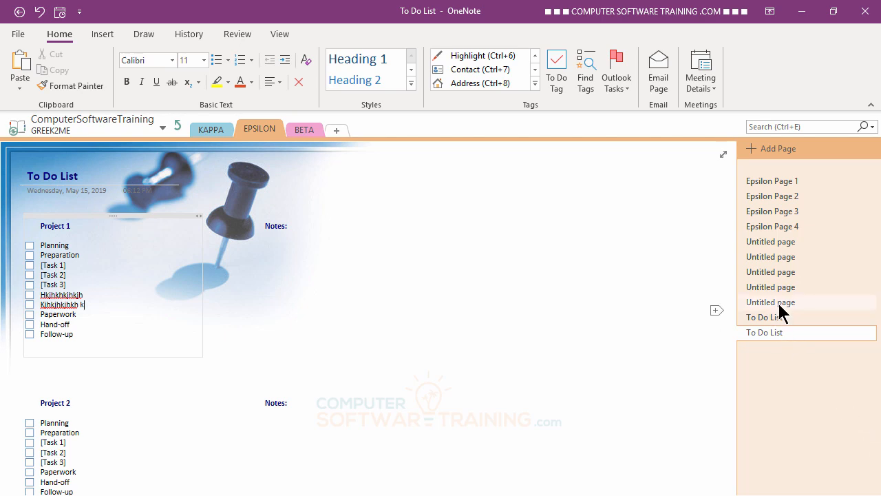
- Move Epsilon Page 3 down the page list so it follows the fourth untitled page
{"action": "left_click_drag", "start_coordinate": [780, 313], "coordinate": [769, 287]}
{"action": "left_click", "coordinate": [770, 212]}
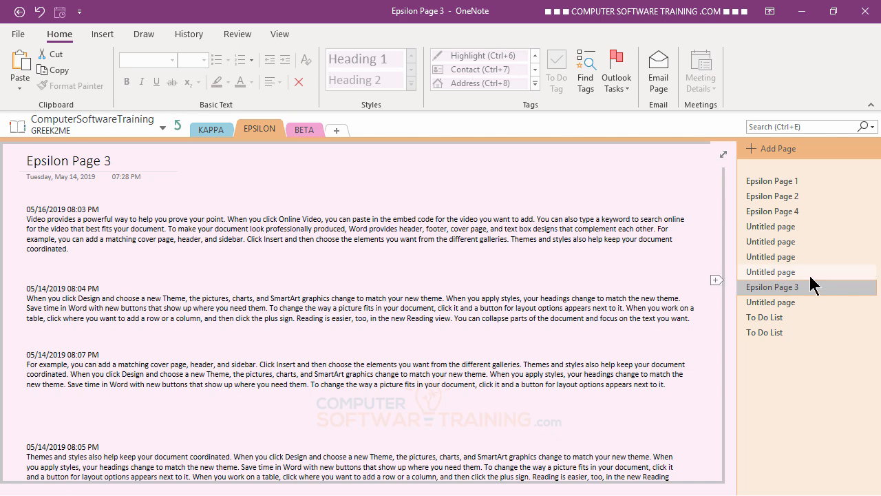
- Indent the pages following Epsilon Page 1, the first untitled page and Epsilon Page 3 so they become their subpages
{"action": "left_click", "coordinate": [771, 194]}
{"action": "left_click_drag", "start_coordinate": [770, 195], "coordinate": [778, 212]}
{"action": "left_click", "coordinate": [769, 211]}
{"action": "left_click", "coordinate": [785, 242]}
{"action": "left_click_drag", "start_coordinate": [784, 243], "coordinate": [796, 270]}
{"action": "left_click_drag", "start_coordinate": [773, 303], "coordinate": [788, 316]}
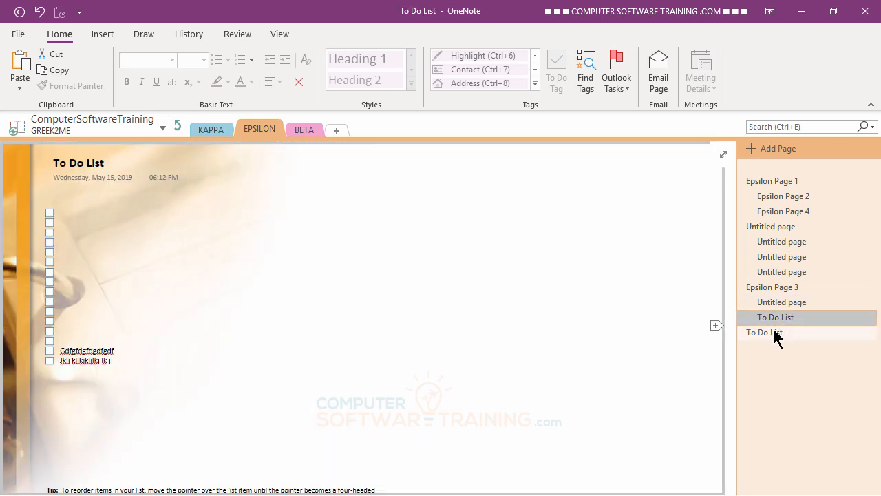
{"action": "left_click", "coordinate": [775, 332]}
- Collapse the subpages of Epsilon Page 1, the top-level untitled page and Epsilon Page 3
{"action": "right_click", "coordinate": [780, 182]}
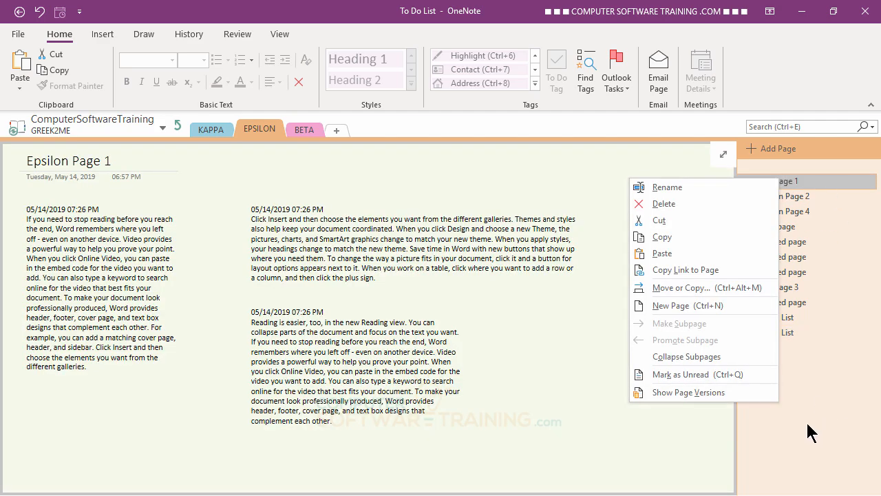
{"action": "left_click", "coordinate": [637, 450]}
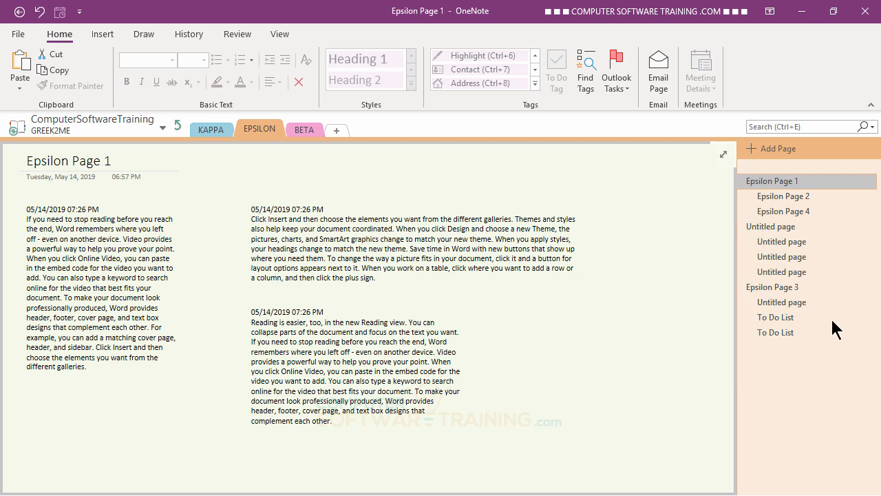
{"action": "left_click", "coordinate": [869, 183]}
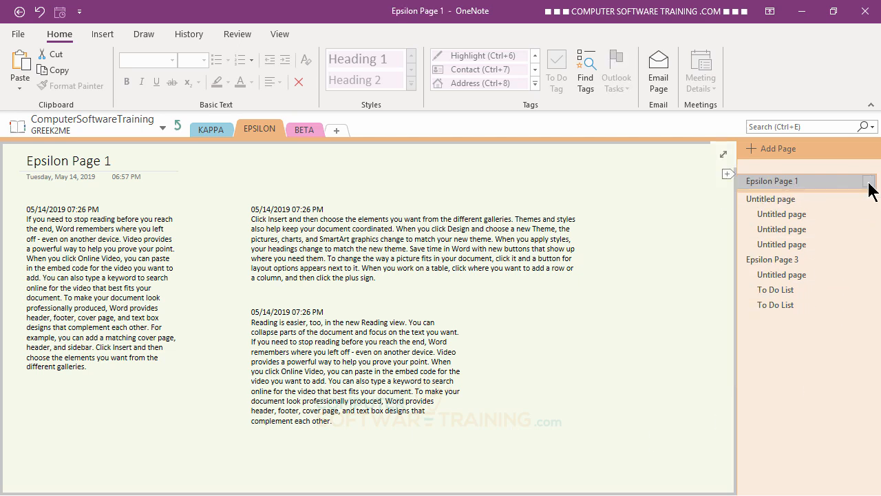
{"action": "left_click", "coordinate": [868, 199]}
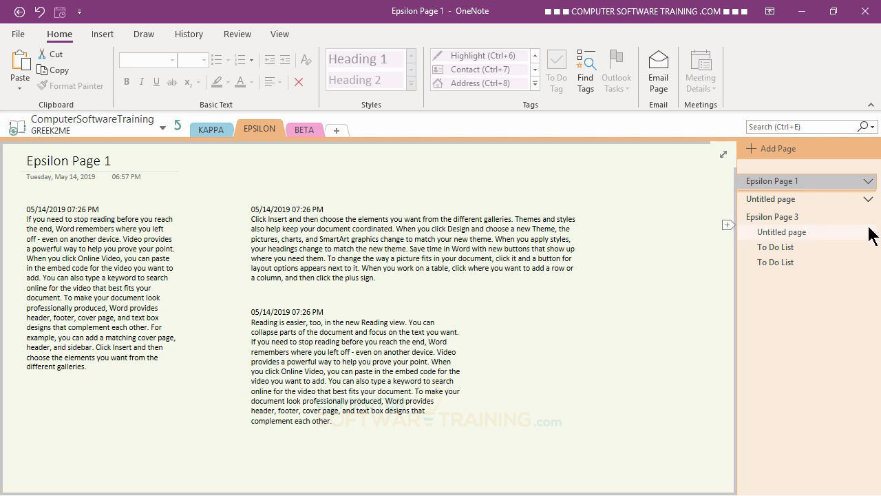
{"action": "left_click", "coordinate": [868, 216]}
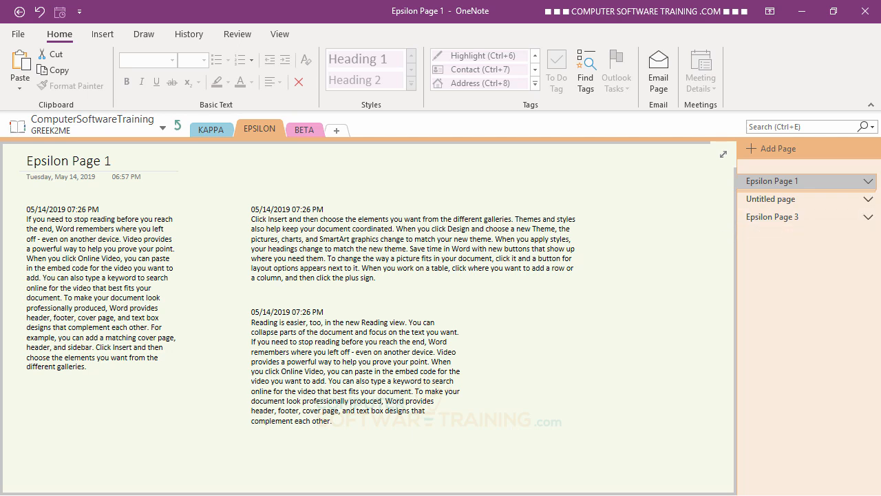
- Expand the subpages of Epsilon Page 3 and the top-level untitled page, and open the untitled subpage under Epsilon Page 3
{"action": "left_click", "coordinate": [869, 219]}
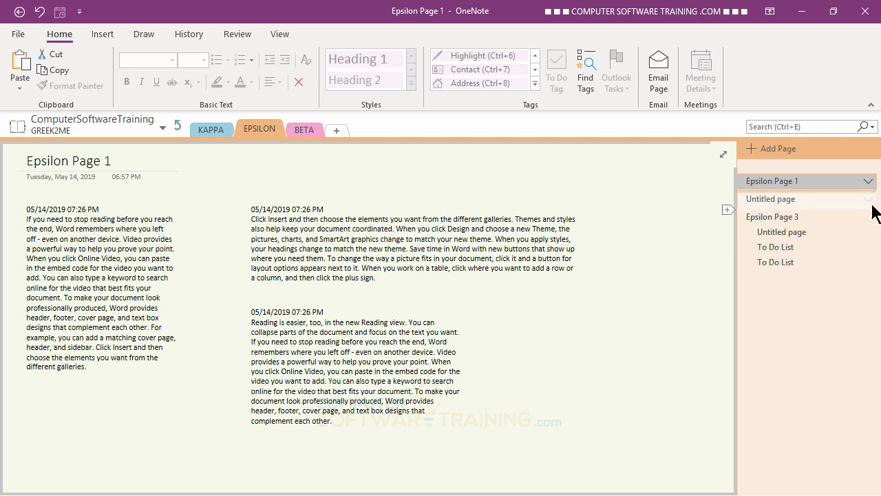
{"action": "left_click", "coordinate": [867, 199]}
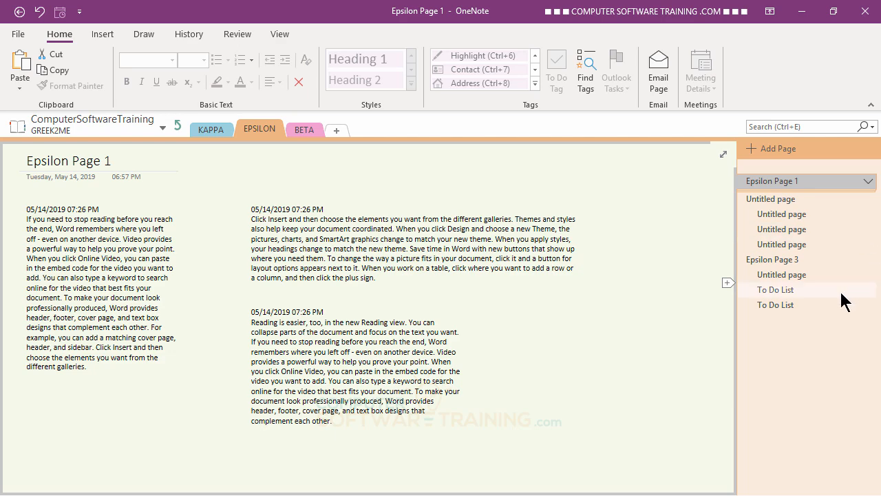
{"action": "left_click", "coordinate": [774, 275]}
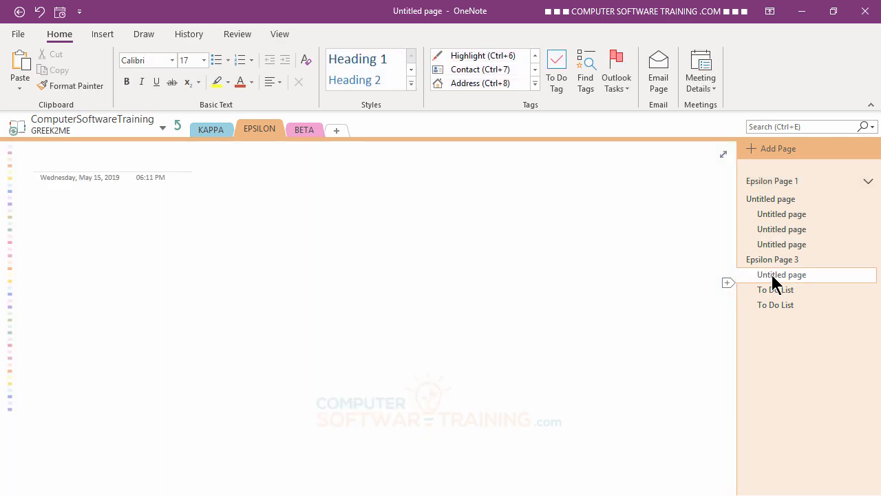
- Move Epsilon Page 1 with its collapsed subpages to the GAMMA section of the ComputerSoftwareTraining notebook
{"action": "left_click", "coordinate": [769, 182]}
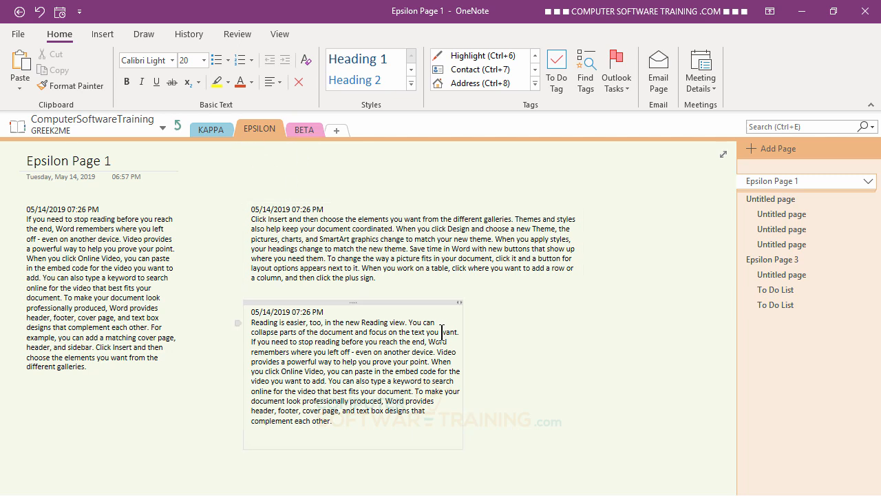
{"action": "right_click", "coordinate": [775, 181]}
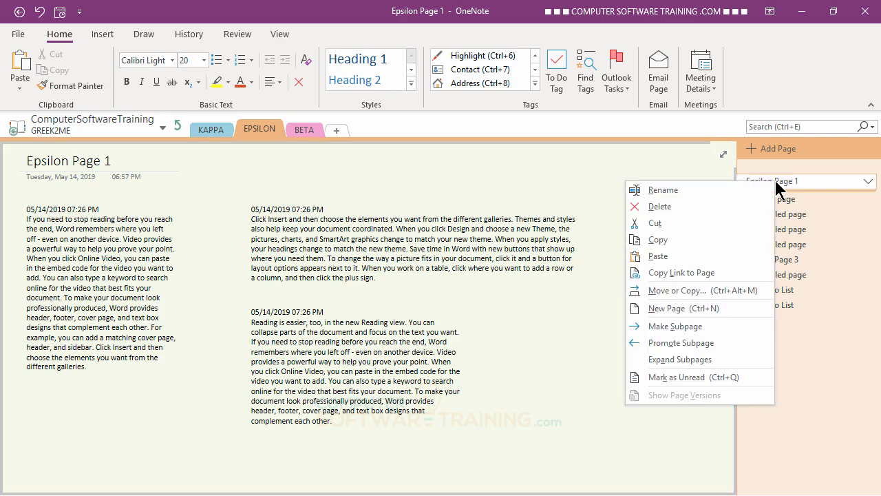
{"action": "left_click", "coordinate": [683, 294]}
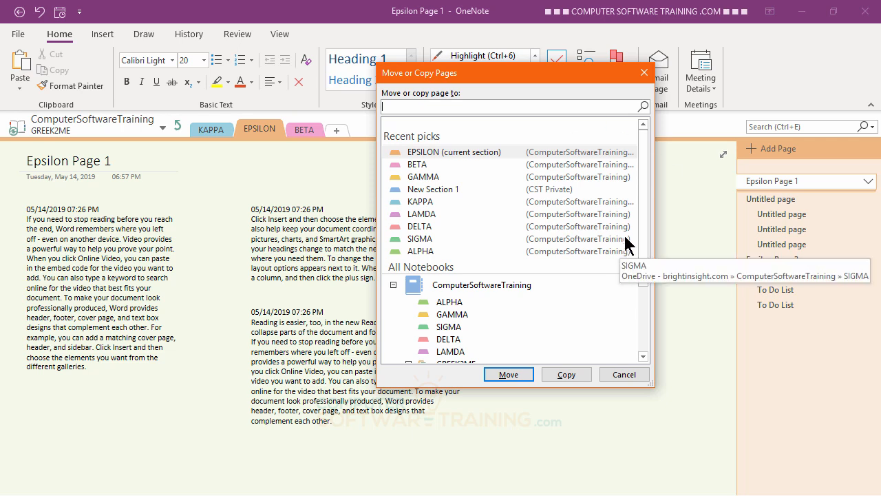
{"action": "left_click_drag", "start_coordinate": [639, 265], "coordinate": [653, 325]}
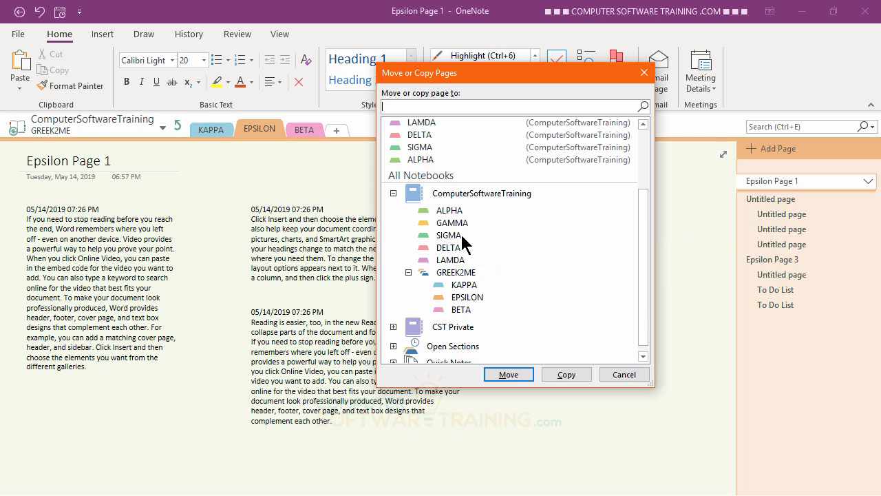
{"action": "left_click", "coordinate": [442, 225]}
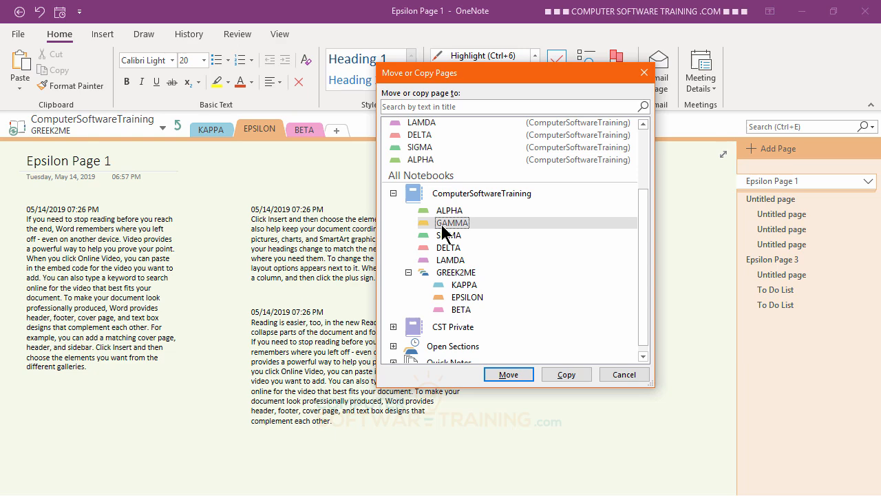
{"action": "left_click", "coordinate": [507, 375]}
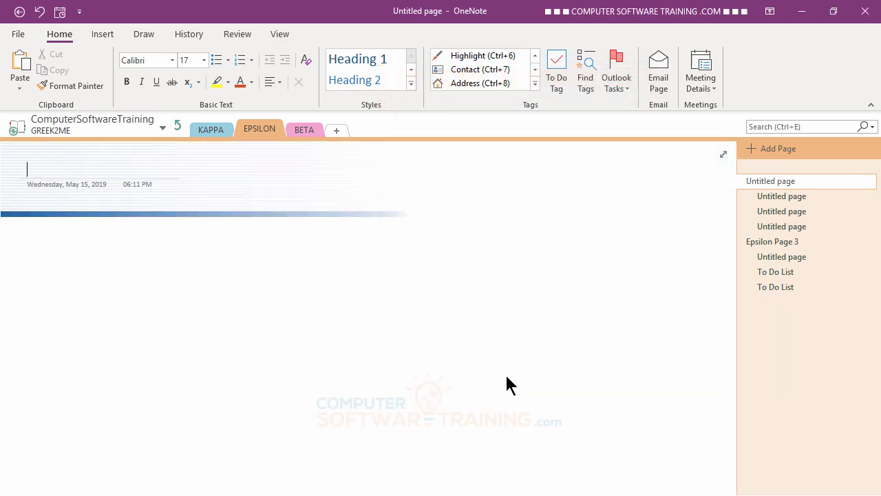
- Leave the GREEK2ME section group and check the moved Epsilon Page 1 and its subpages in the GAMMA section
{"action": "left_click", "coordinate": [178, 125]}
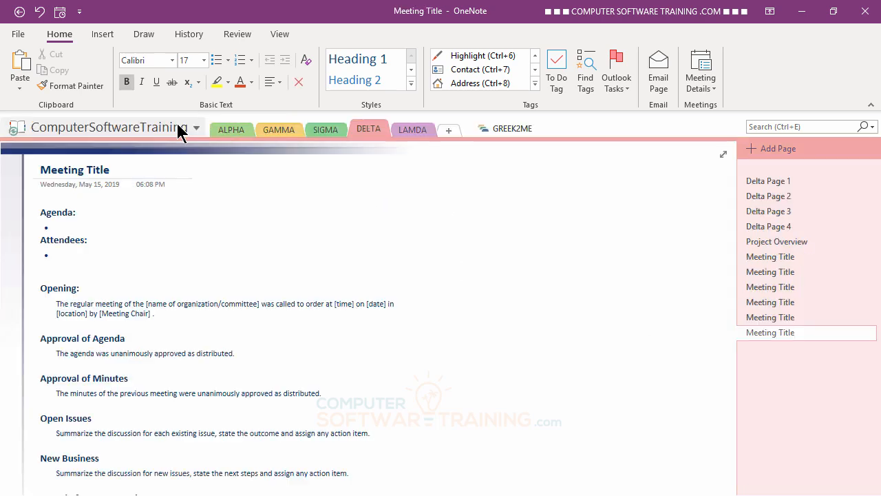
{"action": "left_click", "coordinate": [323, 129]}
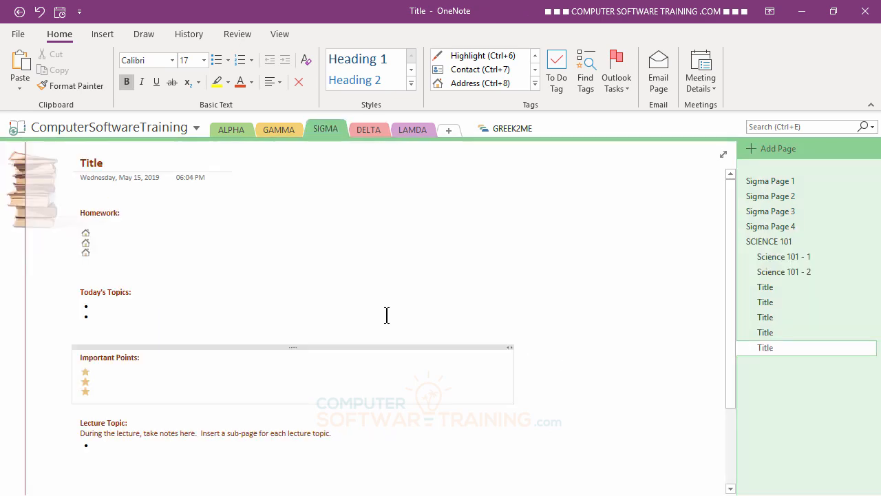
{"action": "left_click", "coordinate": [278, 129]}
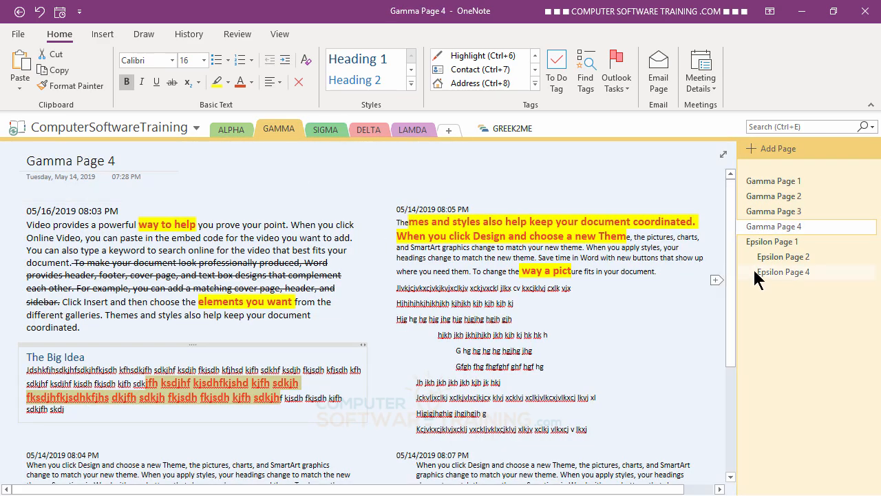
{"action": "left_click", "coordinate": [771, 242]}
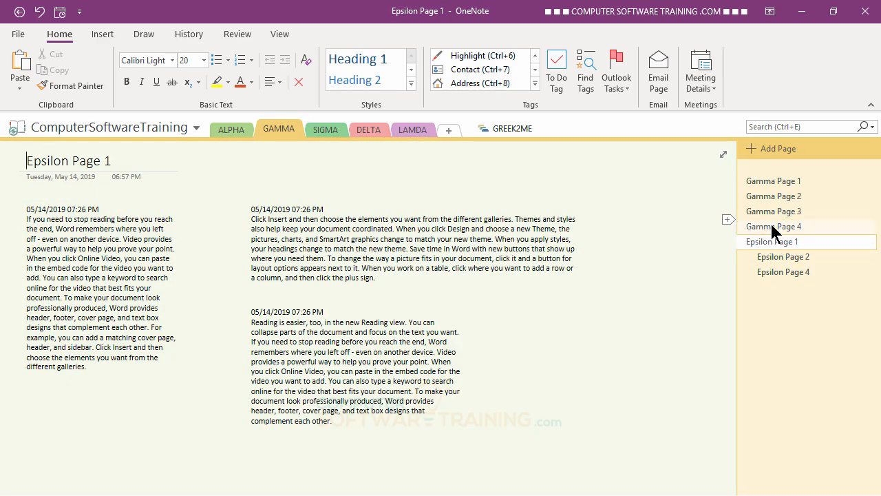
{"action": "left_click", "coordinate": [774, 181]}
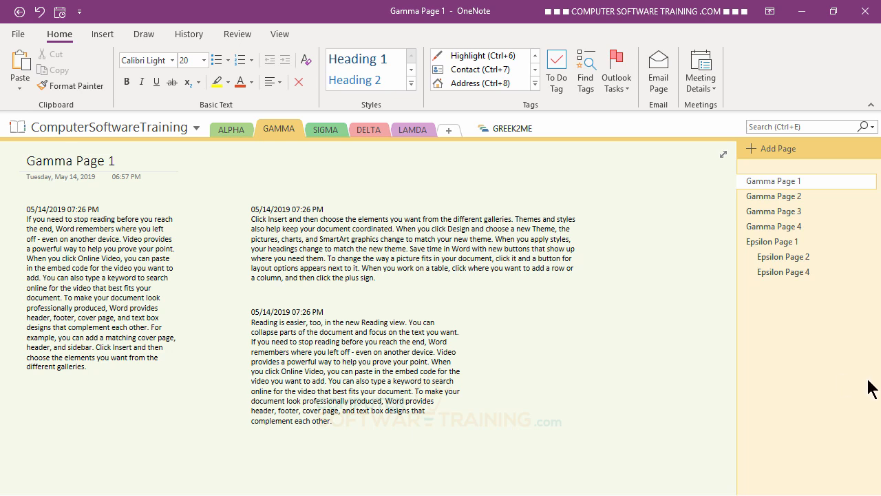
- Review the page lists of the LAMDA and DELTA sections, ending in the LAMDA section
{"action": "left_click", "coordinate": [414, 131]}
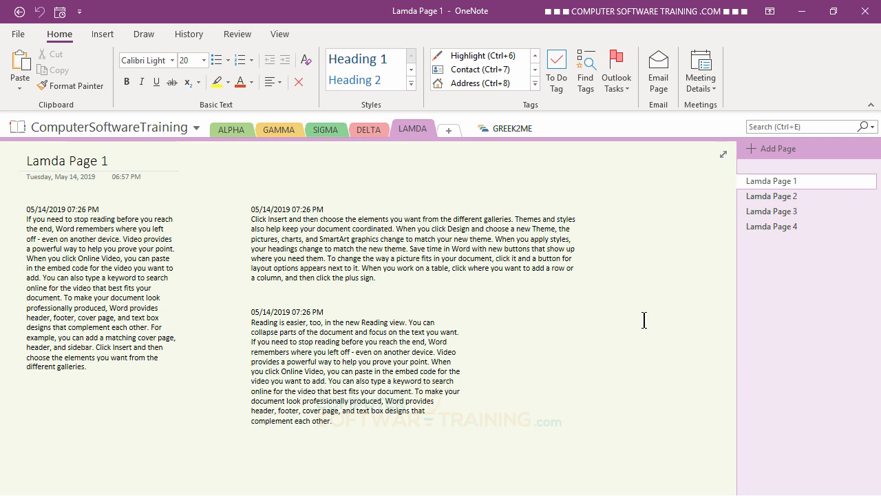
{"action": "left_click", "coordinate": [368, 129]}
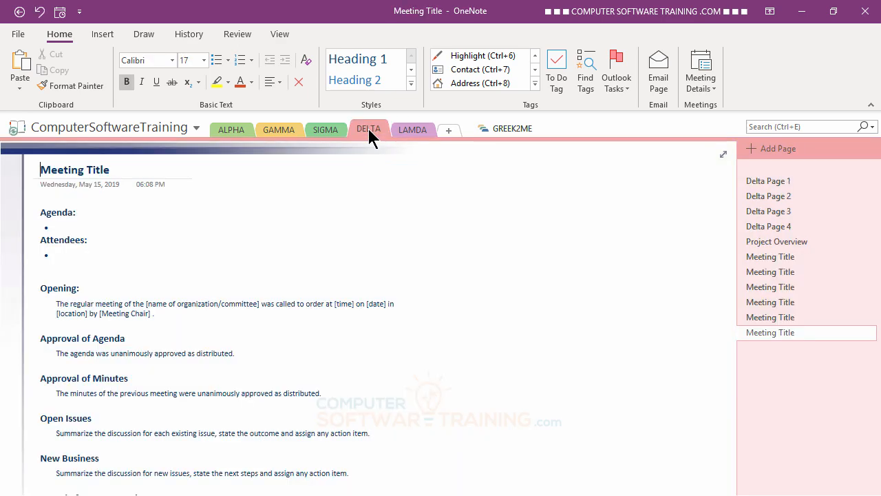
{"action": "left_click", "coordinate": [410, 131]}
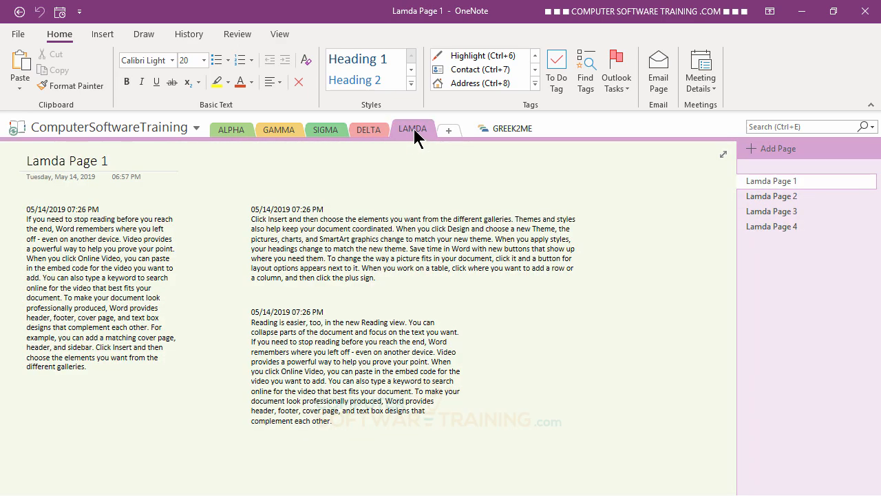
- Merge the LAMDA section into the DELTA section of the ComputerSoftwareTraining notebook, keeping the original LAMDA section
{"action": "right_click", "coordinate": [417, 124]}
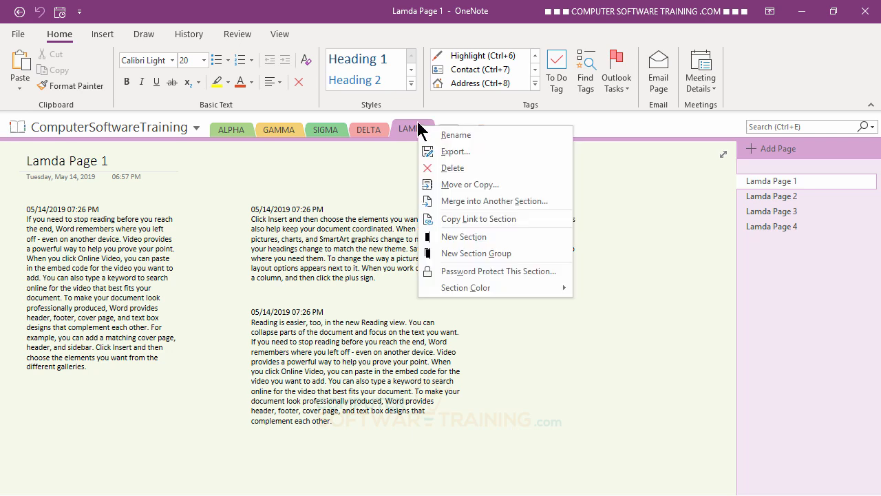
{"action": "left_click", "coordinate": [467, 209]}
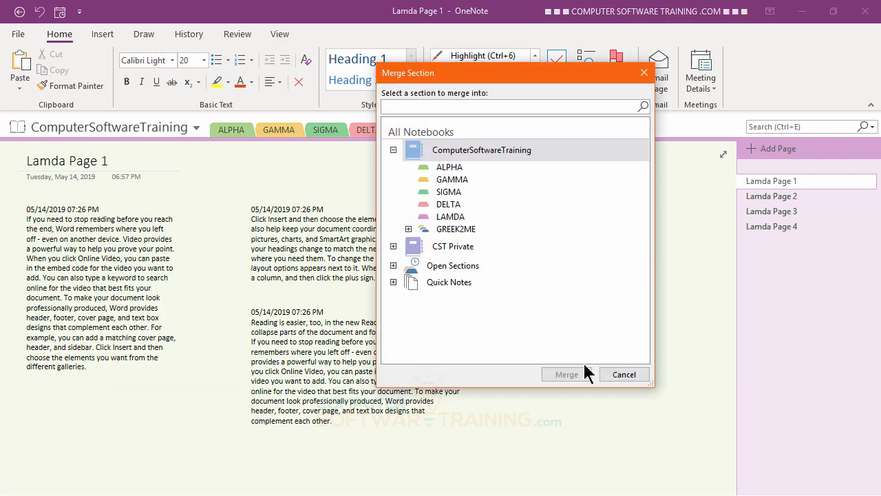
{"action": "left_click_drag", "start_coordinate": [513, 78], "coordinate": [622, 89]}
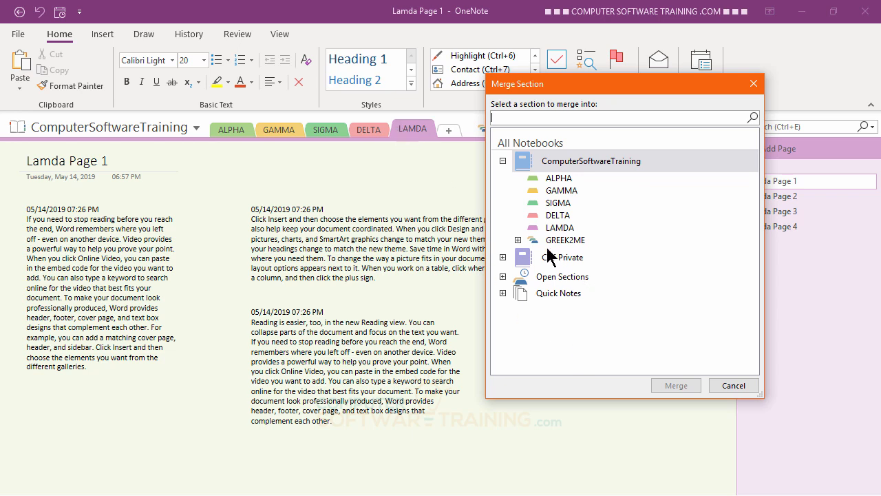
{"action": "left_click", "coordinate": [550, 216]}
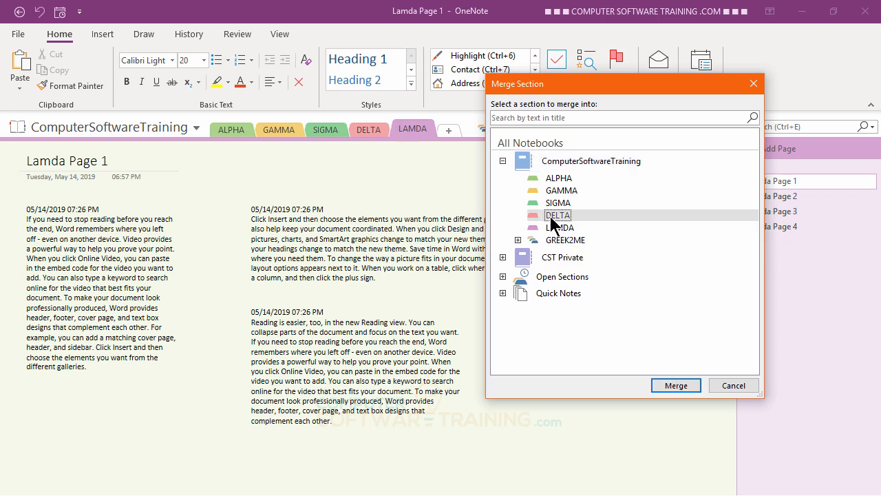
{"action": "left_click", "coordinate": [676, 387]}
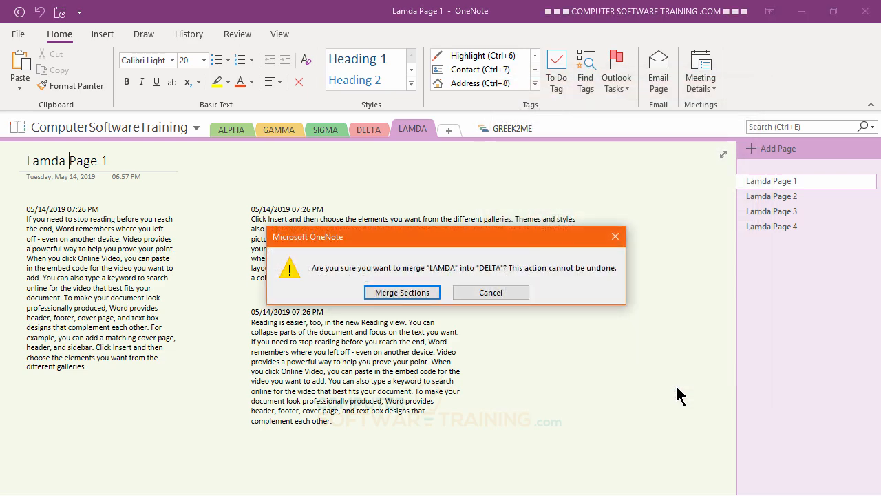
{"action": "left_click", "coordinate": [401, 293]}
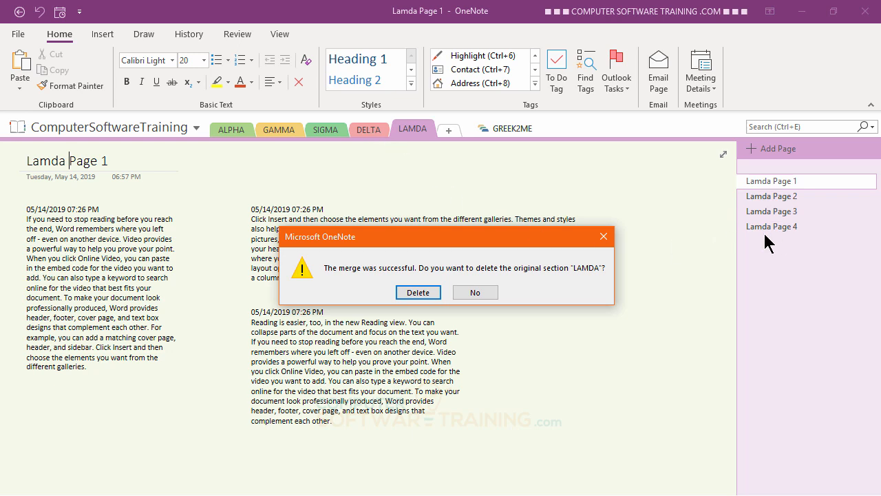
{"action": "left_click", "coordinate": [474, 292]}
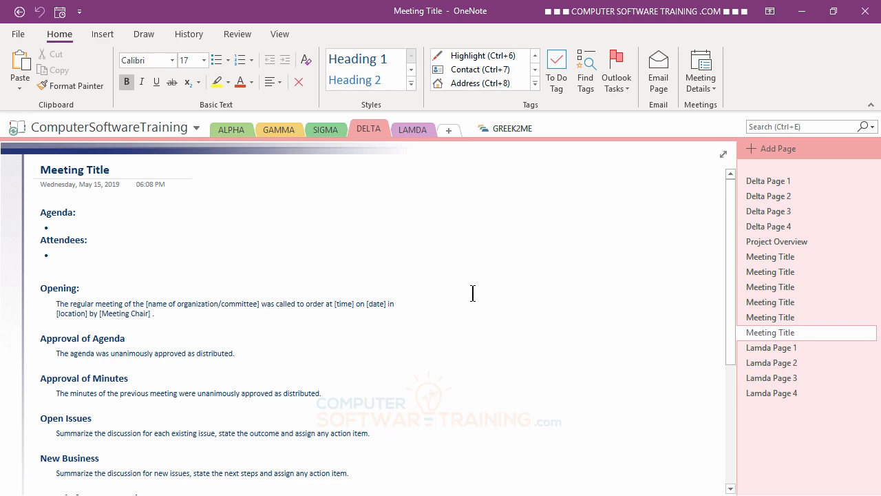
- View the merged Lamda Pages 1 to 4 in the DELTA section one after another
{"action": "left_click", "coordinate": [762, 348]}
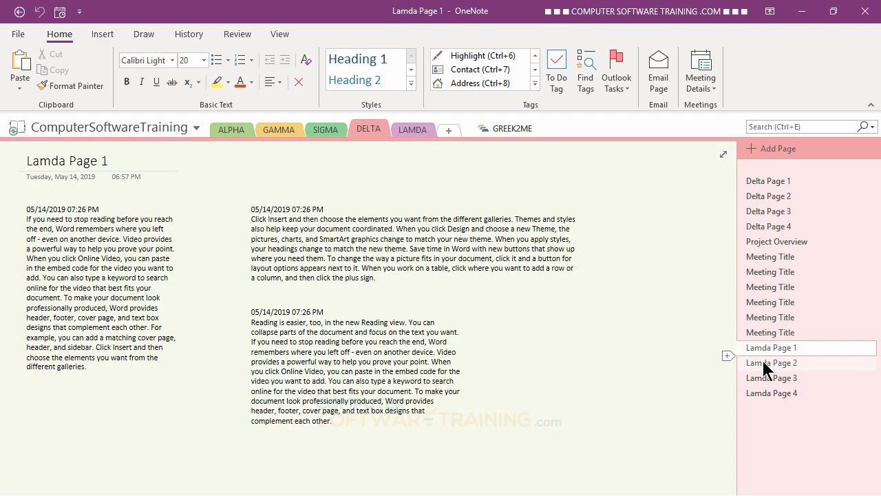
{"action": "left_click", "coordinate": [763, 365]}
{"action": "left_click", "coordinate": [768, 378]}
{"action": "left_click", "coordinate": [769, 393]}
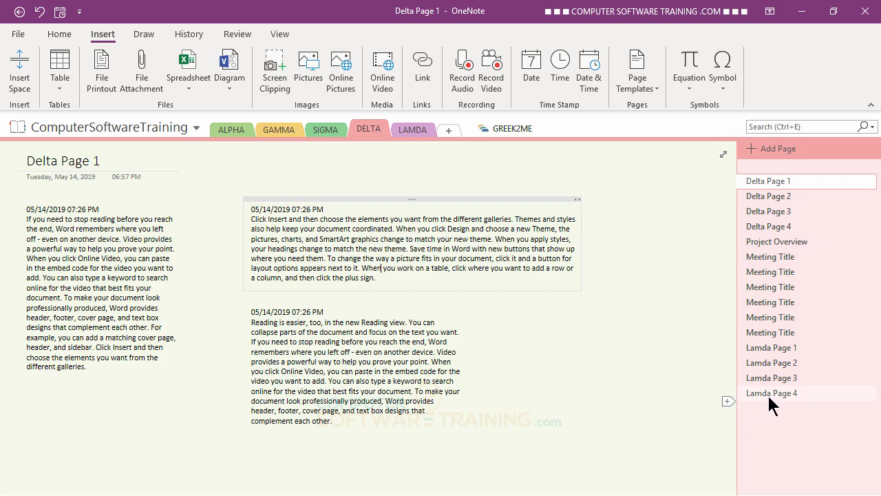
- Open Lamda Page 4 in the DELTA section and examine its notes and the blank space below them
{"action": "left_click", "coordinate": [765, 395]}
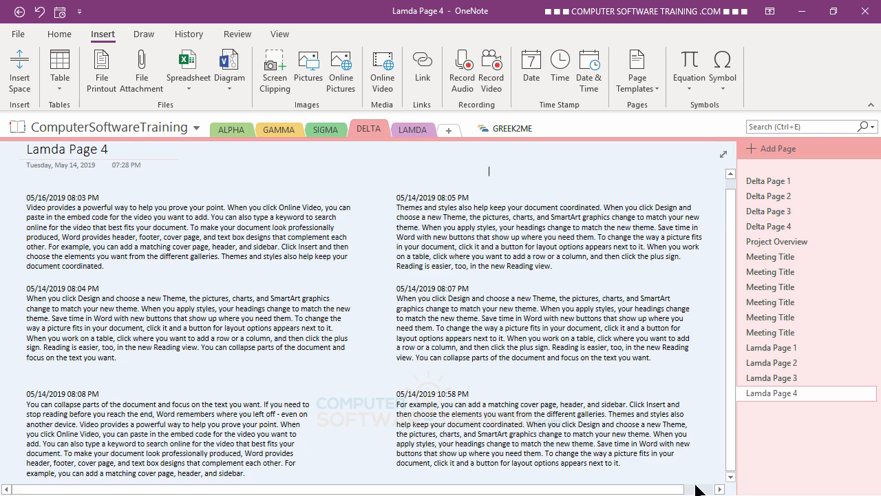
{"action": "left_click_drag", "start_coordinate": [730, 476], "coordinate": [729, 475]}
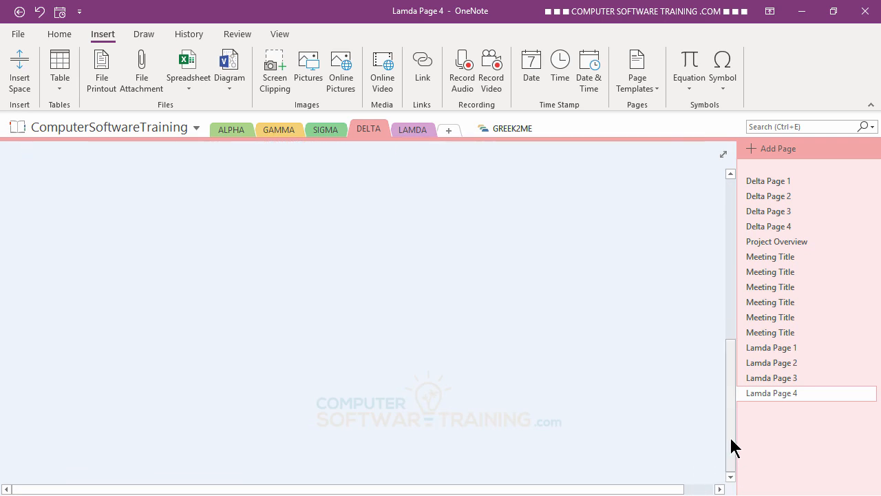
{"action": "left_click_drag", "start_coordinate": [732, 445], "coordinate": [747, 258]}
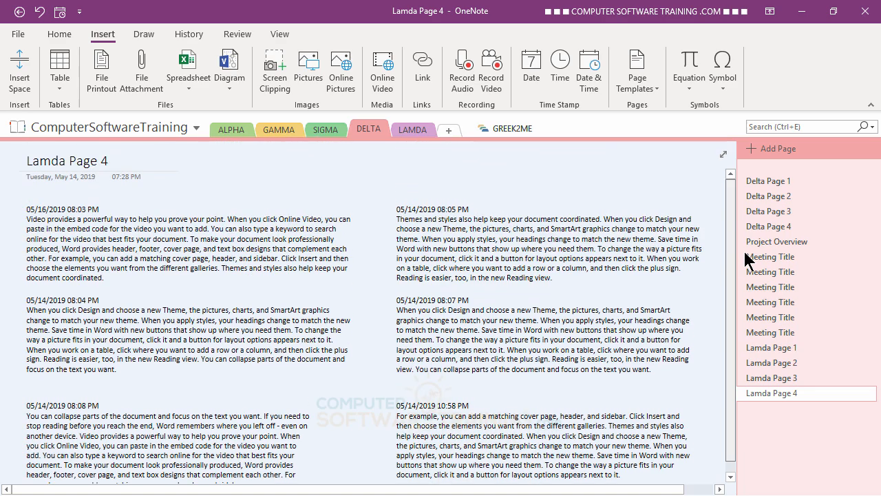
{"action": "left_click", "coordinate": [731, 477]}
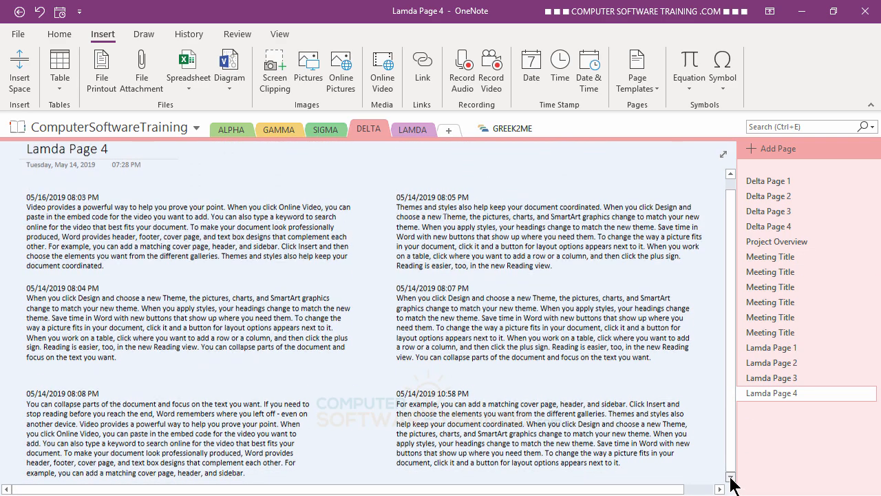
{"action": "scroll", "coordinate": [734, 485], "scroll_direction": "down", "scroll_amount": 3}
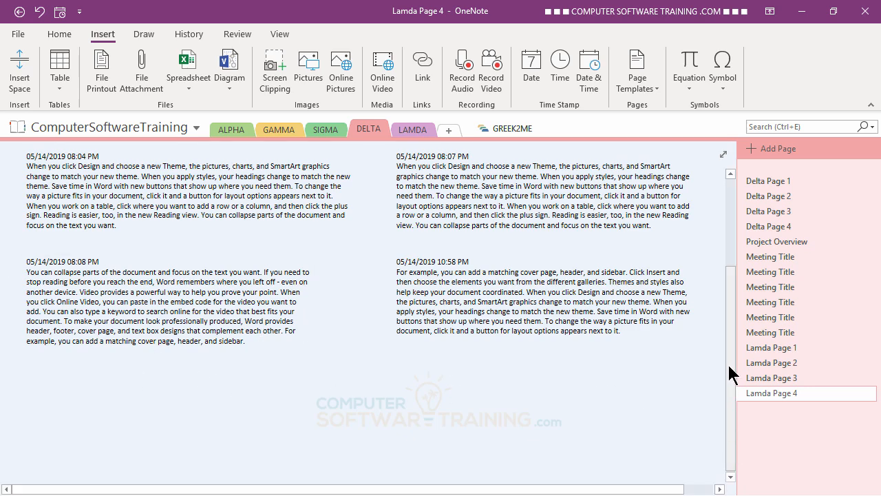
{"action": "scroll", "coordinate": [733, 275], "scroll_direction": "up", "scroll_amount": 5}
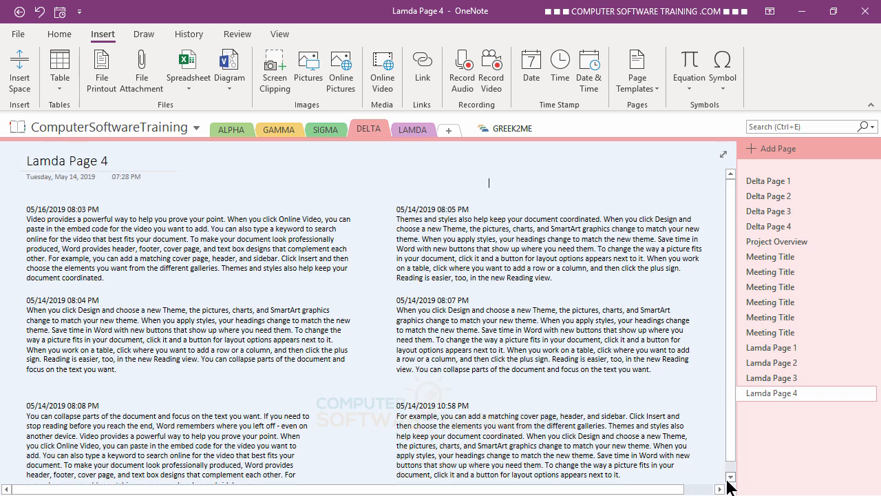
{"action": "scroll", "coordinate": [581, 365], "scroll_direction": "down", "scroll_amount": 1}
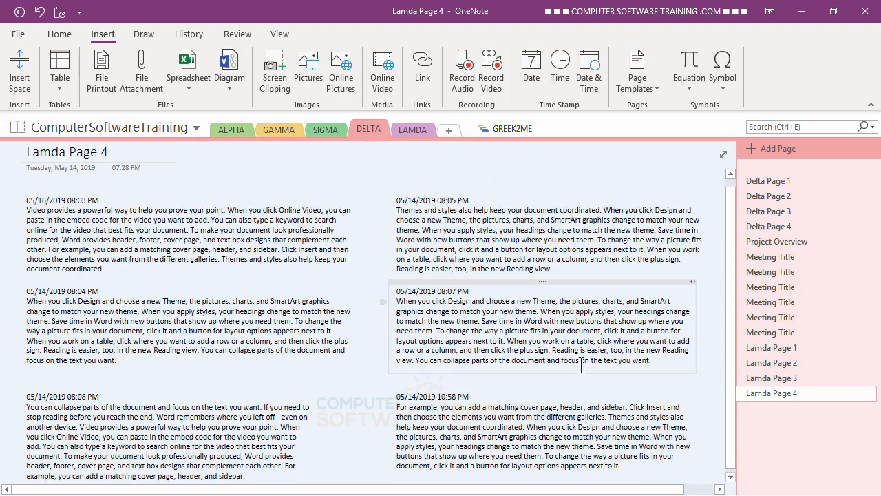
{"action": "scroll", "coordinate": [580, 369], "scroll_direction": "up", "scroll_amount": 1}
{"action": "scroll", "coordinate": [355, 378], "scroll_direction": "down", "scroll_amount": 1}
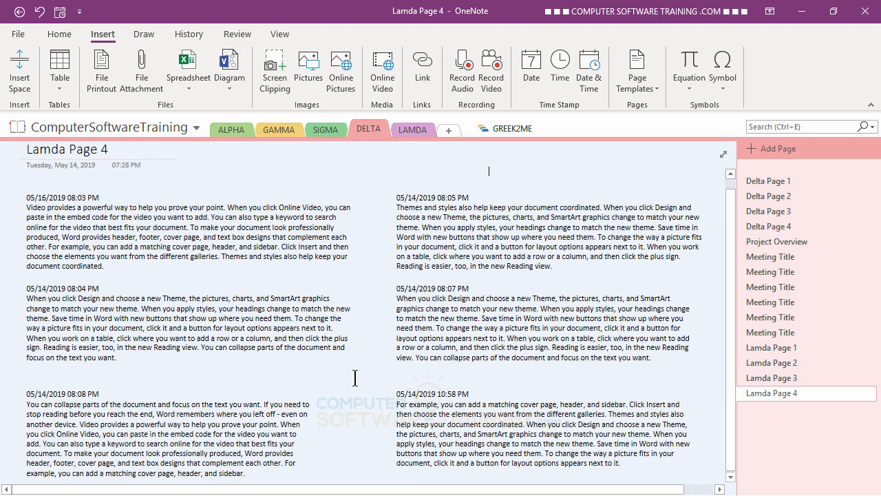
{"action": "scroll", "coordinate": [354, 374], "scroll_direction": "up", "scroll_amount": 1}
{"action": "scroll", "coordinate": [355, 374], "scroll_direction": "down", "scroll_amount": 1}
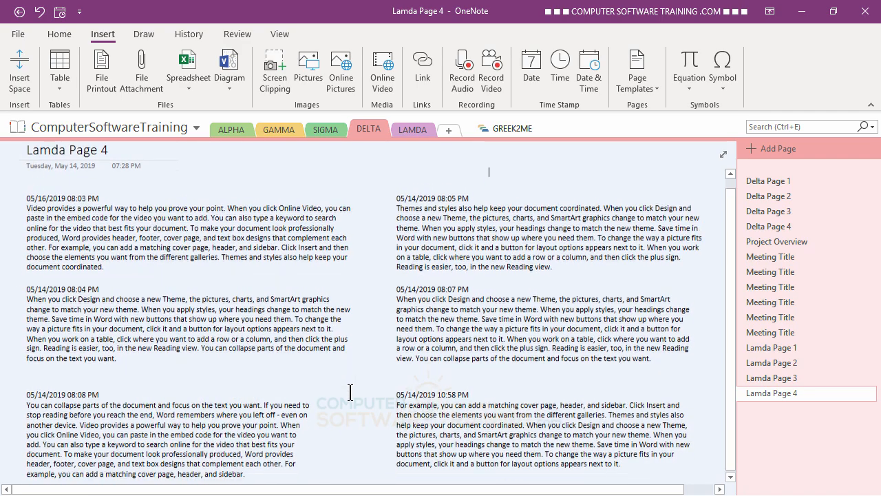
{"action": "scroll", "coordinate": [351, 391], "scroll_direction": "up", "scroll_amount": 1}
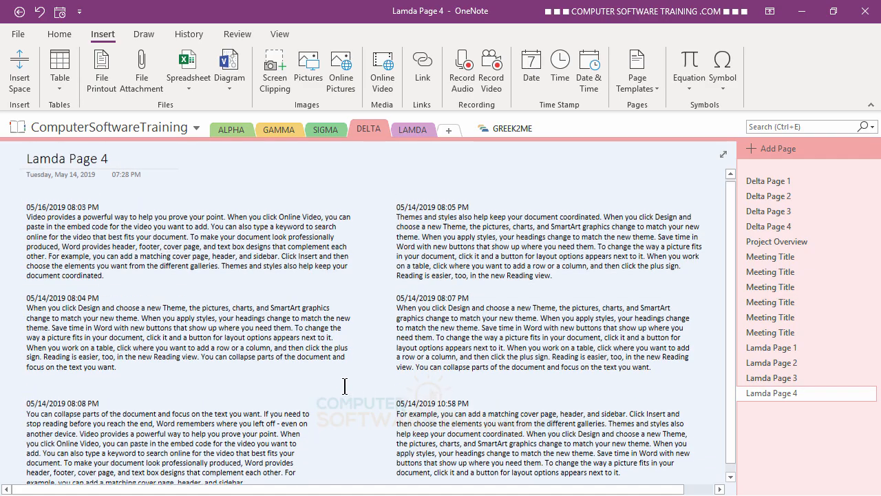
{"action": "scroll", "coordinate": [345, 388], "scroll_direction": "down", "scroll_amount": 1}
{"action": "scroll", "coordinate": [344, 398], "scroll_direction": "up", "scroll_amount": 1}
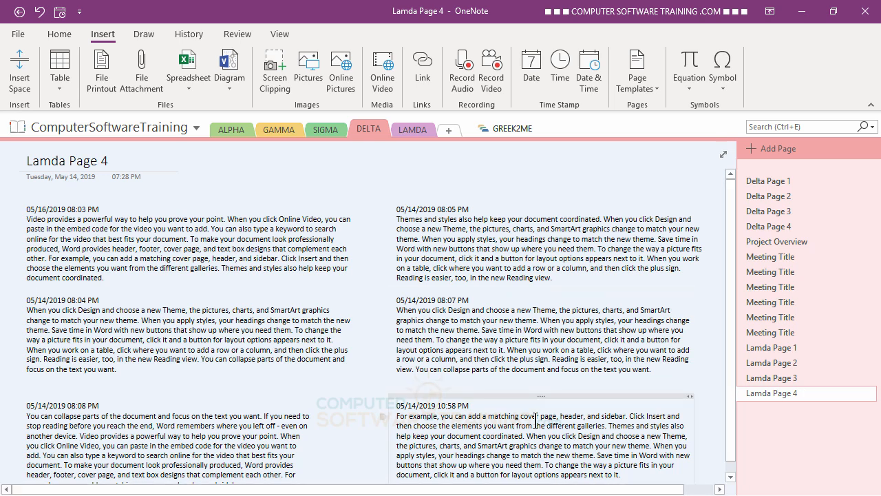
{"action": "scroll", "coordinate": [535, 420], "scroll_direction": "down", "scroll_amount": 1}
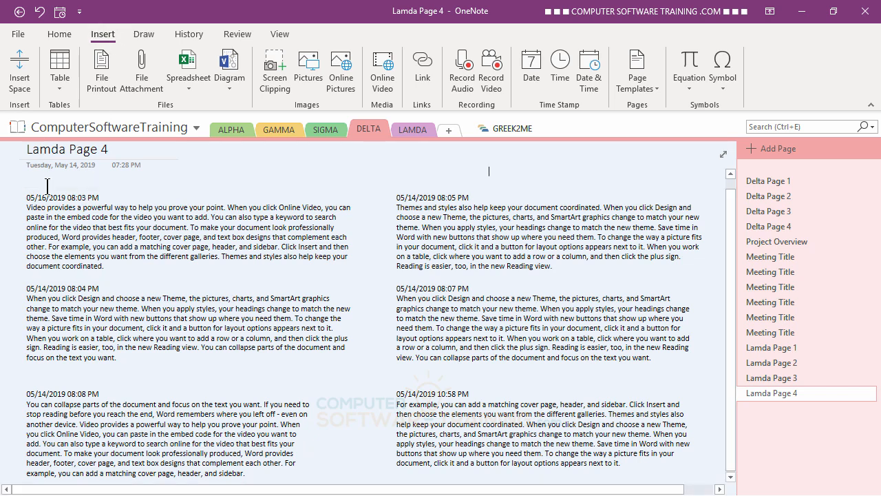
- Try to remove the extra blank space below the last notes on Lamda Page 4 with Insert Space, and check the page
{"action": "left_click", "coordinate": [22, 73]}
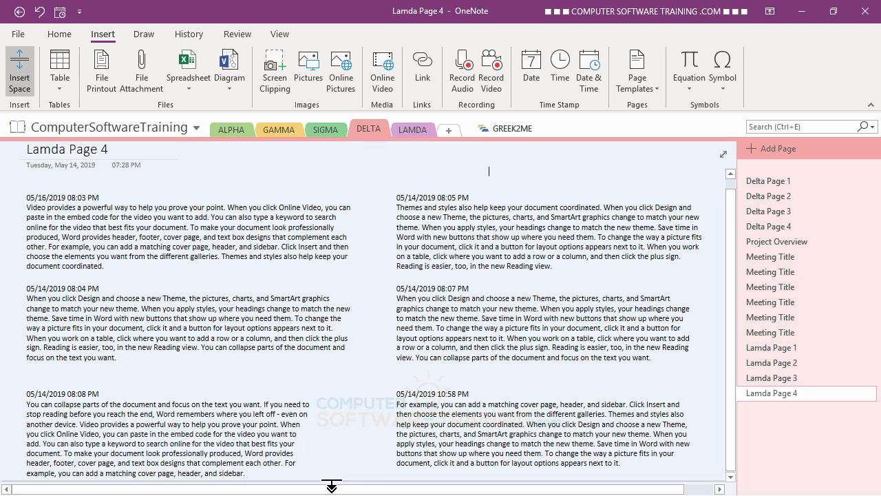
{"action": "left_click_drag", "start_coordinate": [331, 483], "coordinate": [330, 446]}
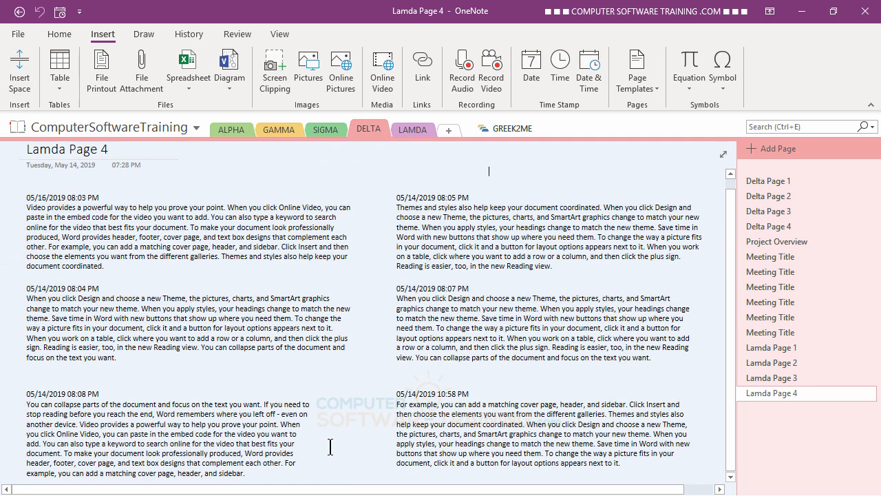
{"action": "left_click", "coordinate": [19, 72]}
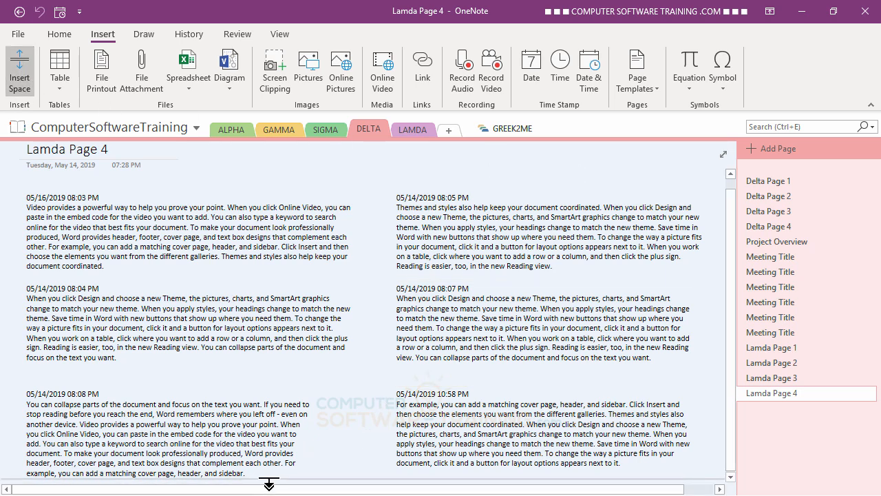
{"action": "left_click_drag", "start_coordinate": [269, 485], "coordinate": [275, 431]}
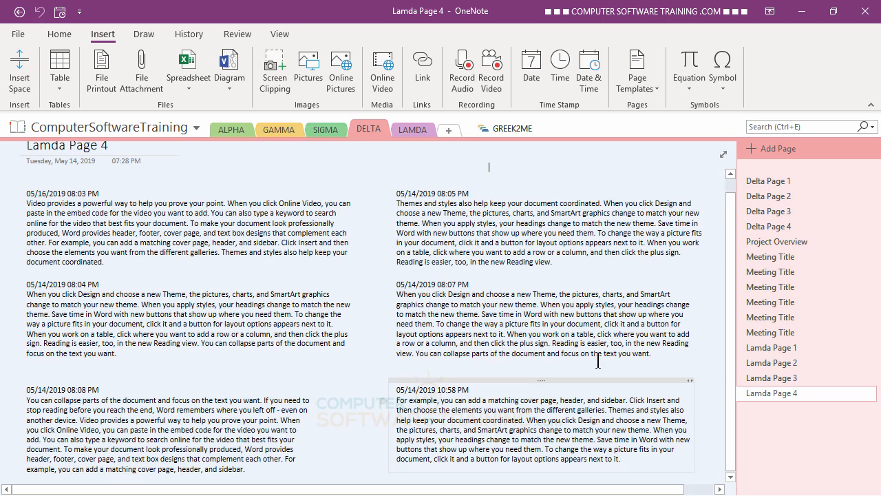
{"action": "left_click", "coordinate": [19, 79]}
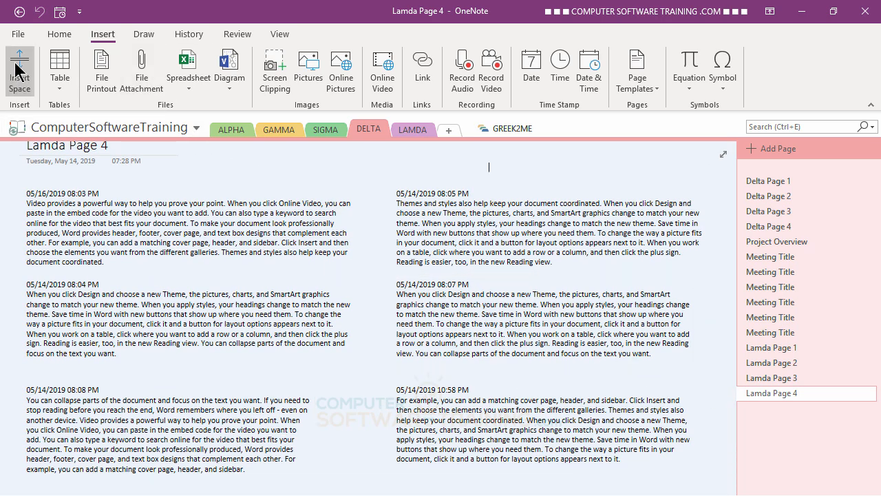
{"action": "mouse_move", "coordinate": [467, 476]}
{"action": "left_mouse_down"}
{"action": "mouse_move", "coordinate": [466, 390]}
{"action": "mouse_move", "coordinate": [461, 411]}
{"action": "mouse_move", "coordinate": [445, 319]}
{"action": "mouse_move", "coordinate": [435, 384]}
{"action": "mouse_move", "coordinate": [431, 349]}
{"action": "left_mouse_up"}
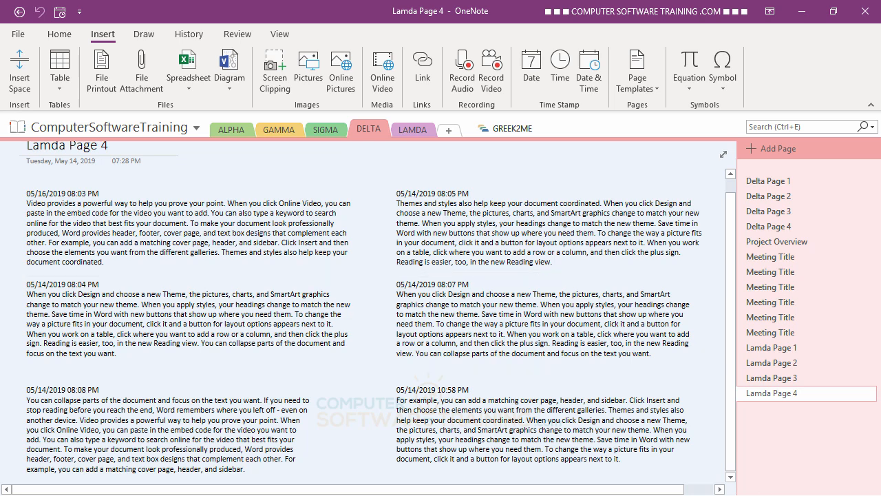
{"action": "left_click", "coordinate": [733, 476]}
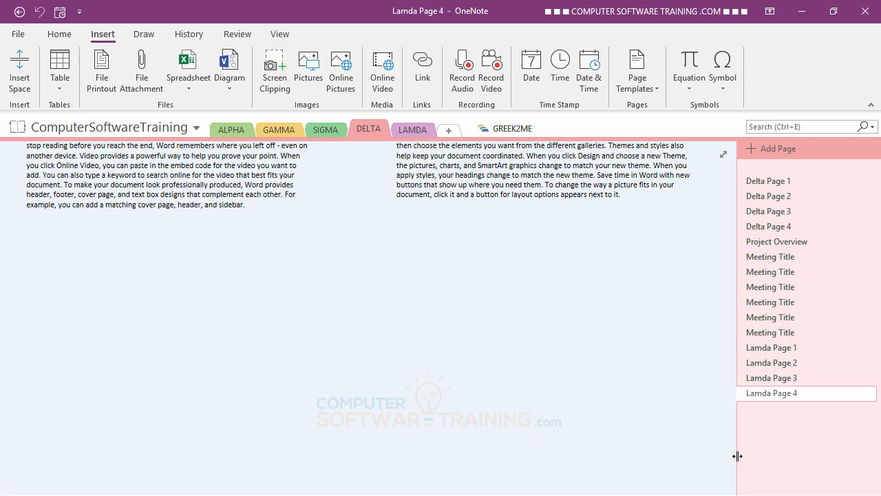
{"action": "scroll", "coordinate": [733, 413], "scroll_direction": "up", "scroll_amount": 8}
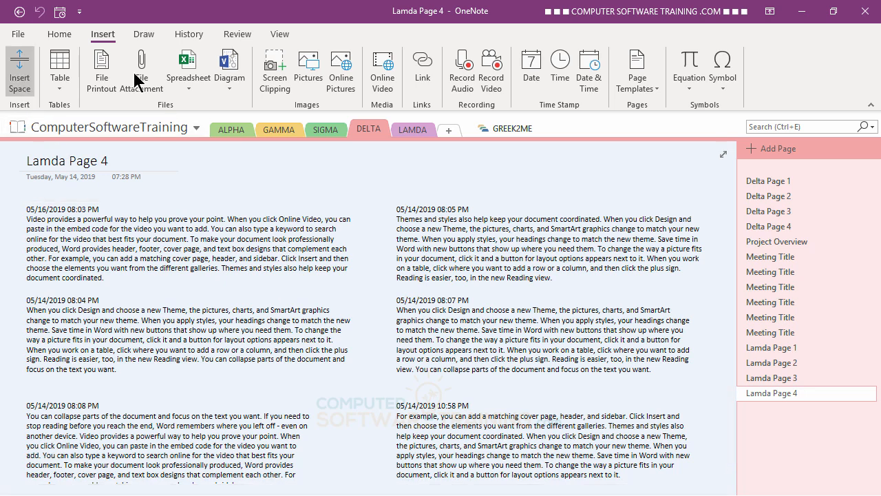
- Insert extra vertical space between the second and third rows of notes on Lamda Page 4
{"action": "left_click", "coordinate": [26, 65]}
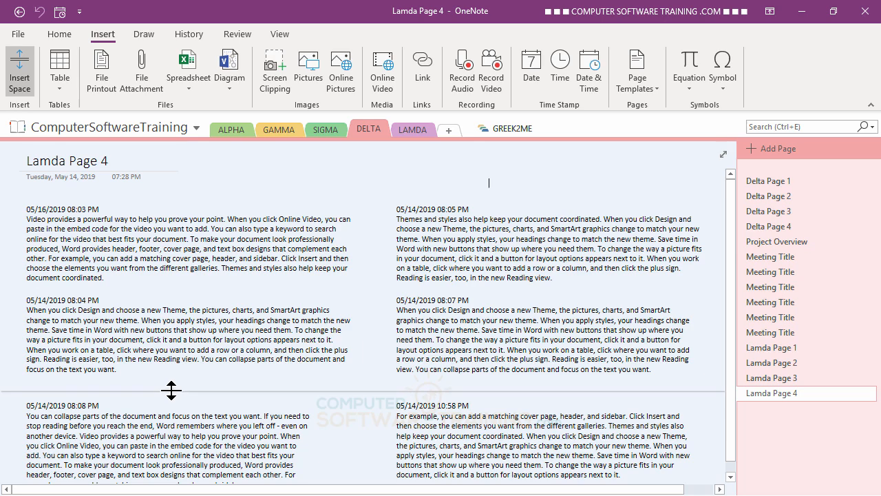
{"action": "left_click_drag", "start_coordinate": [171, 395], "coordinate": [171, 454]}
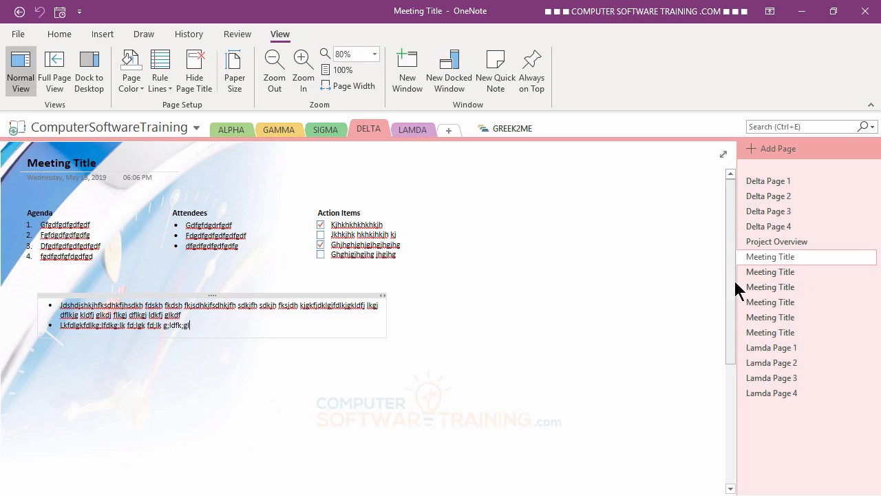
- Open Delta Page 1 in the DELTA section and set its print preview to landscape orientation, closing the preview without printing
{"action": "left_click", "coordinate": [769, 186]}
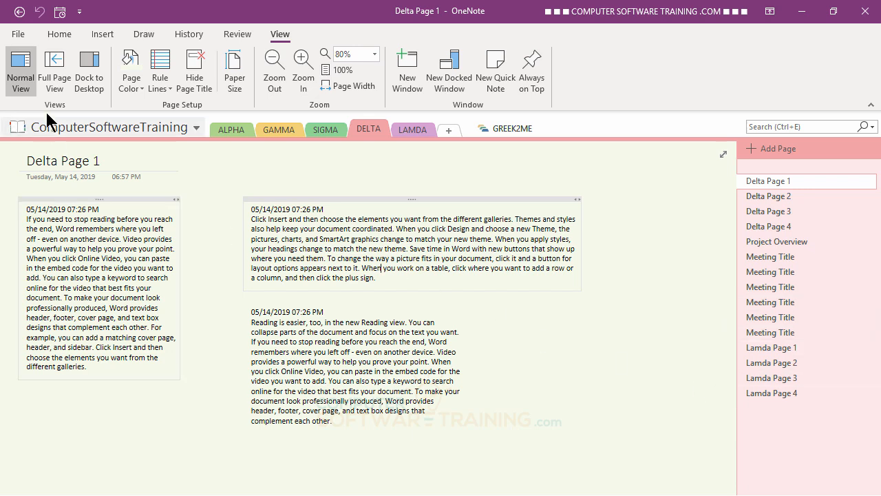
{"action": "left_click", "coordinate": [19, 37]}
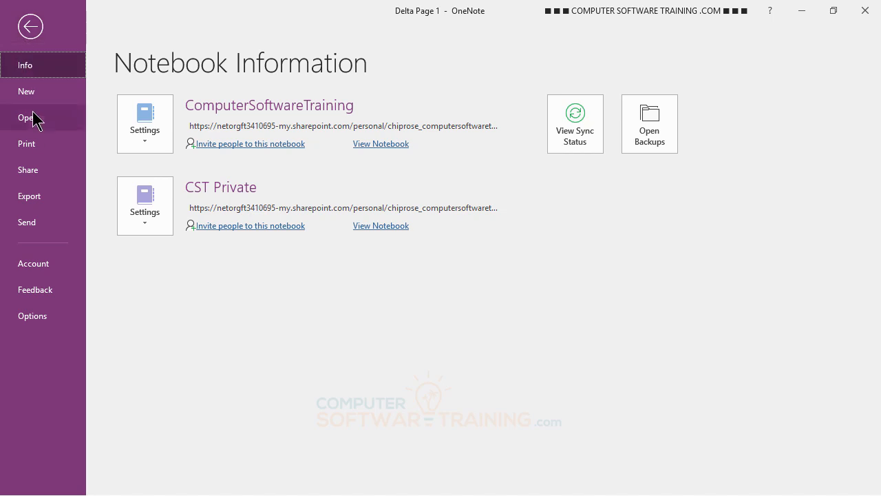
{"action": "left_click", "coordinate": [34, 146]}
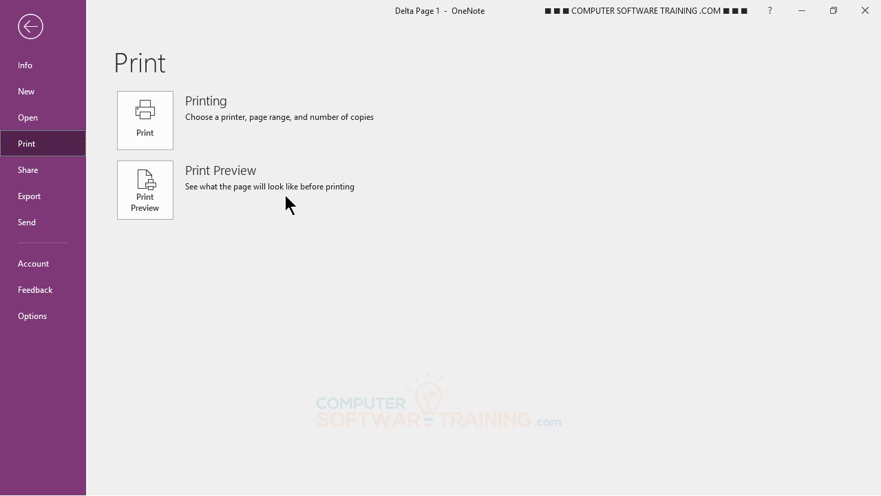
{"action": "left_click", "coordinate": [153, 189]}
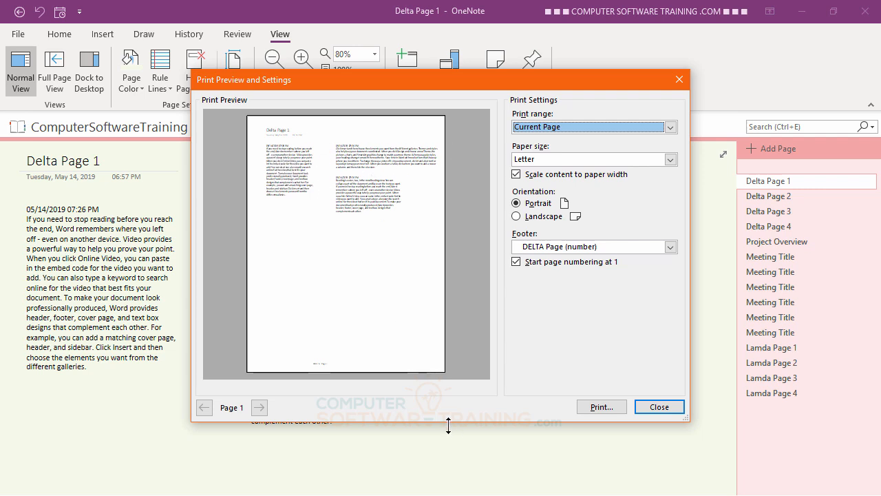
{"action": "left_click", "coordinate": [518, 218]}
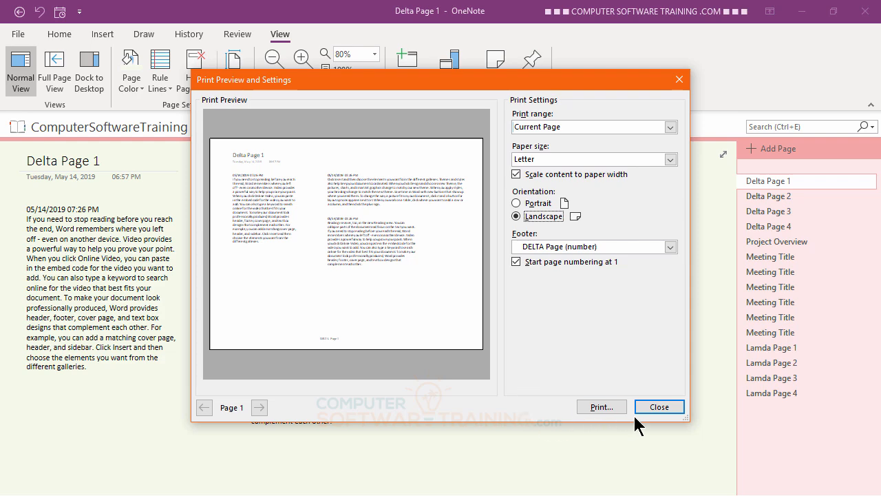
{"action": "left_click", "coordinate": [656, 406]}
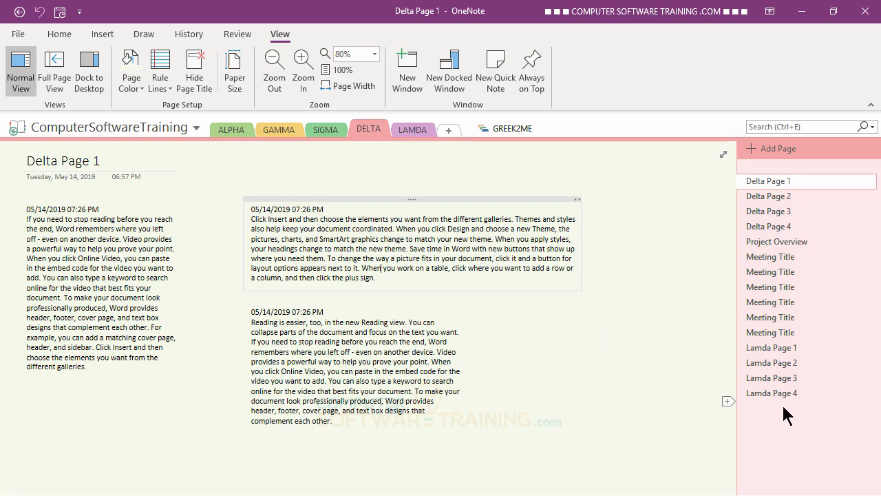
- Open Lamda Page 4 in the DELTA section and look through its notes from beginning to end
{"action": "left_click", "coordinate": [776, 392]}
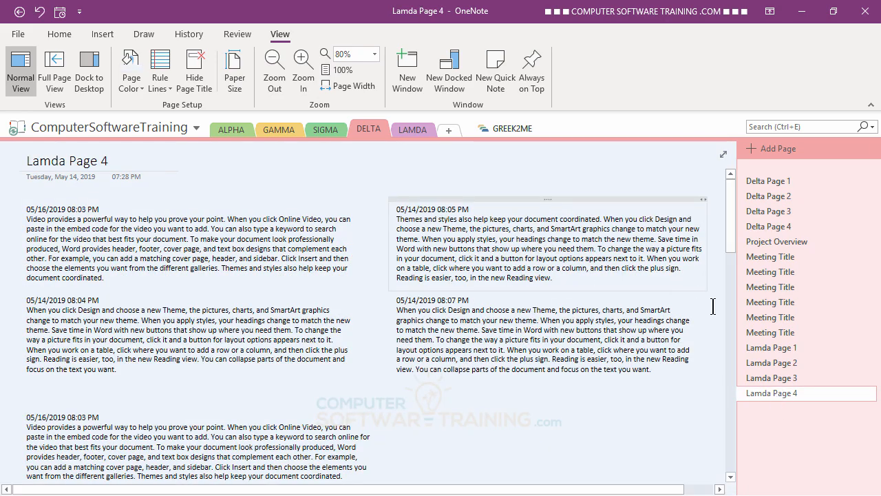
{"action": "scroll", "coordinate": [451, 390], "scroll_direction": "down", "scroll_amount": 1}
{"action": "scroll", "coordinate": [451, 391], "scroll_direction": "down", "scroll_amount": 10}
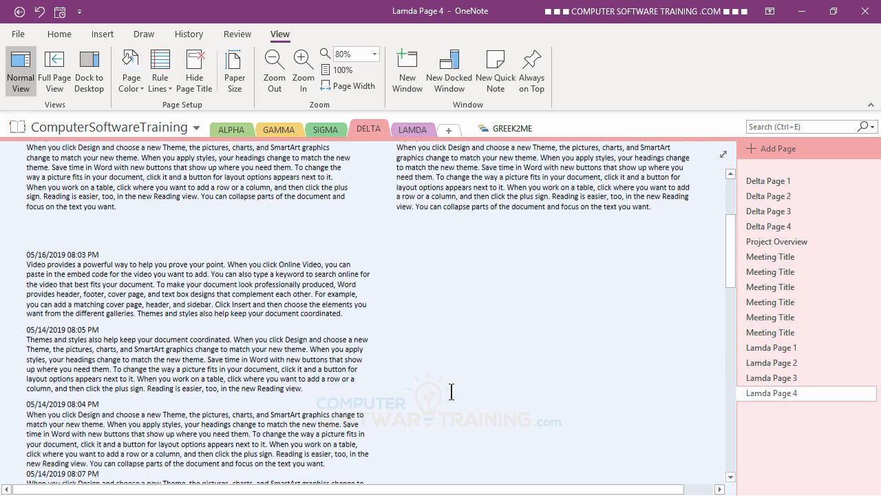
{"action": "scroll", "coordinate": [449, 390], "scroll_direction": "down", "scroll_amount": 10}
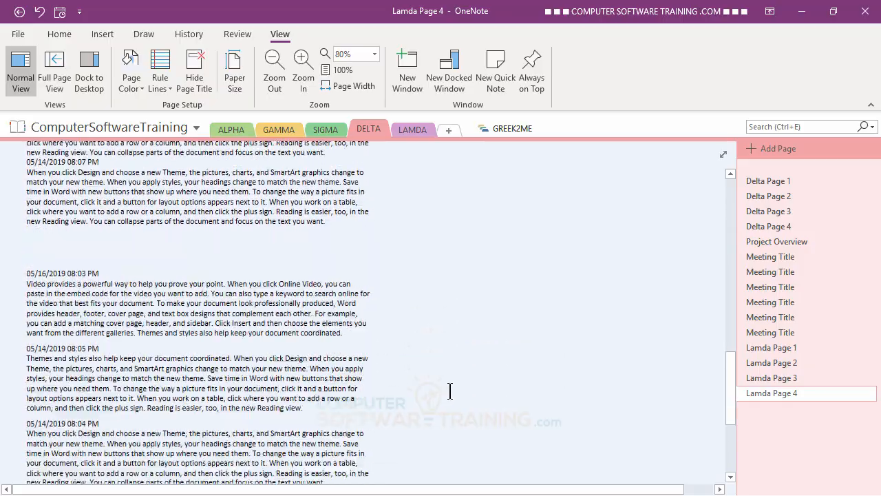
{"action": "scroll", "coordinate": [450, 389], "scroll_direction": "up", "scroll_amount": 20}
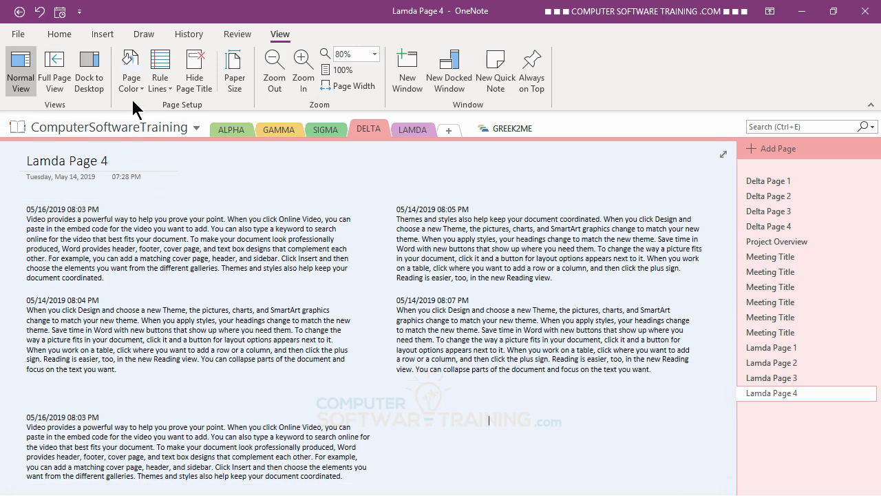
- Preview Lamda Page 4 for printing in portrait orientation and view its second printed page
{"action": "left_click", "coordinate": [18, 34]}
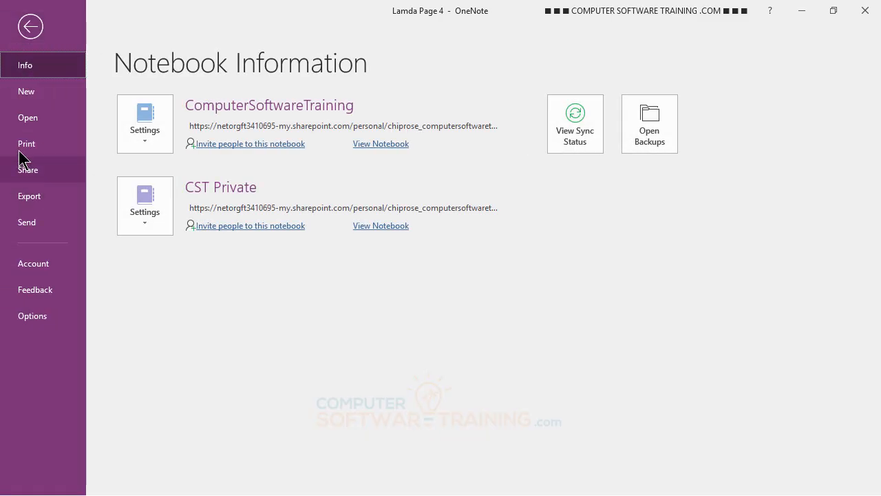
{"action": "left_click", "coordinate": [26, 147]}
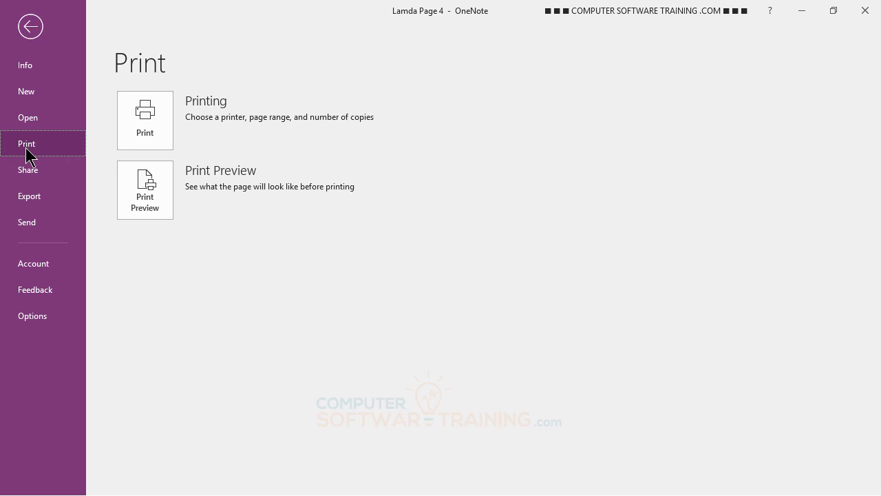
{"action": "left_click", "coordinate": [144, 193]}
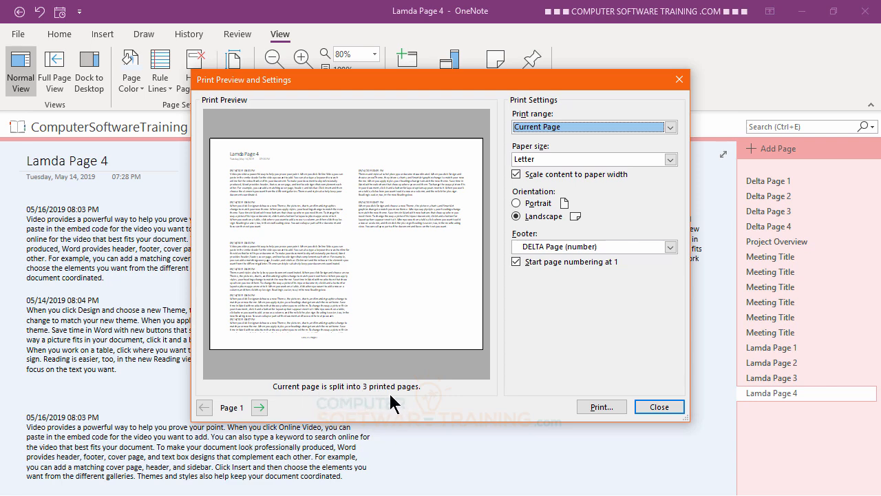
{"action": "left_click", "coordinate": [517, 205]}
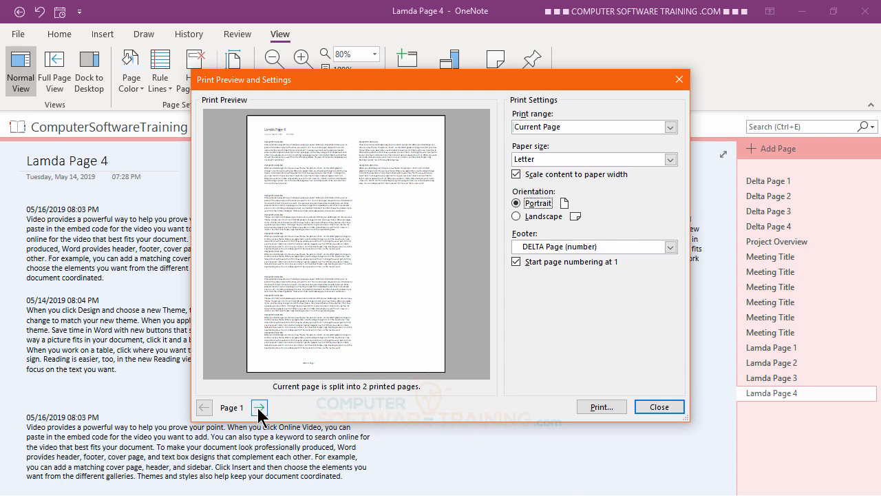
{"action": "left_click", "coordinate": [259, 408]}
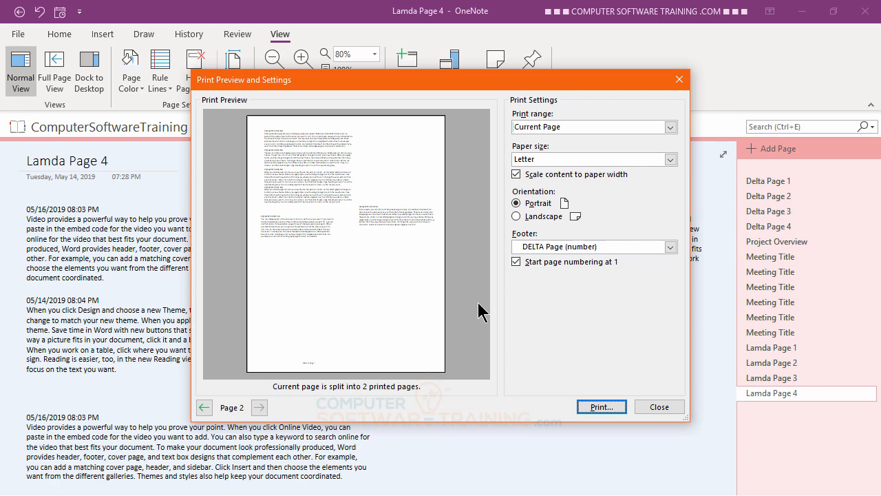
- Switch the print preview of Lamda Page 4 to landscape, review its printed pages back and forth, and close the preview
{"action": "left_click", "coordinate": [515, 217]}
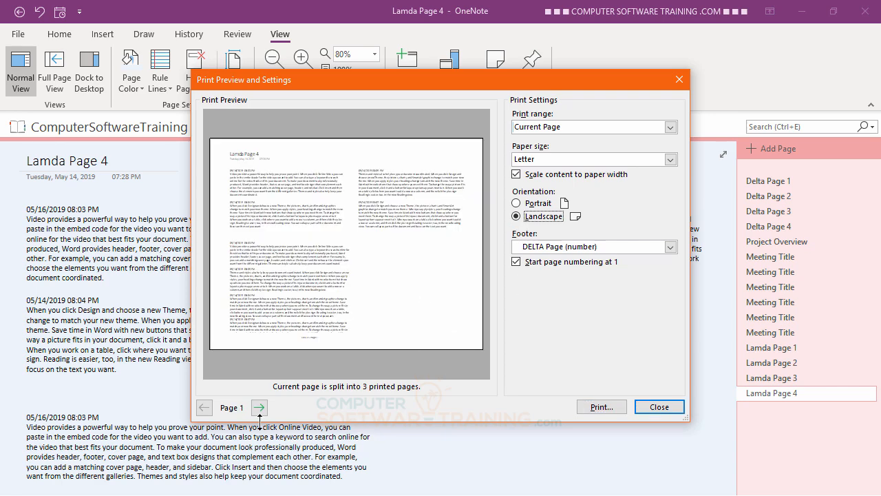
{"action": "left_click", "coordinate": [259, 407]}
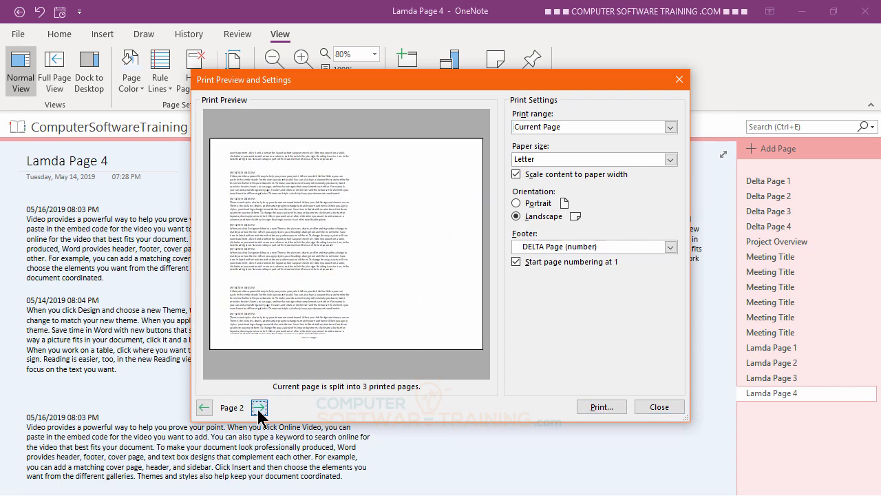
{"action": "left_click", "coordinate": [258, 408]}
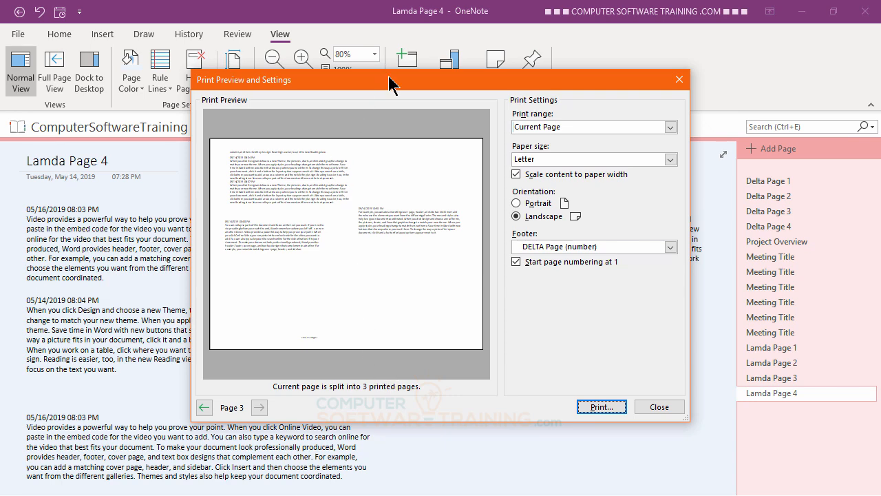
{"action": "left_click_drag", "start_coordinate": [390, 83], "coordinate": [580, 43]}
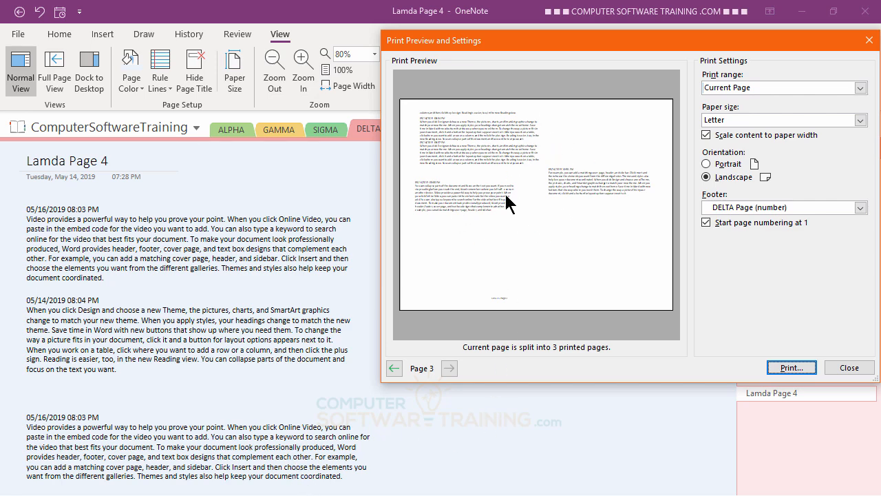
{"action": "left_click", "coordinate": [396, 370]}
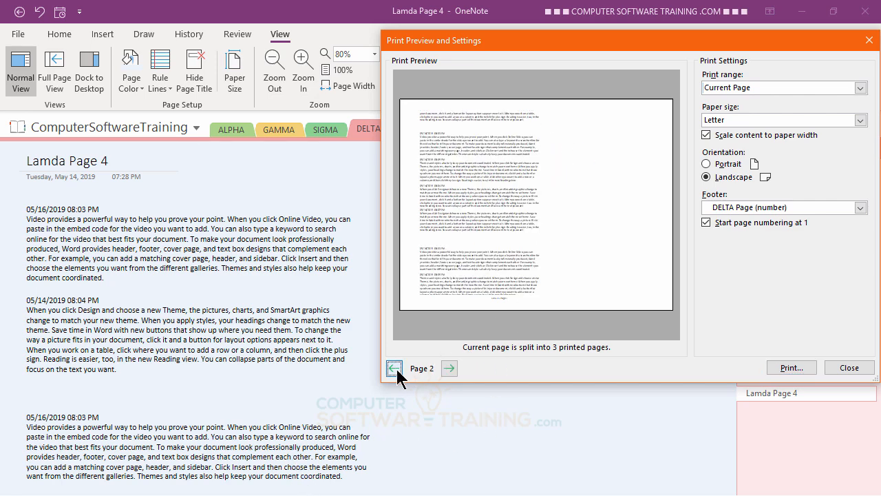
{"action": "left_click", "coordinate": [397, 371]}
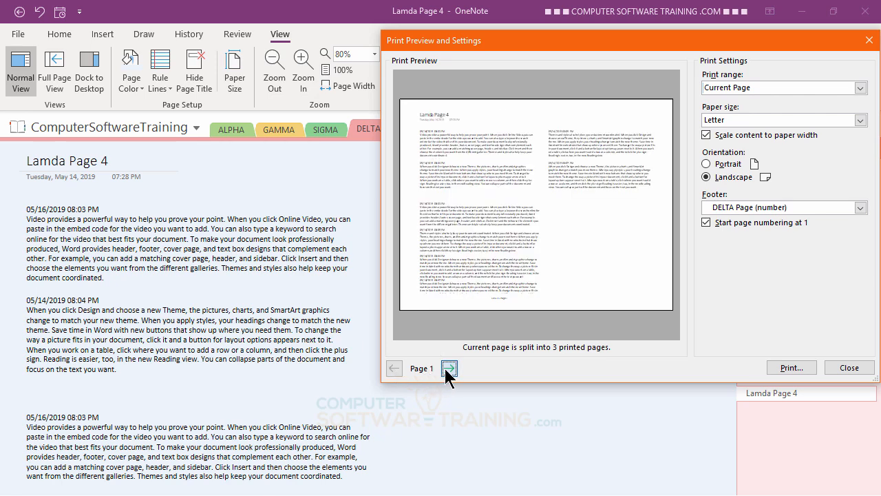
{"action": "left_click", "coordinate": [448, 368]}
{"action": "left_click", "coordinate": [395, 367]}
{"action": "left_click", "coordinate": [848, 368]}
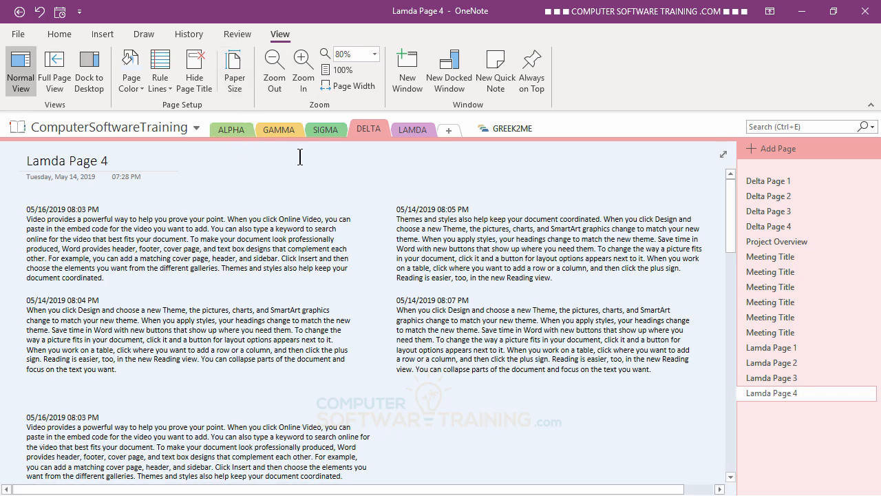
- Set the paper size of Lamda Page 4 to Letter
{"action": "left_click", "coordinate": [238, 79]}
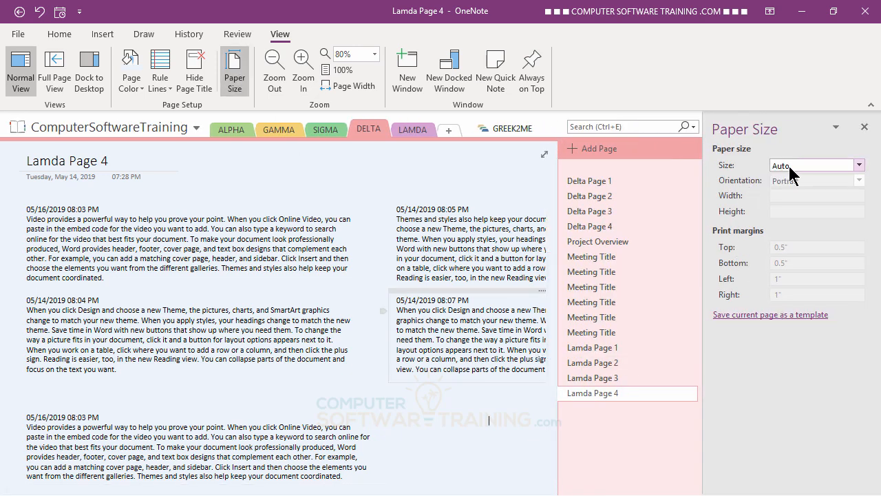
{"action": "left_click", "coordinate": [859, 166]}
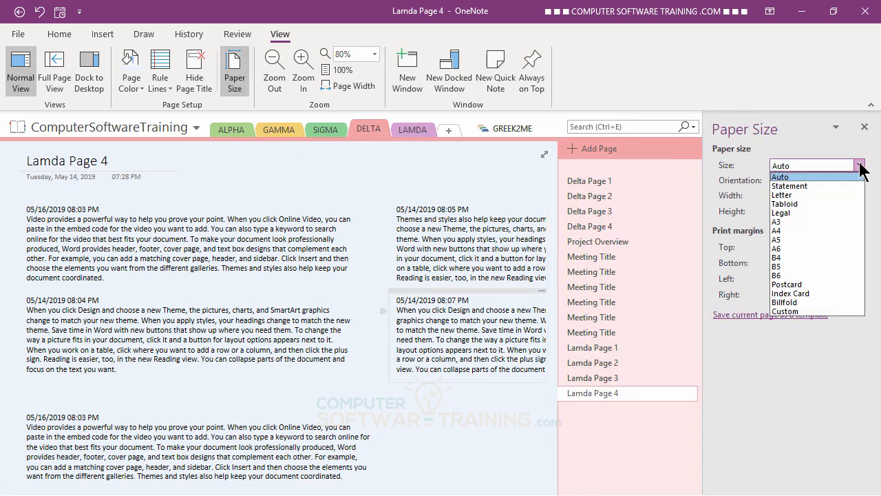
{"action": "left_click", "coordinate": [792, 196]}
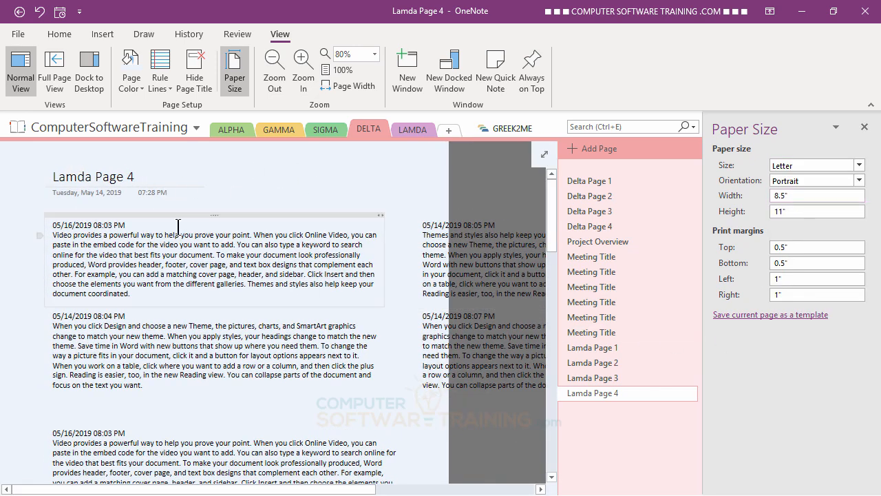
- Examine which notes on Lamda Page 4 fall inside or outside the width and height of the Letter paper area
{"action": "scroll", "coordinate": [344, 320], "scroll_direction": "down", "scroll_amount": 5}
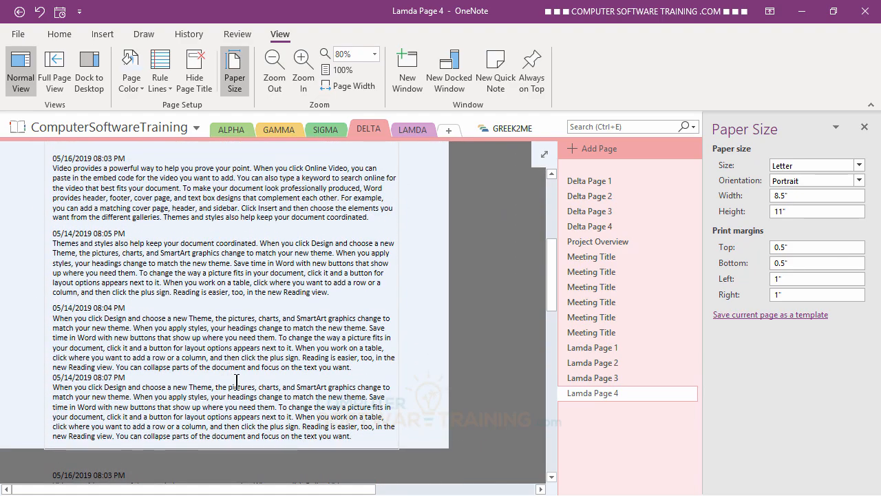
{"action": "scroll", "coordinate": [340, 324], "scroll_direction": "up", "scroll_amount": 3}
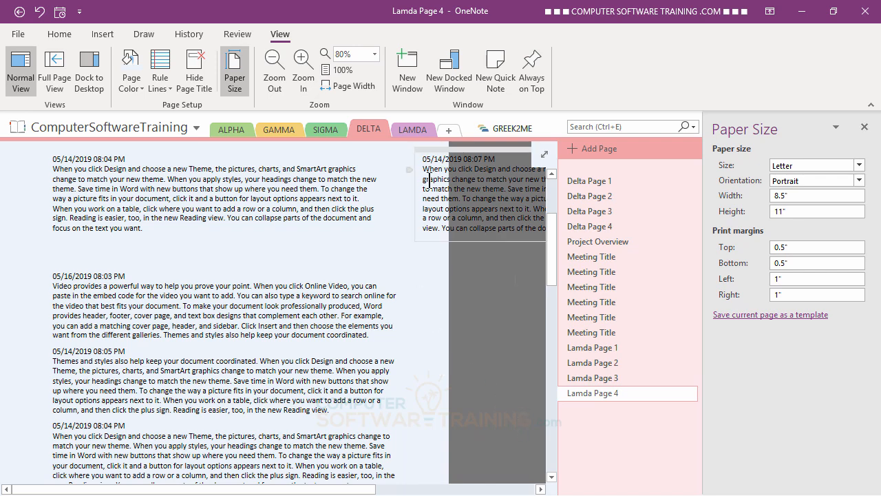
{"action": "scroll", "coordinate": [387, 433], "scroll_direction": "down", "scroll_amount": 4}
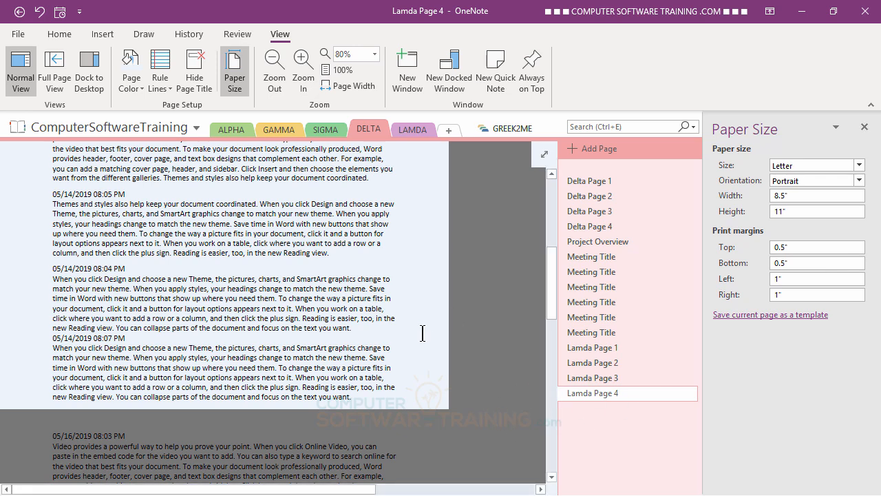
{"action": "scroll", "coordinate": [544, 370], "scroll_direction": "up", "scroll_amount": 5}
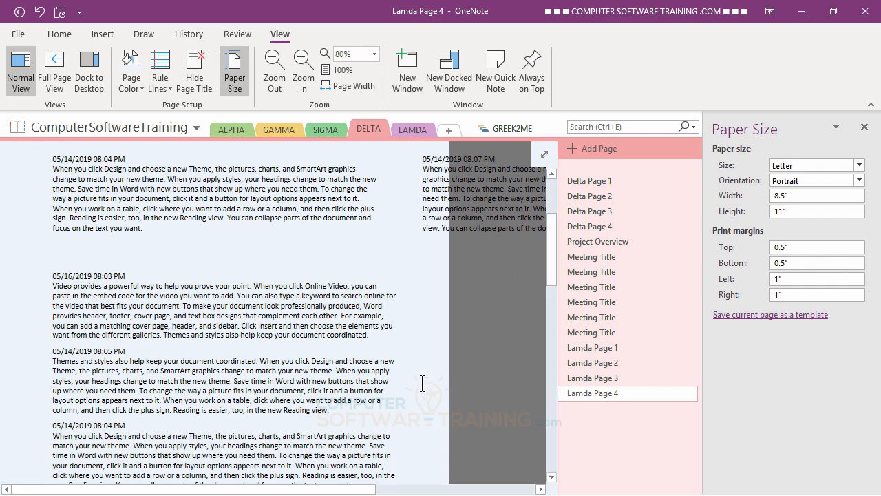
{"action": "scroll", "coordinate": [415, 384], "scroll_direction": "down", "scroll_amount": 4}
{"action": "scroll", "coordinate": [423, 372], "scroll_direction": "up", "scroll_amount": 5}
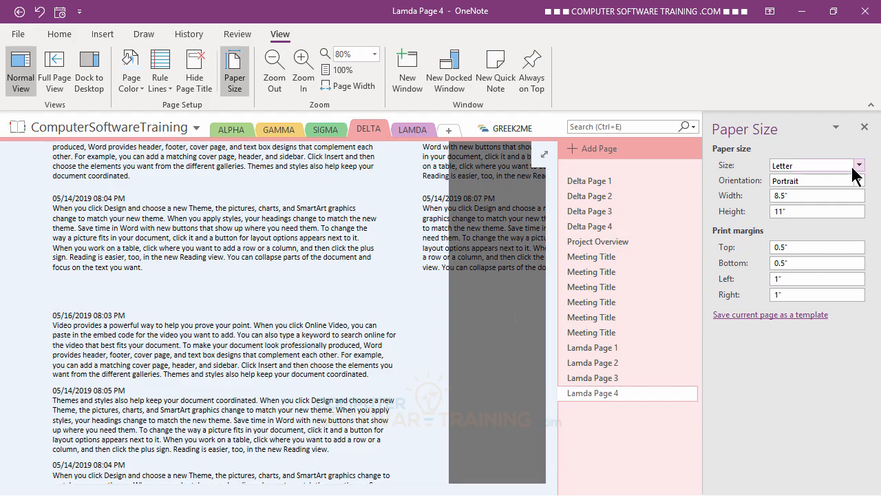
{"action": "scroll", "coordinate": [366, 270], "scroll_direction": "down", "scroll_amount": 5}
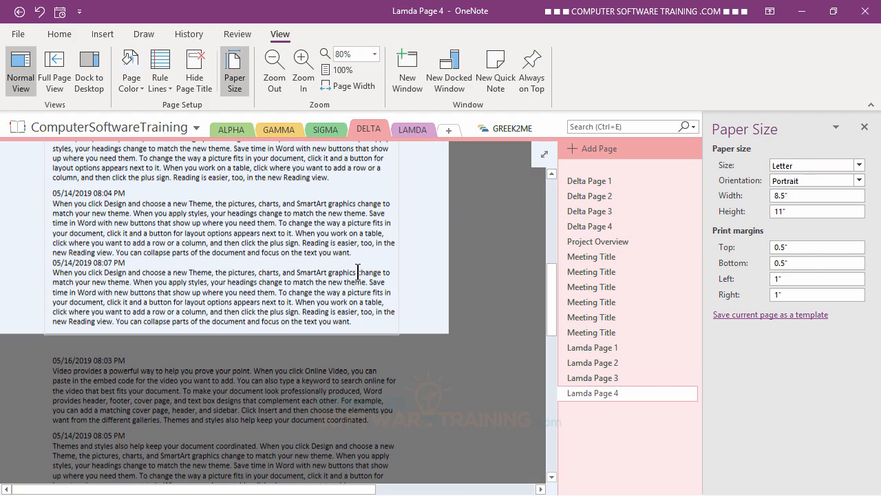
{"action": "scroll", "coordinate": [357, 272], "scroll_direction": "down", "scroll_amount": 5}
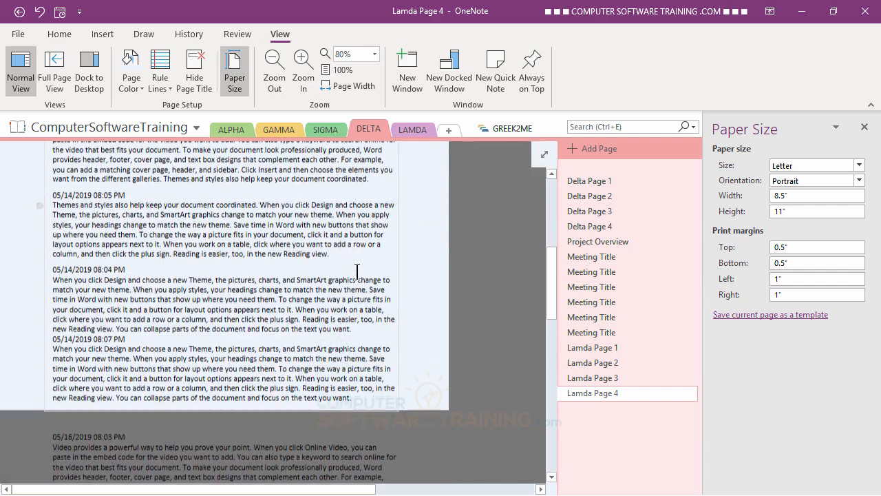
{"action": "scroll", "coordinate": [357, 272], "scroll_direction": "up", "scroll_amount": 4}
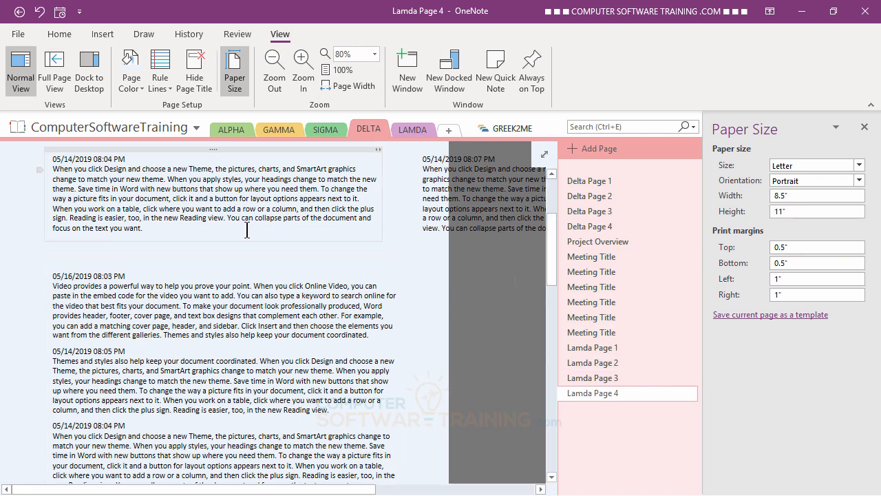
- Set the paper size of Lamda Page 4 back to Auto
{"action": "left_click", "coordinate": [171, 258]}
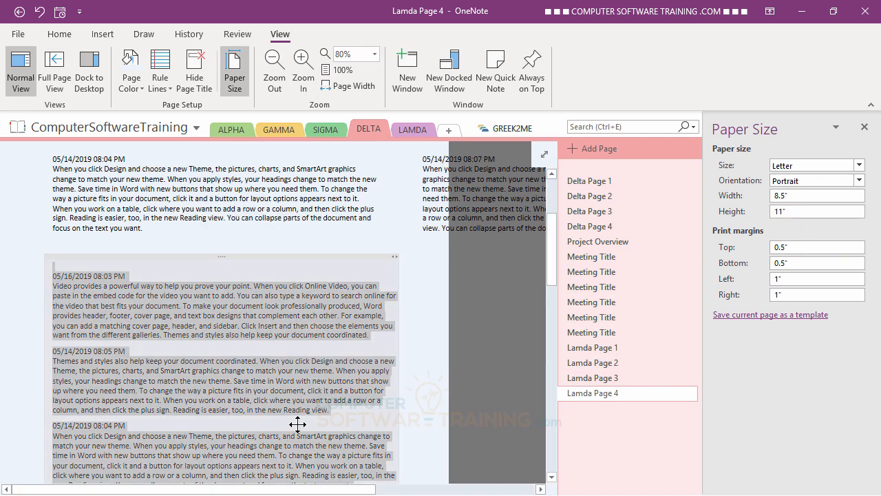
{"action": "right_click", "coordinate": [202, 258]}
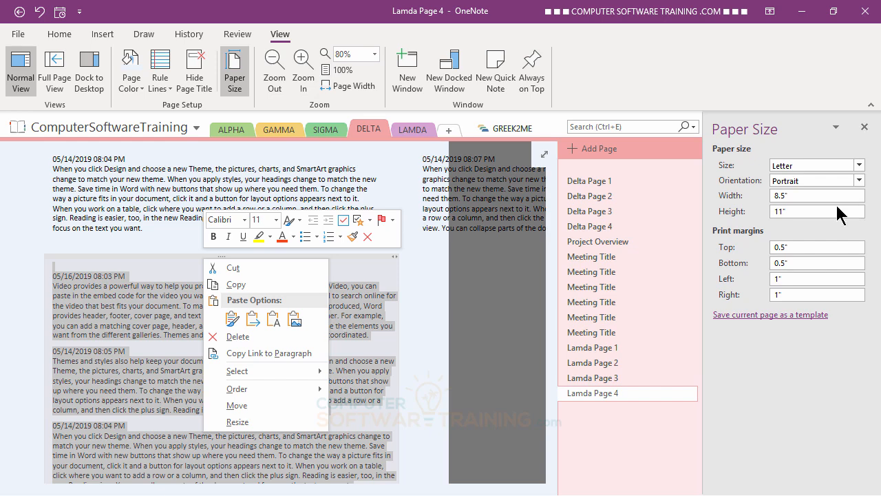
{"action": "left_click", "coordinate": [858, 165]}
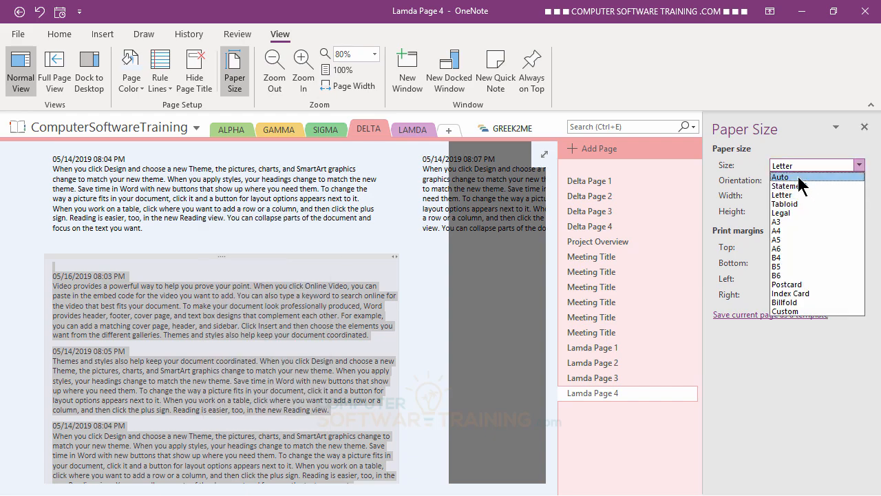
{"action": "left_click", "coordinate": [850, 177]}
{"action": "left_click", "coordinate": [406, 324]}
{"action": "scroll", "coordinate": [406, 398], "scroll_direction": "up", "scroll_amount": 3}
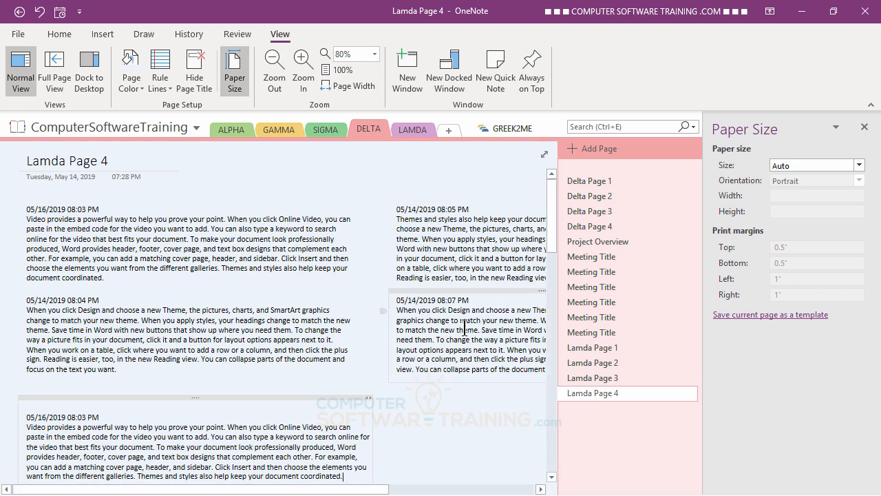
- Open the printing options for Lamda Page 4, moving the dialog clear of the notes
{"action": "left_click", "coordinate": [21, 34]}
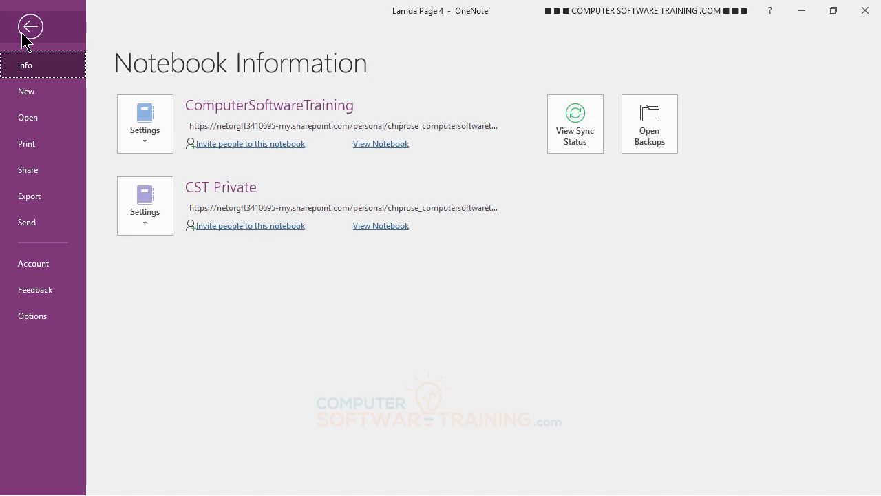
{"action": "left_click", "coordinate": [30, 27]}
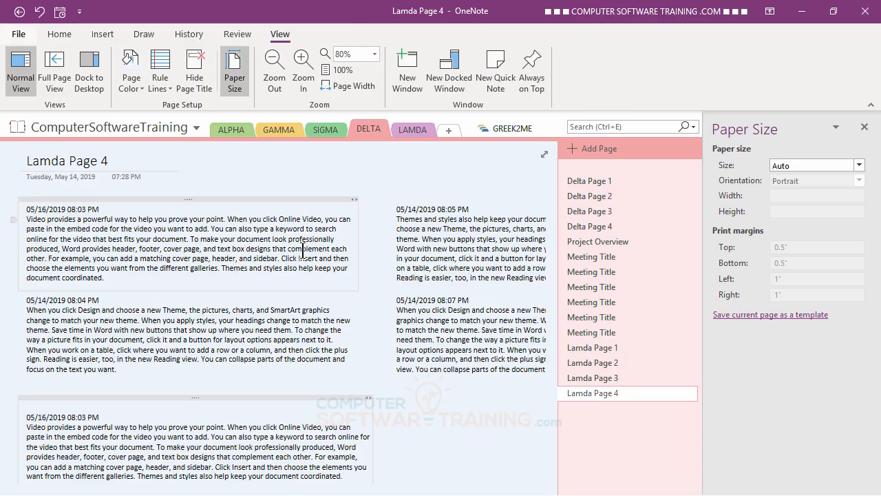
{"action": "left_click", "coordinate": [22, 35]}
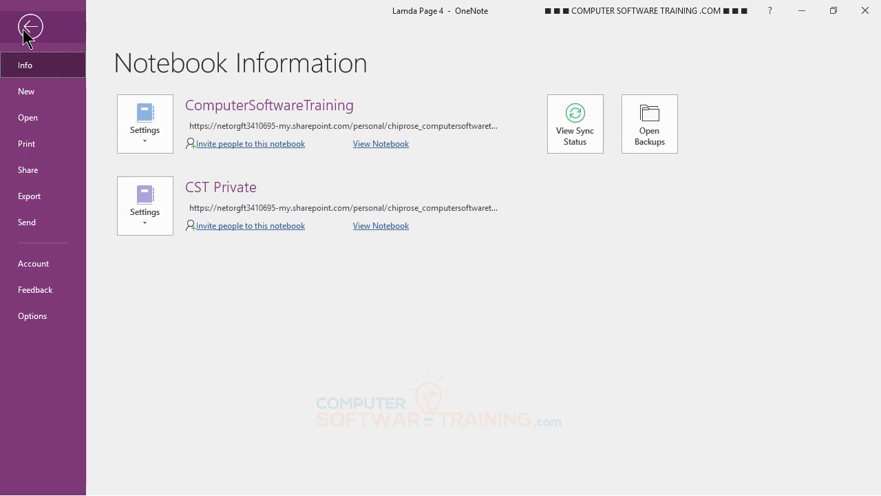
{"action": "left_click", "coordinate": [30, 144]}
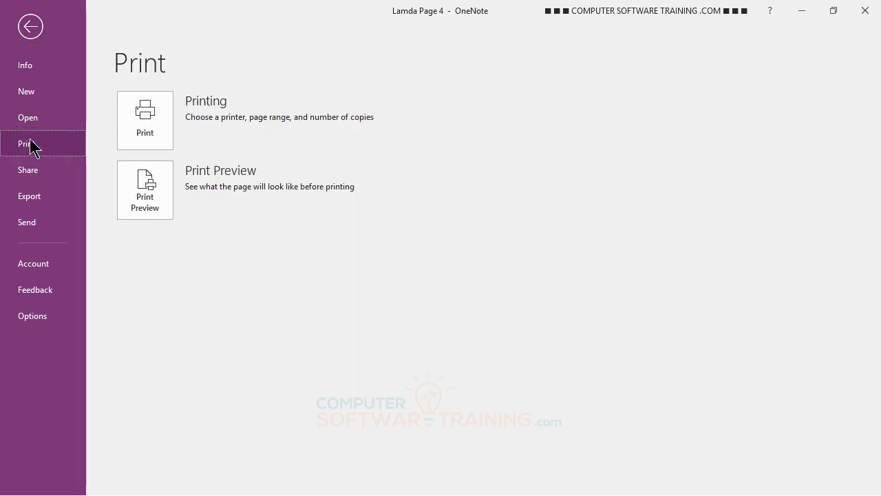
{"action": "left_click", "coordinate": [137, 124]}
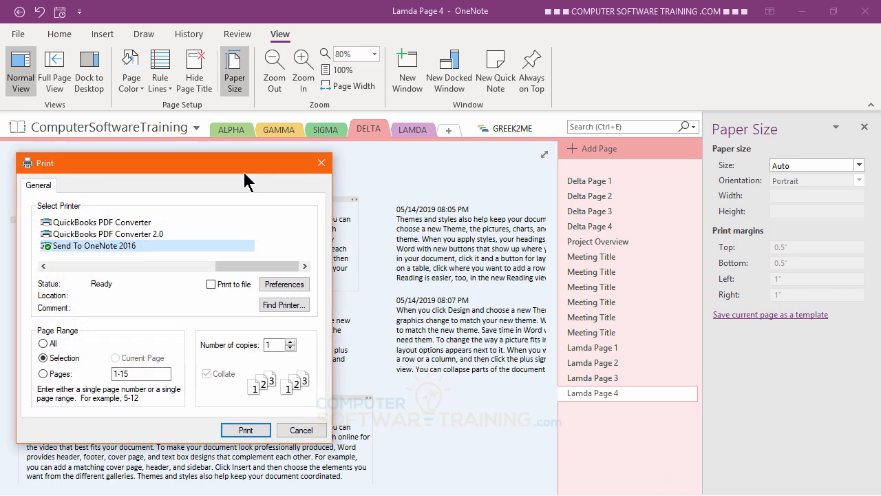
{"action": "left_click_drag", "start_coordinate": [244, 172], "coordinate": [466, 88]}
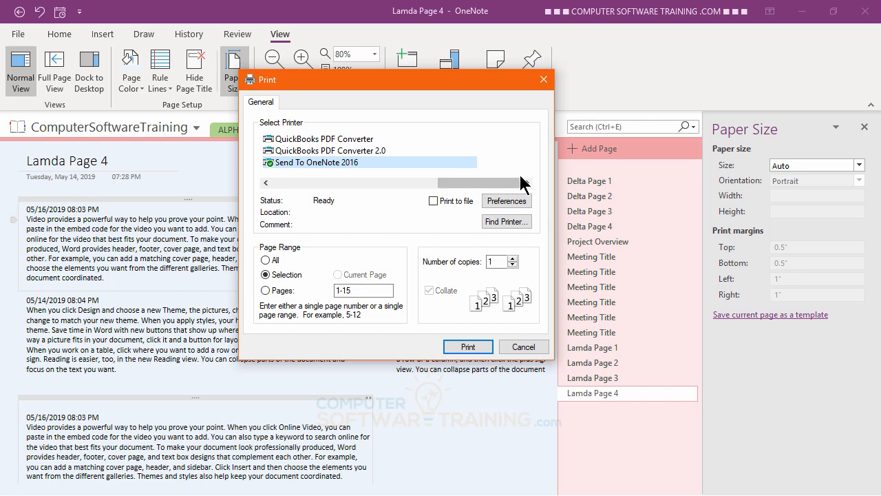
- Look through the available printers and choose Microsoft Print to PDF for this print job
{"action": "left_click", "coordinate": [401, 181]}
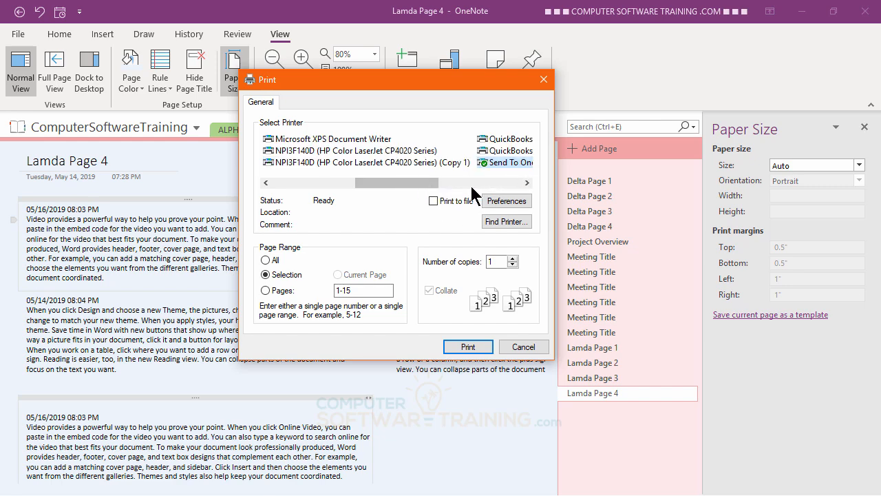
{"action": "left_click", "coordinate": [525, 183]}
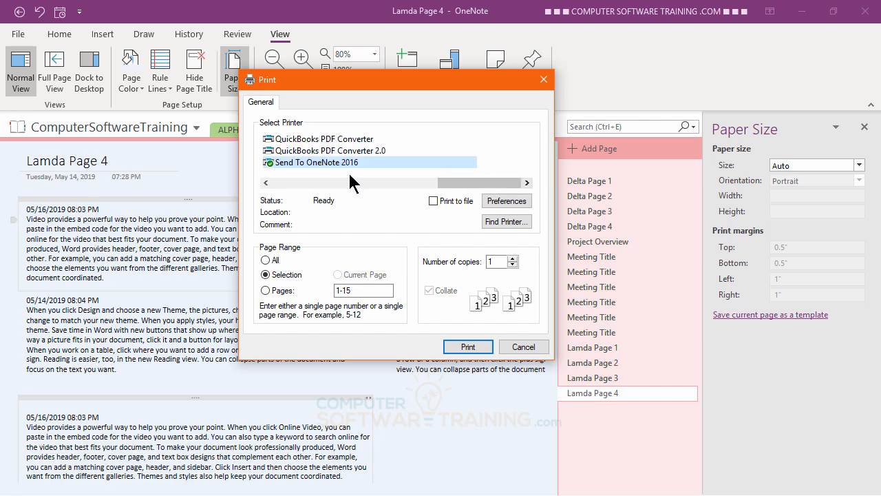
{"action": "left_click", "coordinate": [266, 182]}
{"action": "left_click", "coordinate": [265, 182]}
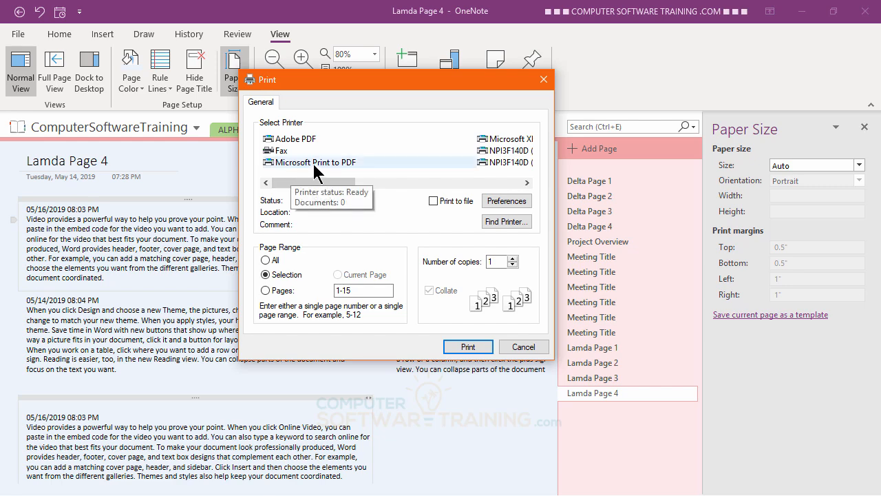
{"action": "left_click", "coordinate": [313, 173]}
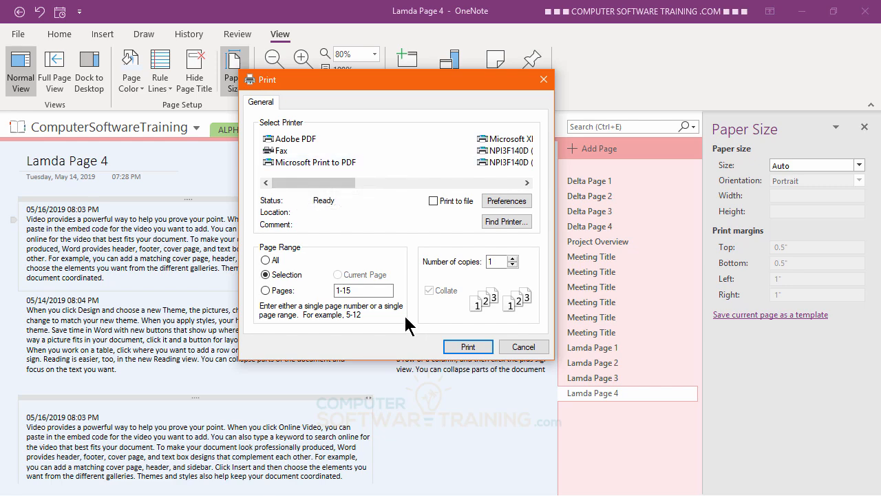
{"action": "left_click", "coordinate": [306, 172]}
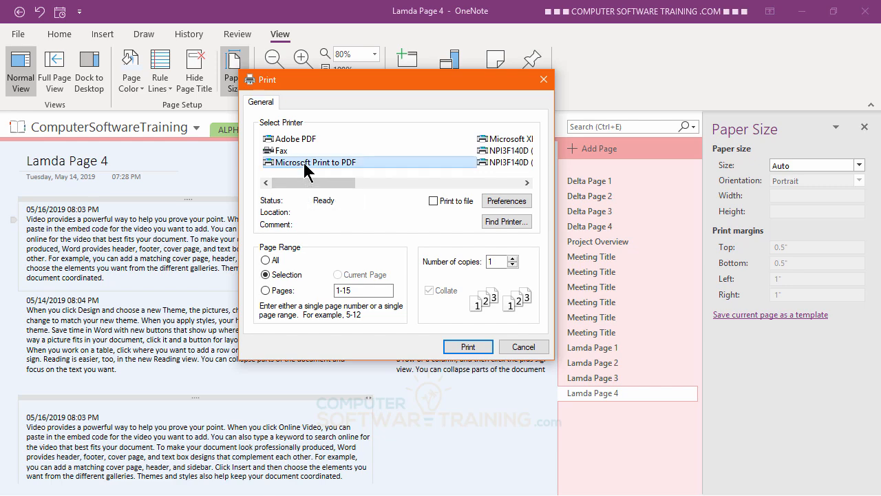
- Print the selection to a PDF file named ghffh in the Documents folder
{"action": "left_click", "coordinate": [470, 348]}
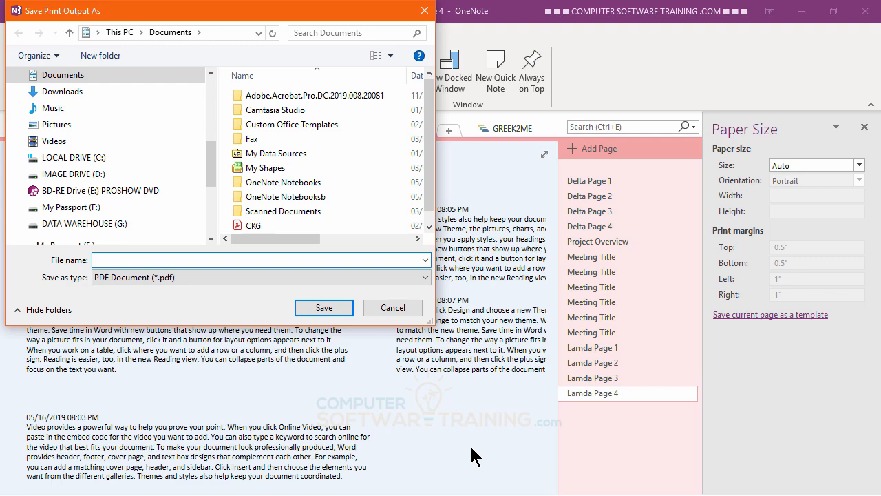
{"action": "type", "text": "ghffh"}
{"action": "left_click", "coordinate": [321, 310]}
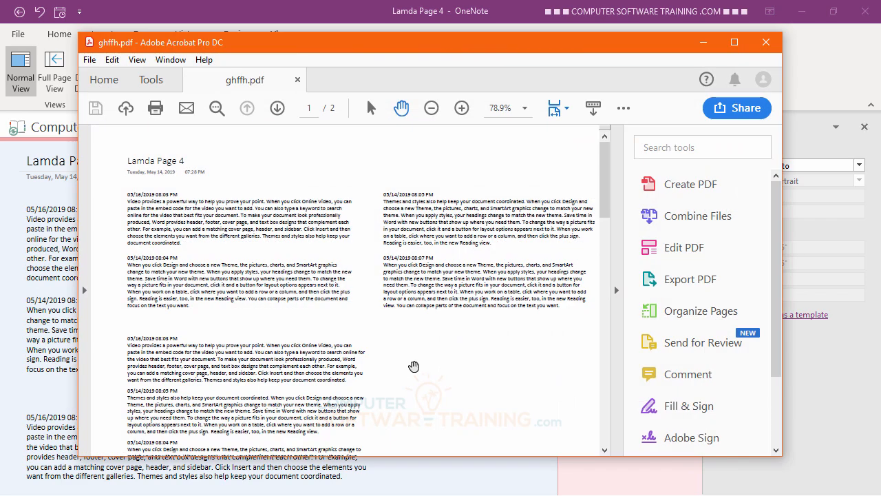
- Review both pages of ghffh.pdf with the zoom reduced to 50%, and close the PDF
{"action": "left_click", "coordinate": [276, 109]}
{"action": "scroll", "coordinate": [355, 209], "scroll_direction": "down", "scroll_amount": 1}
{"action": "scroll", "coordinate": [354, 208], "scroll_direction": "up", "scroll_amount": 1}
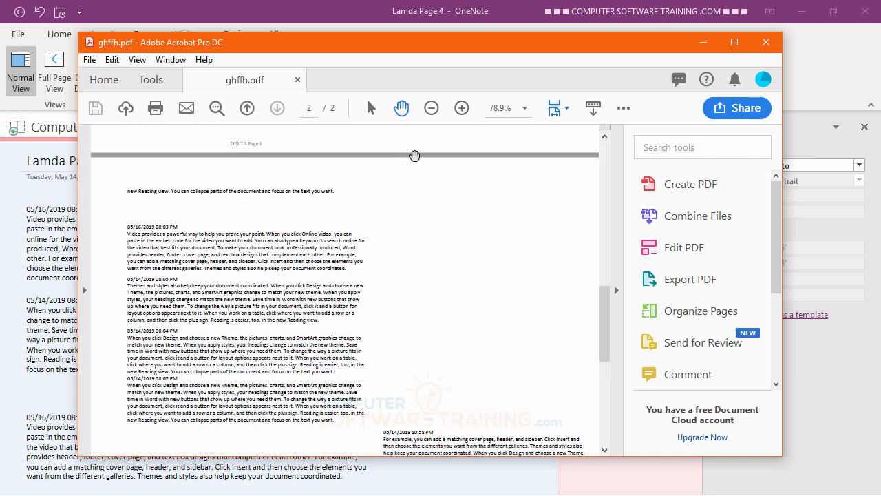
{"action": "left_click", "coordinate": [432, 109]}
{"action": "left_click", "coordinate": [432, 108]}
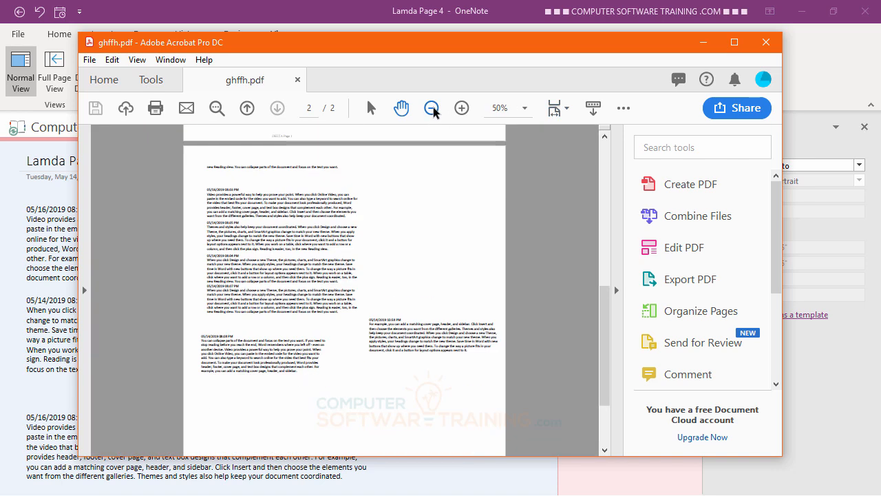
{"action": "scroll", "coordinate": [344, 292], "scroll_direction": "down", "scroll_amount": 2}
{"action": "scroll", "coordinate": [344, 292], "scroll_direction": "up", "scroll_amount": 5}
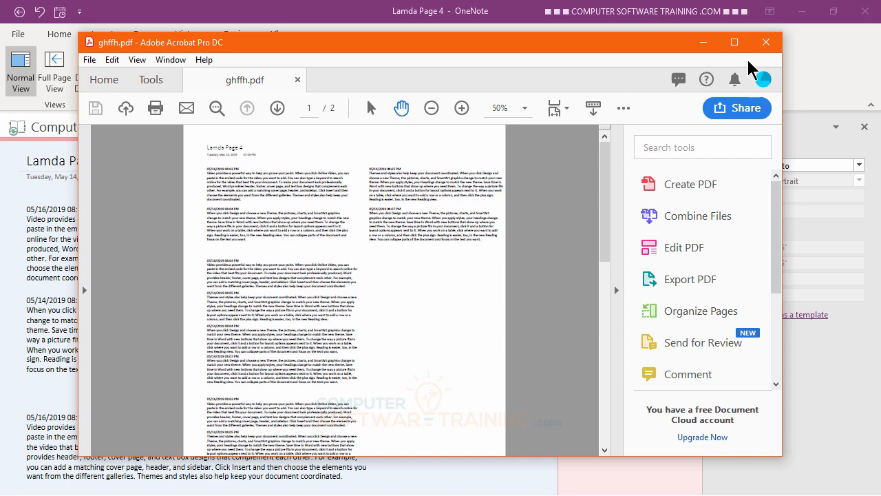
{"action": "left_click", "coordinate": [766, 45]}
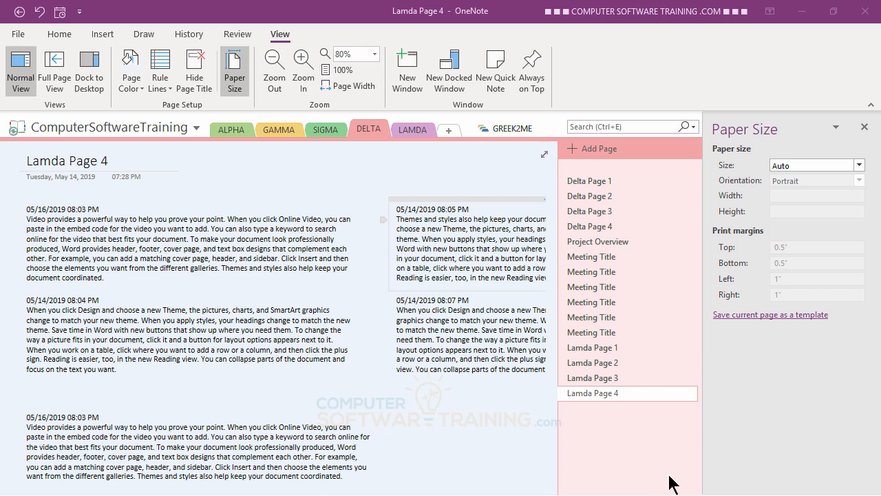